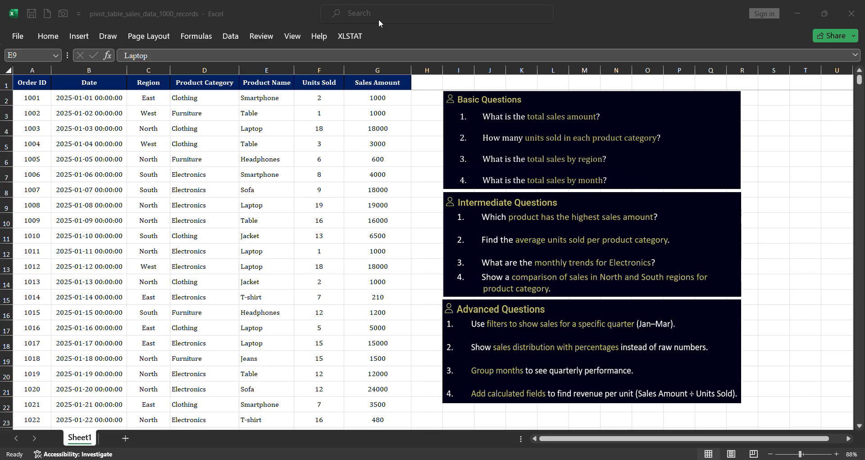
Keep the ribbon permanently expanded and look over the practice questions beside the sales data
left_click(56, 37)
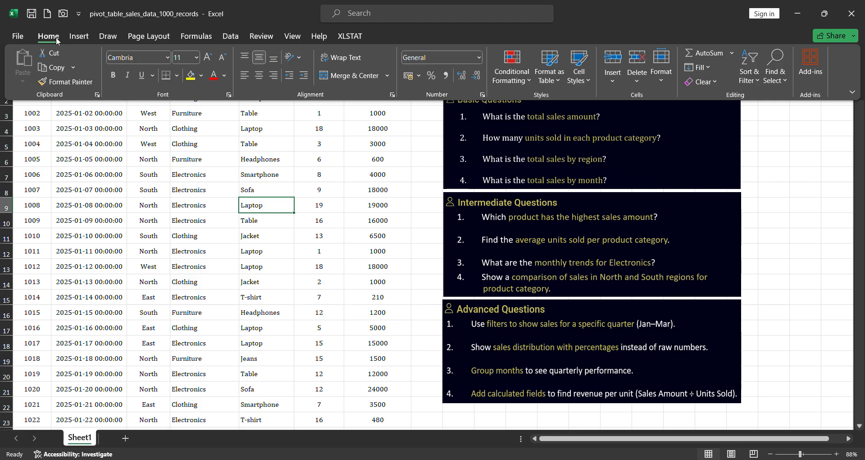
double_click(55, 37)
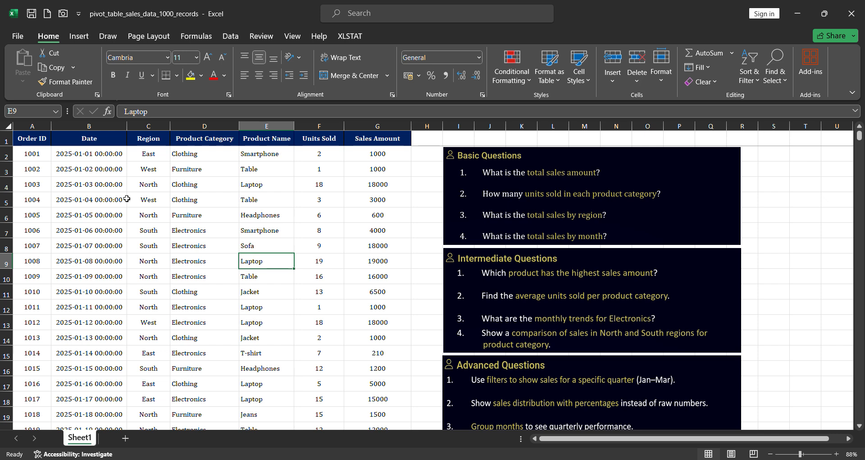
scroll(510, 233, "down", 1)
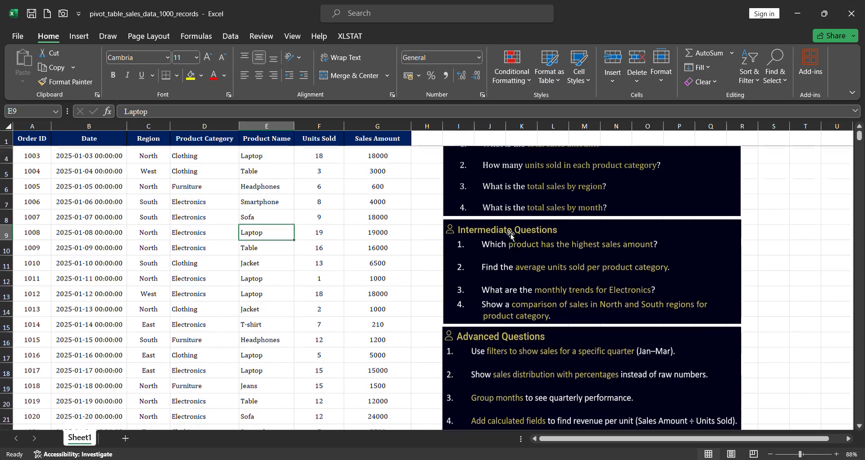
scroll(510, 233, "down", 2)
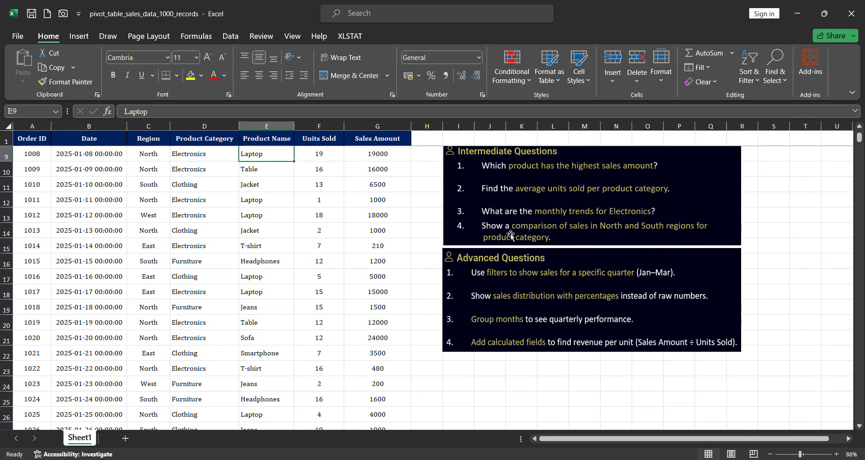
scroll(510, 234, "up", 3)
scroll(510, 233, "down", 1)
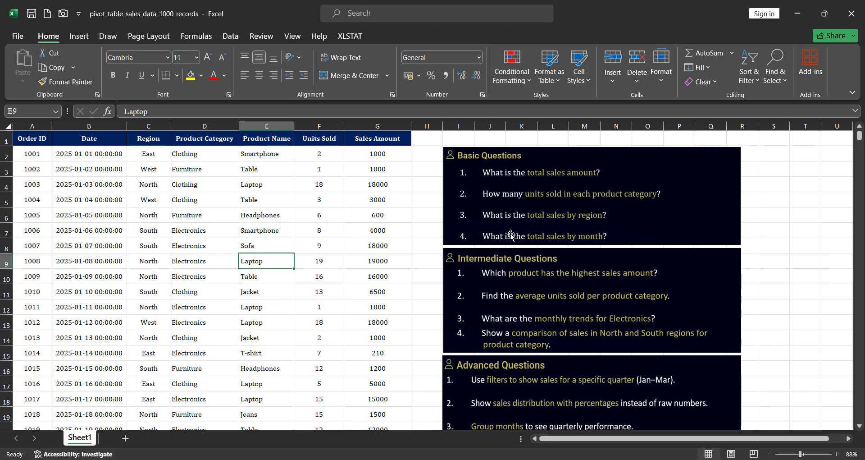
Create a PivotTable from the range Sheet1!$A$1:$G$1001 on a new worksheet
left_click(74, 40)
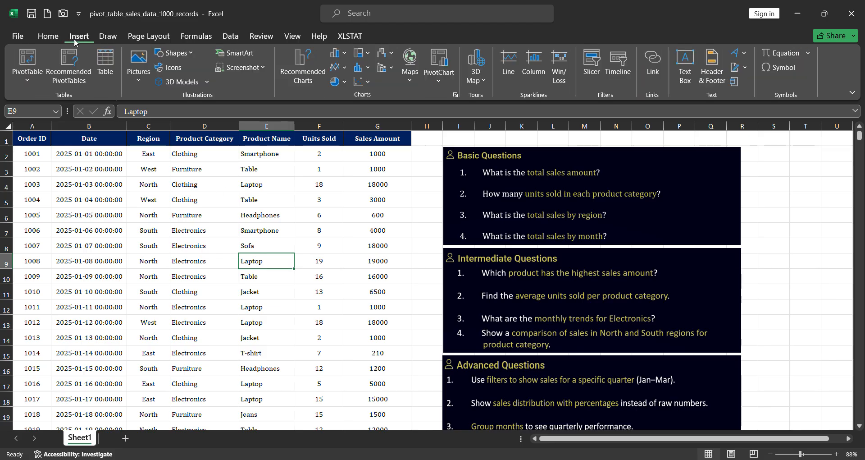
left_click(32, 59)
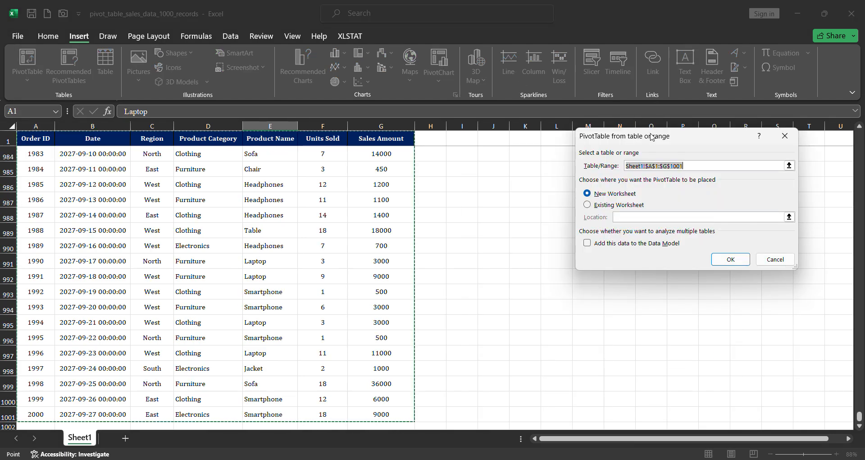
left_click_drag(654, 143, 474, 162)
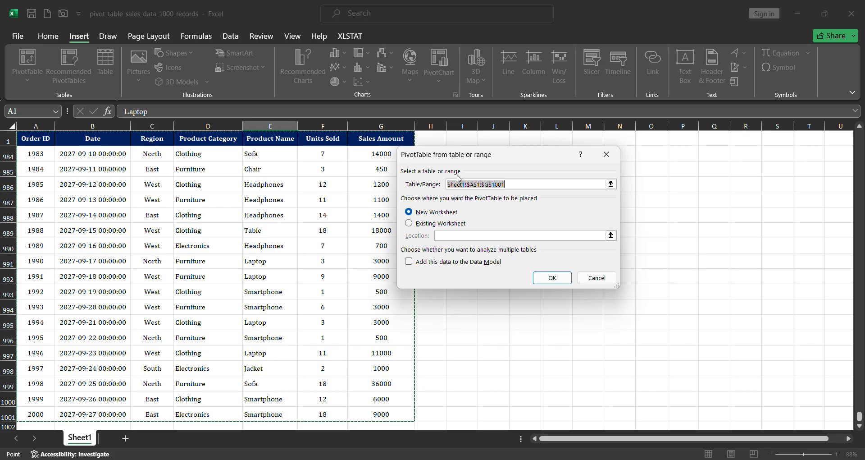
left_click(519, 183)
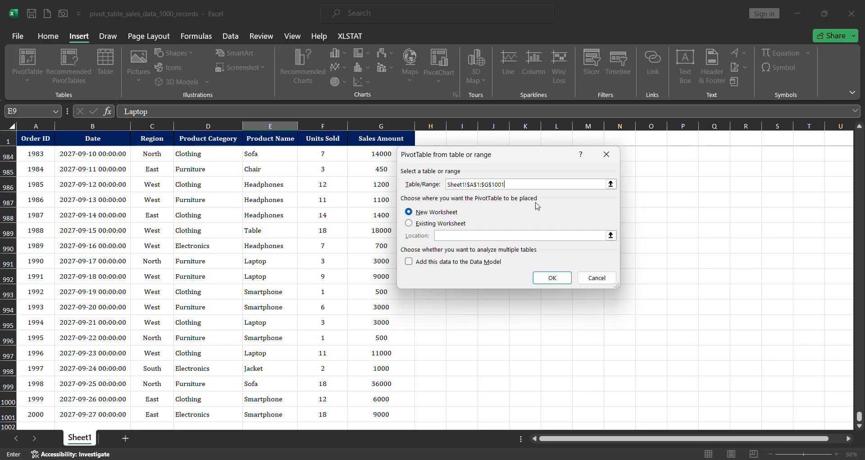
left_click(430, 215)
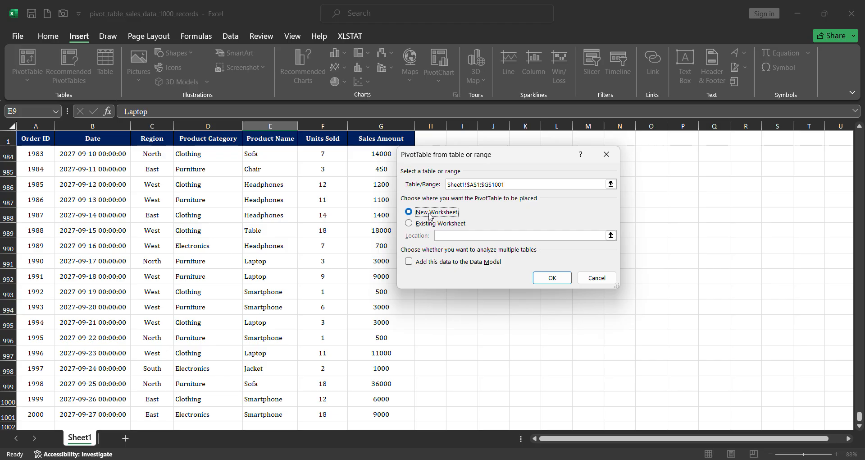
left_click(557, 277)
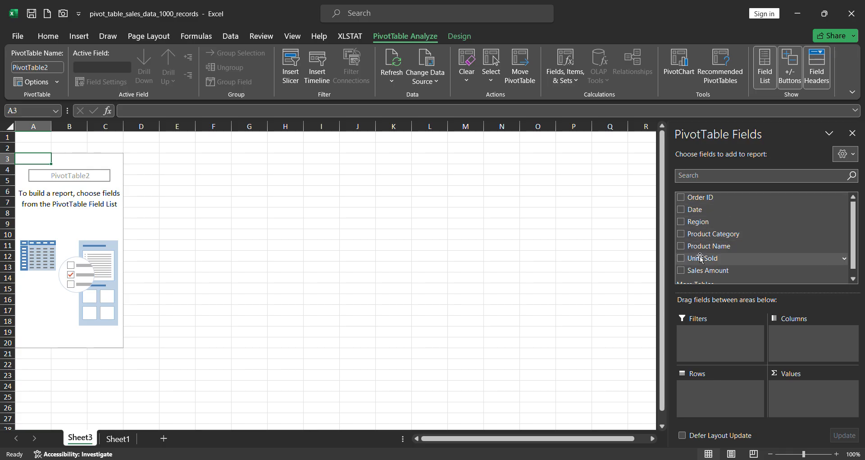
Review the available PivotTable fields and examine the enlarged Basic Questions on Sheet1
scroll(729, 243, "down", 1)
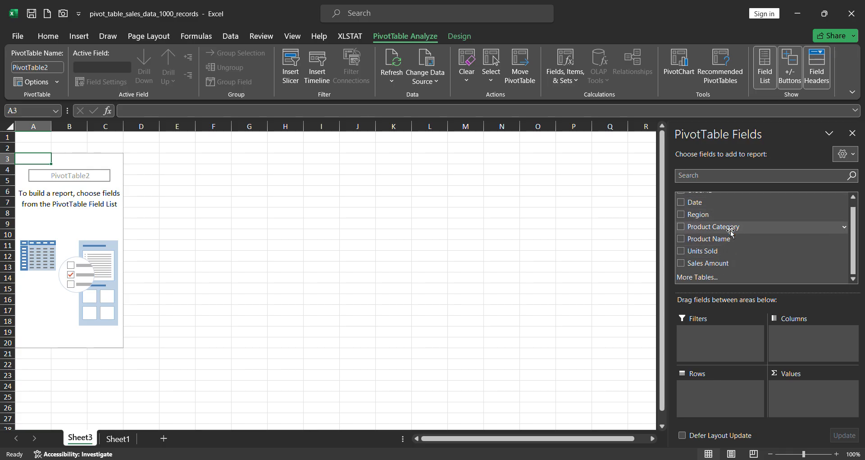
scroll(731, 232, "up", 1)
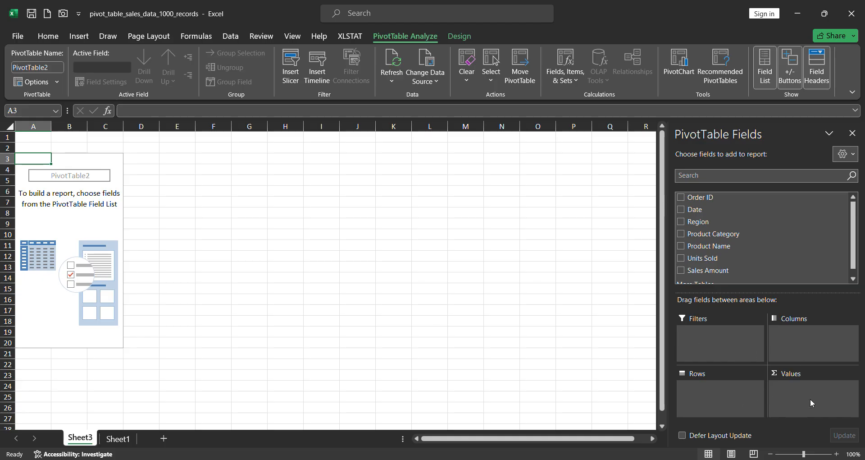
left_click(118, 437)
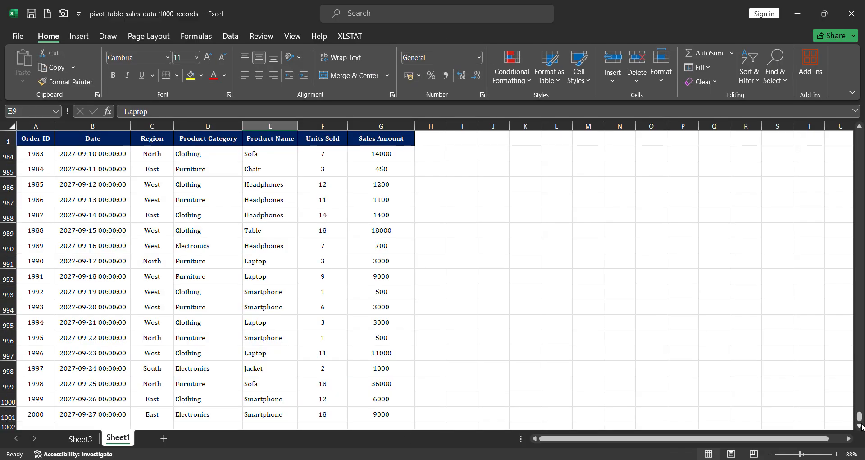
left_click_drag(859, 417, 841, 97)
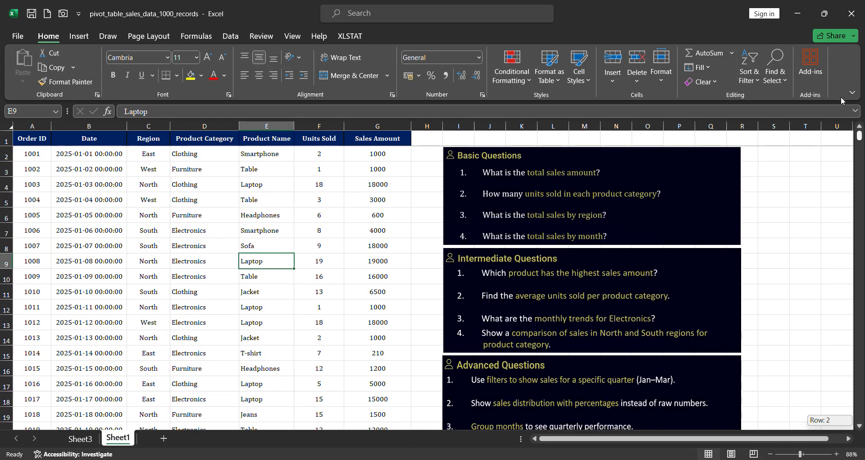
left_click(532, 183)
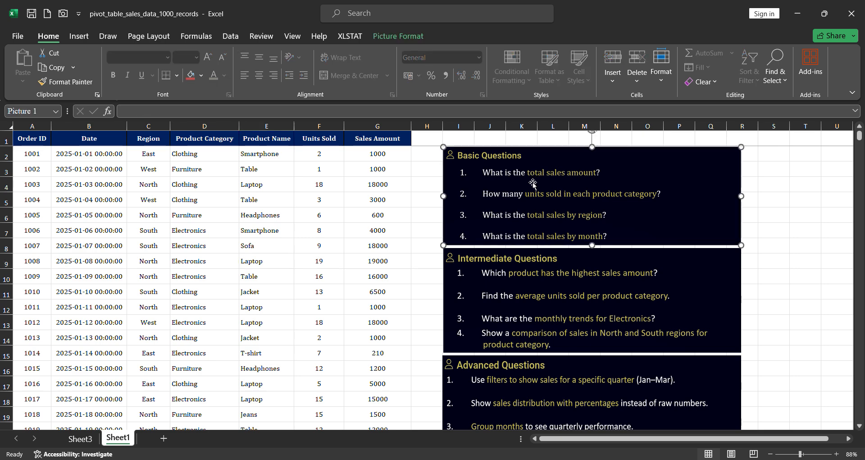
scroll(532, 183, "up", 5, "ctrl")
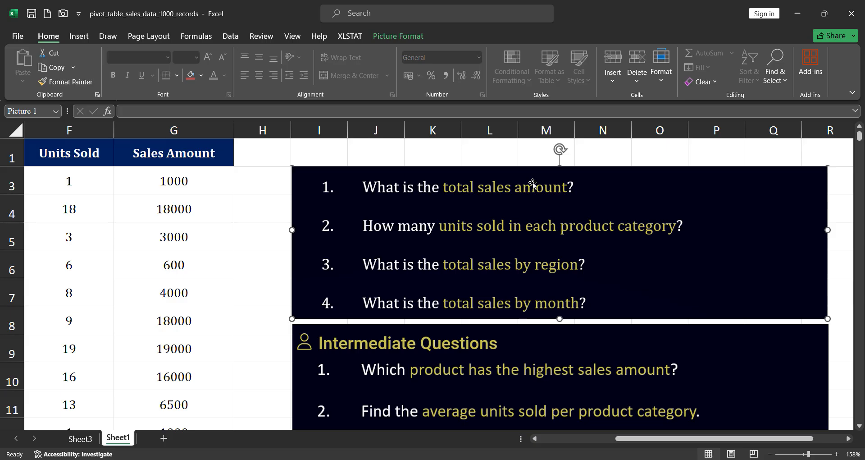
key("ctrl+Page_Up")
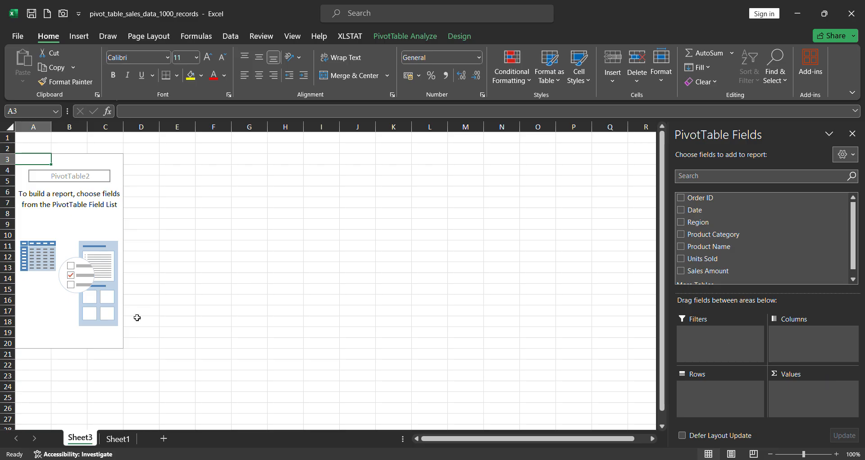
left_click(116, 438)
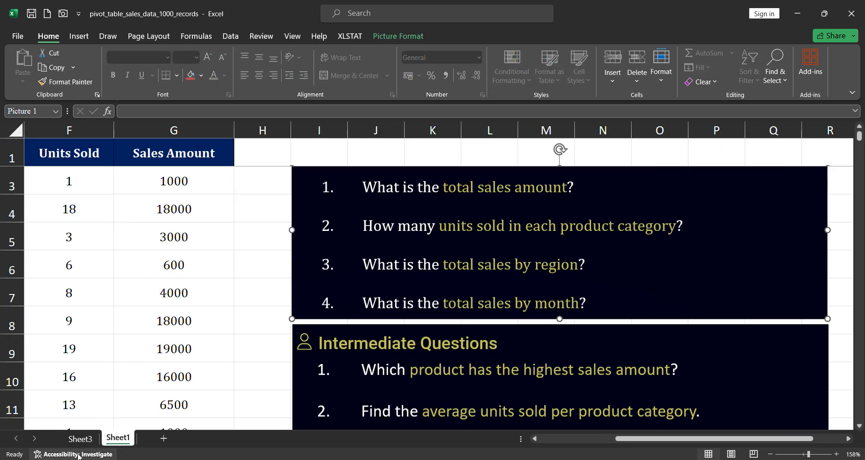
Add Sales Amount as a summed value to the empty PivotTable on Sheet3 and select the resulting total
left_click(84, 438)
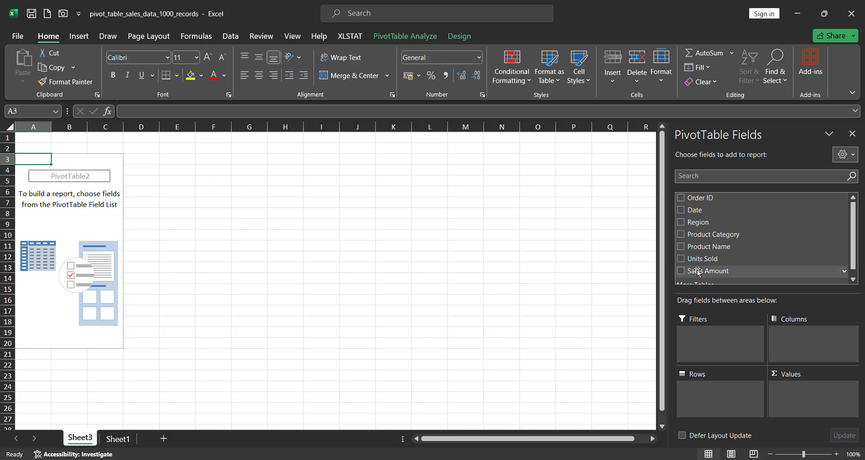
left_click_drag(699, 269, 799, 393)
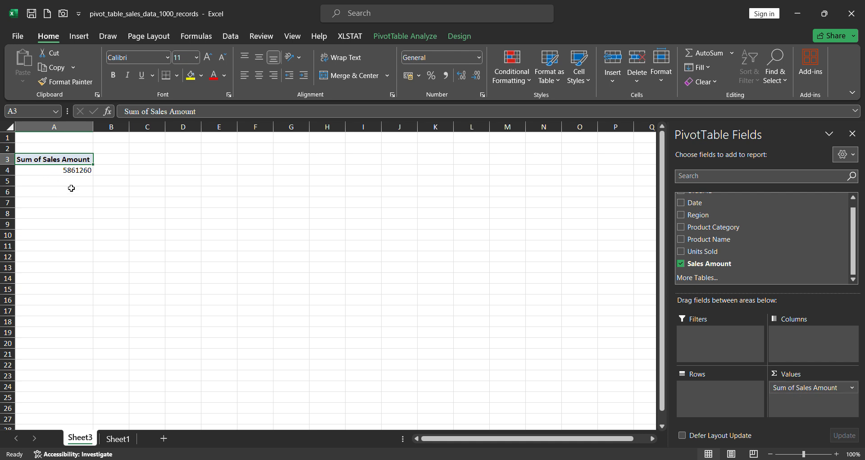
left_click(88, 170)
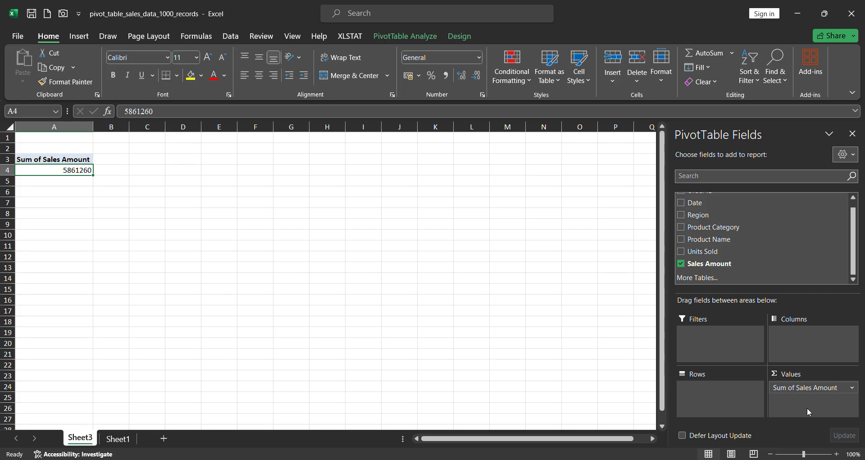
Change the Sales Amount value field to summarize by Count
left_click(851, 390)
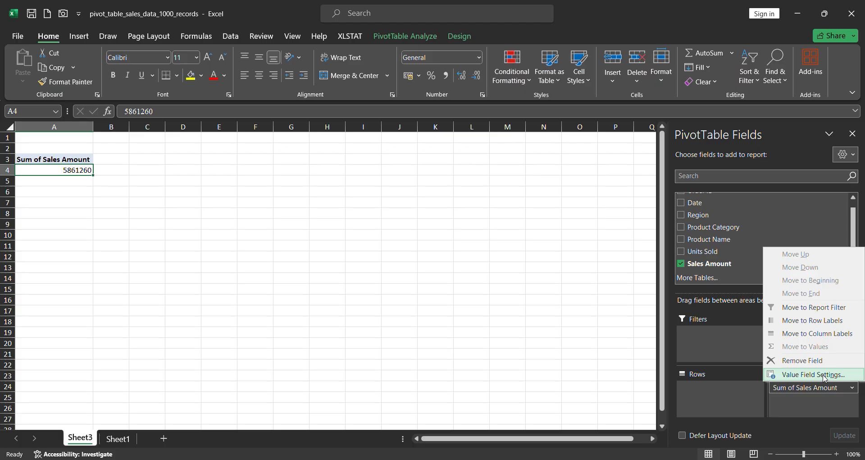
left_click(843, 418)
left_click(851, 388)
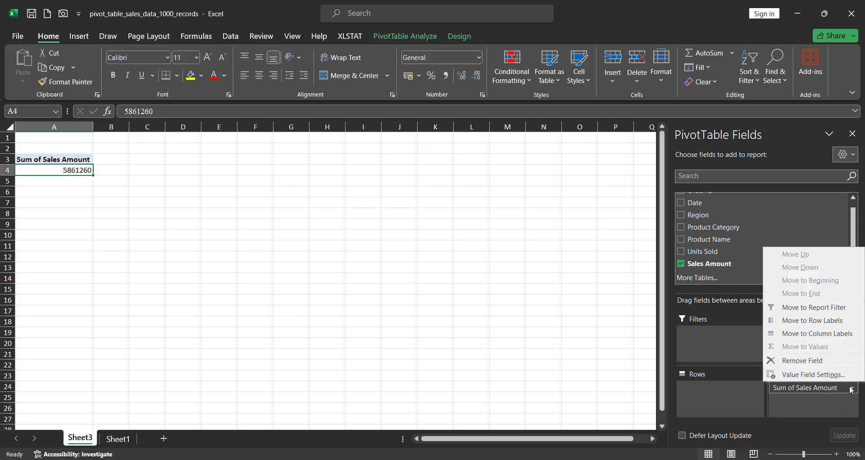
left_click(817, 375)
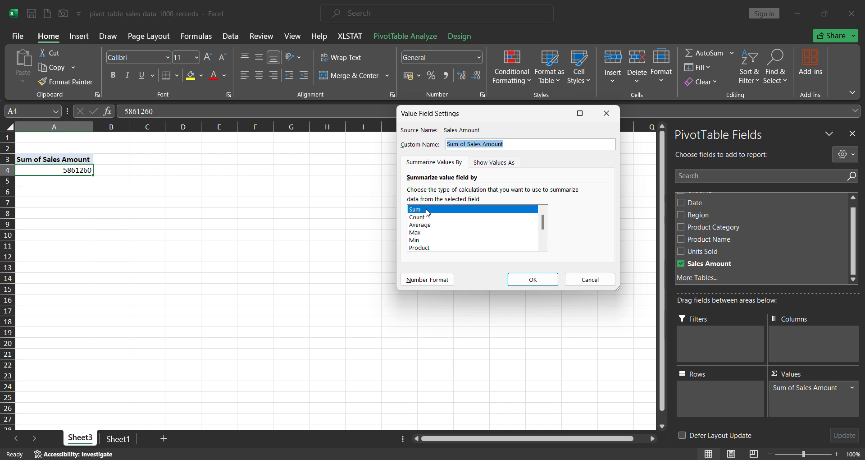
left_click(428, 217)
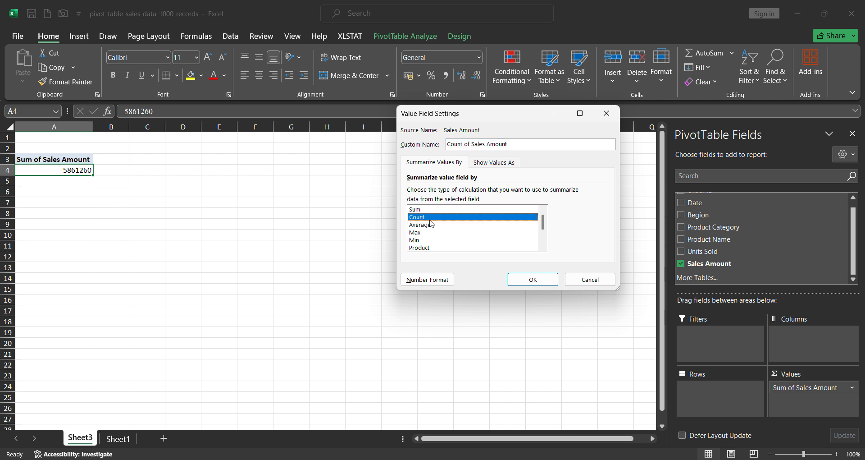
left_click(534, 279)
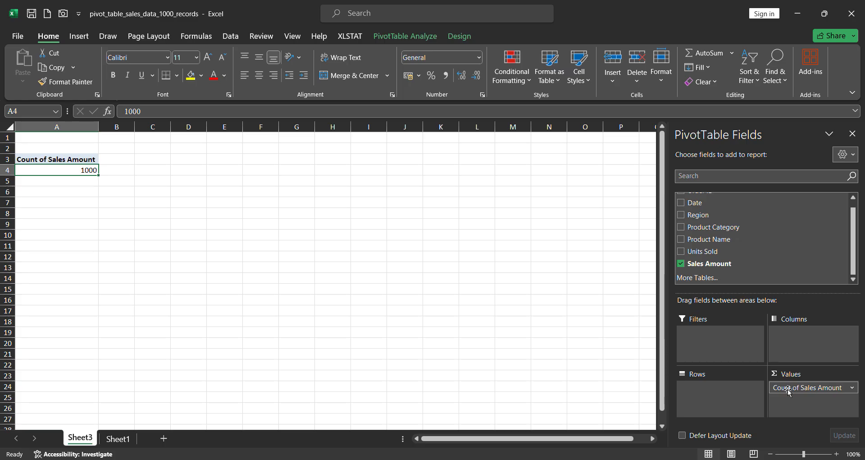
Set the Sales Amount value field back to summarize by Sum
left_click(849, 388)
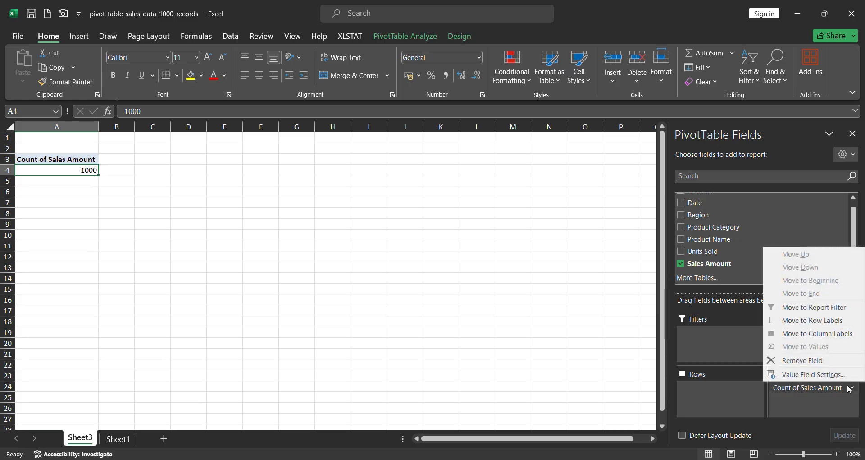
left_click(813, 374)
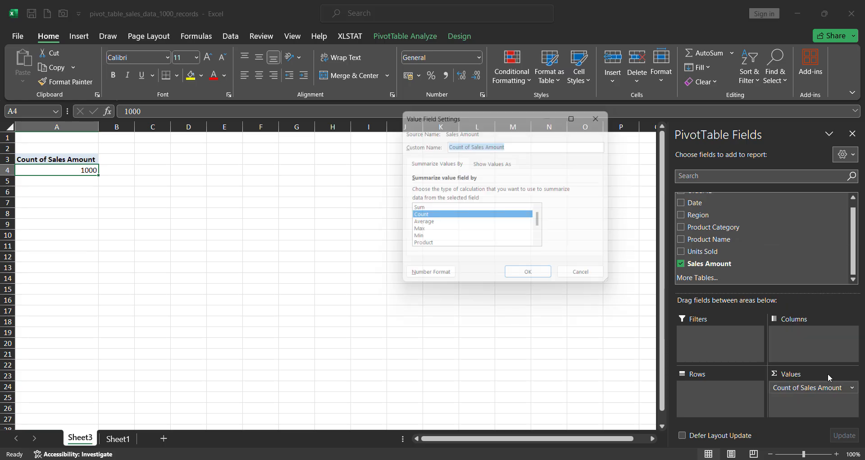
left_click(415, 209)
left_click(533, 279)
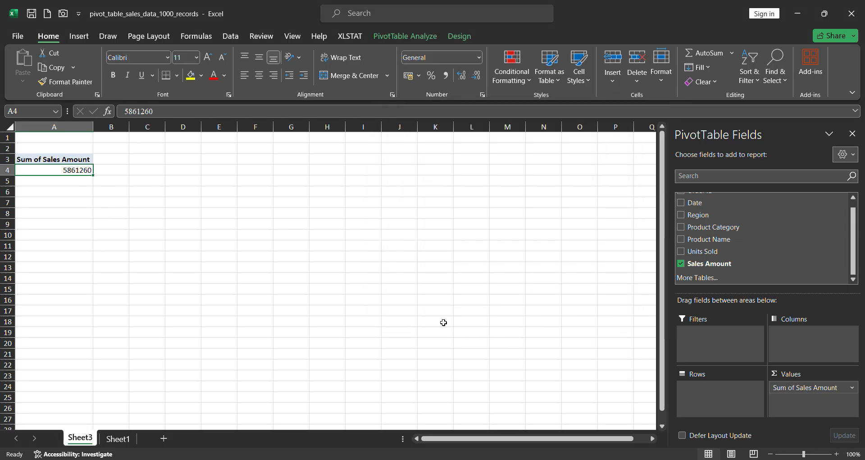
Change the Sales Amount value field to summarize by Average
left_click(852, 387)
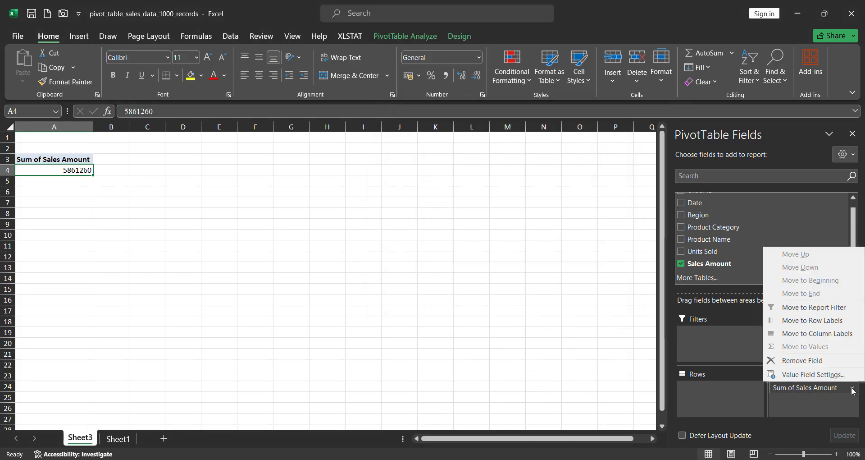
left_click(831, 375)
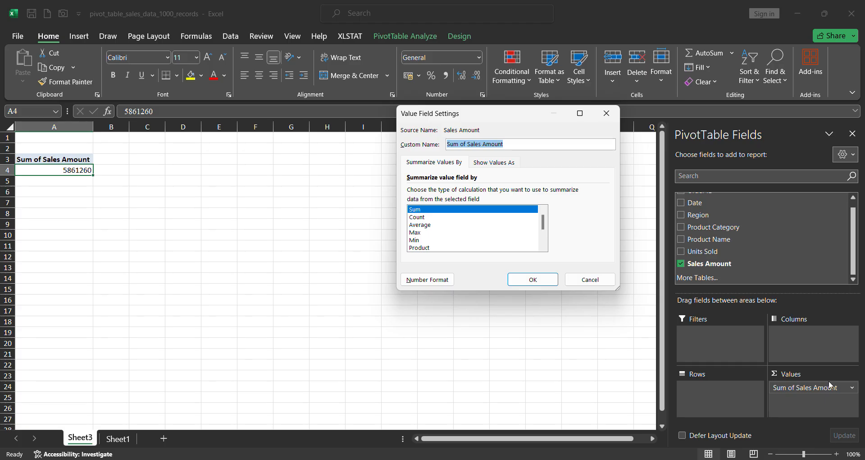
left_click(440, 225)
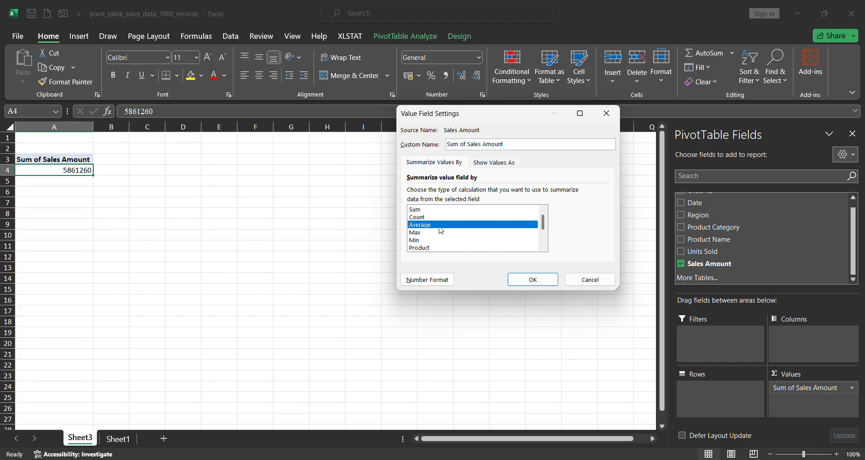
left_click(532, 284)
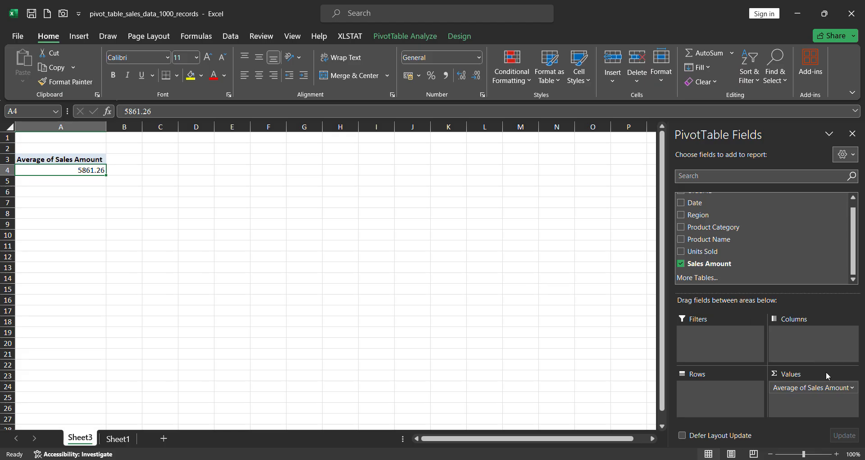
Examine the available summary functions in the Sales Amount value field settings
left_click(842, 390)
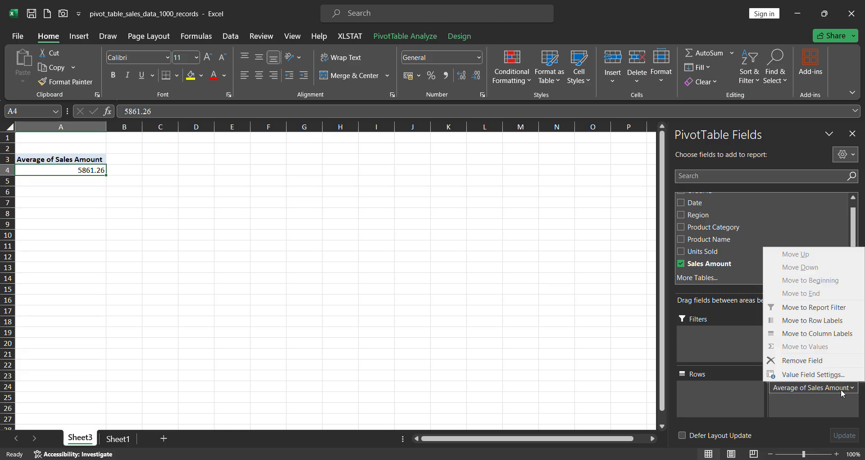
left_click(807, 377)
left_click(543, 239)
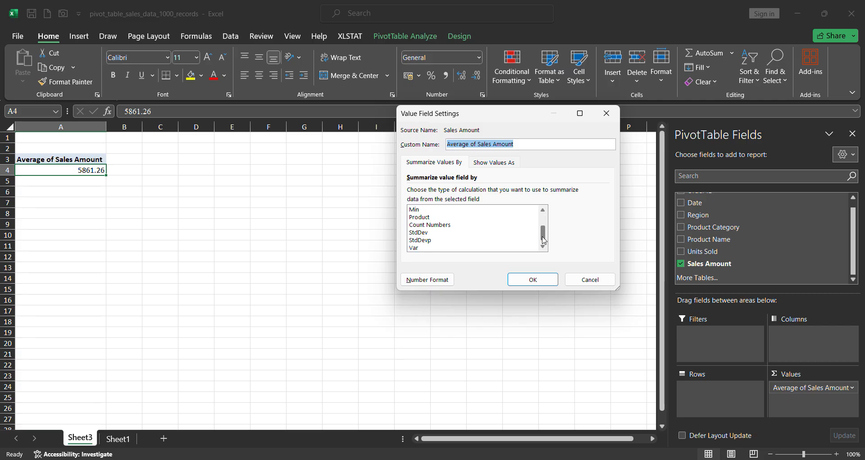
scroll(544, 234, "up", 2)
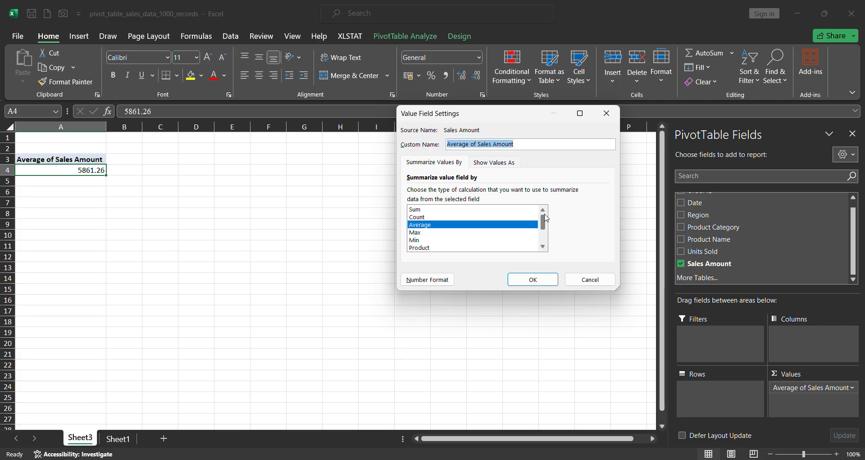
left_click(543, 247)
left_click(543, 248)
left_click(543, 248)
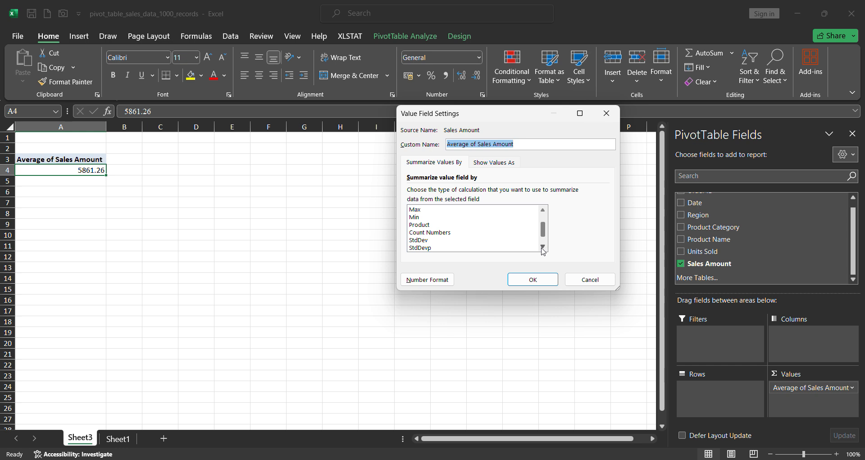
left_click(543, 247)
left_click(543, 247)
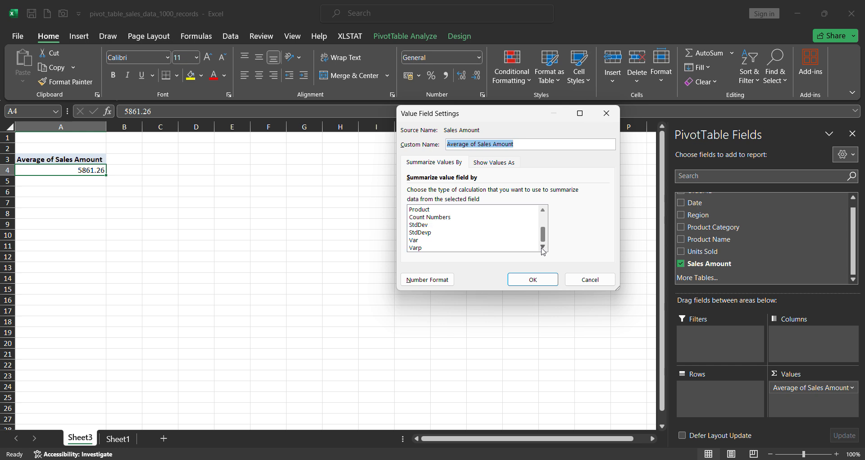
Examine the Show Values As calculations for Sales Amount and close the settings without applying changes
left_click(499, 167)
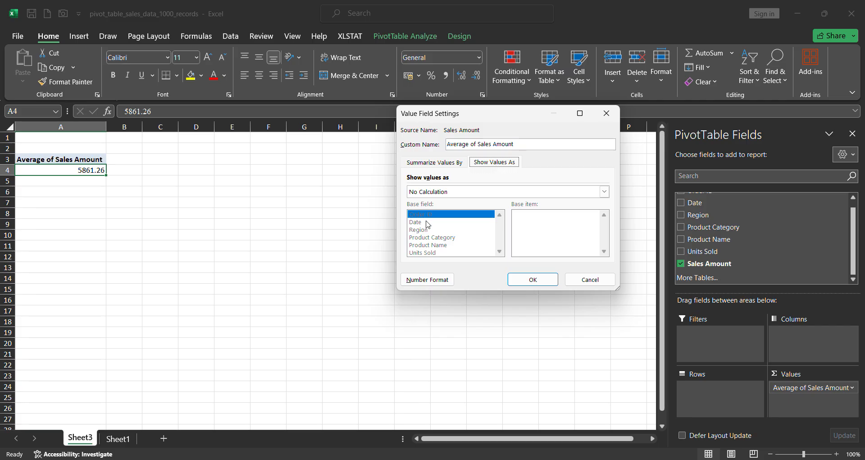
left_click(473, 193)
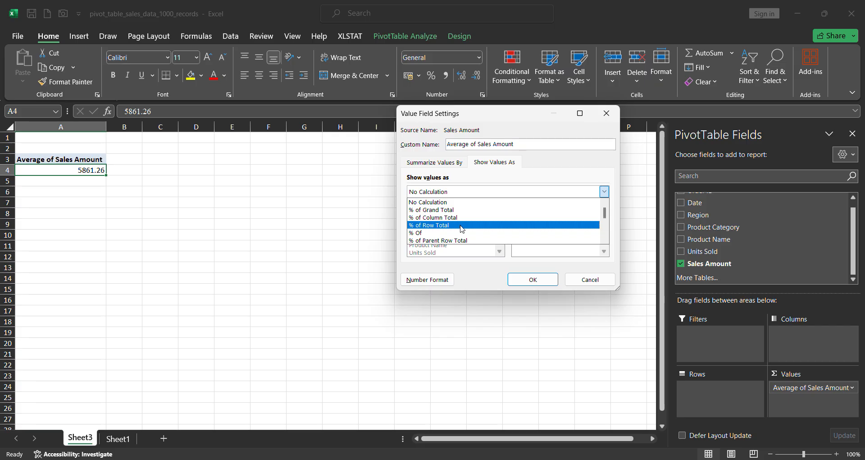
left_click(554, 162)
left_click(593, 280)
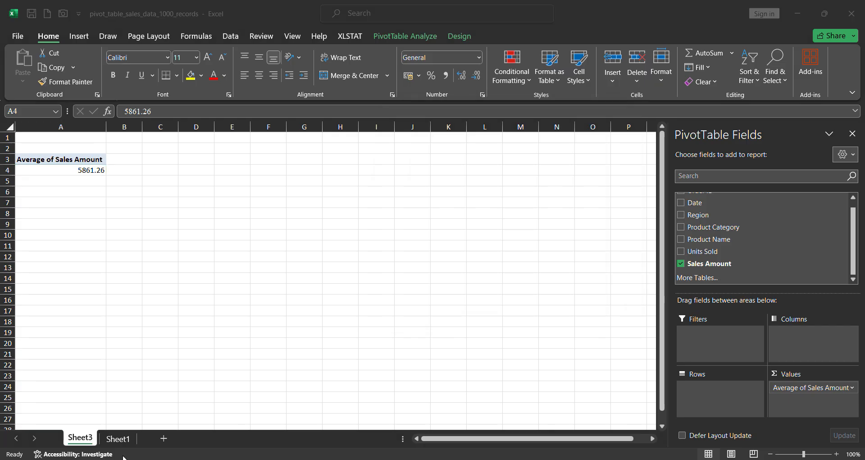
Check the practice questions on Sheet1, and replace Sales Amount with Units Sold as the summed value on Sheet3
left_click(119, 439)
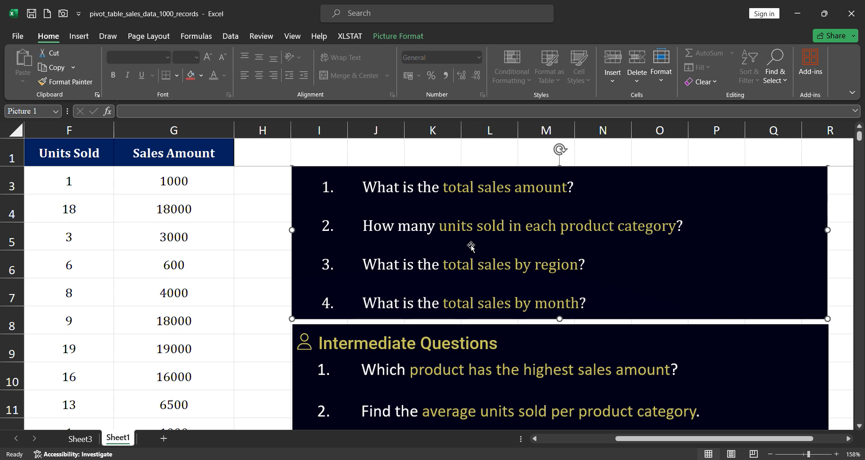
left_click(81, 438)
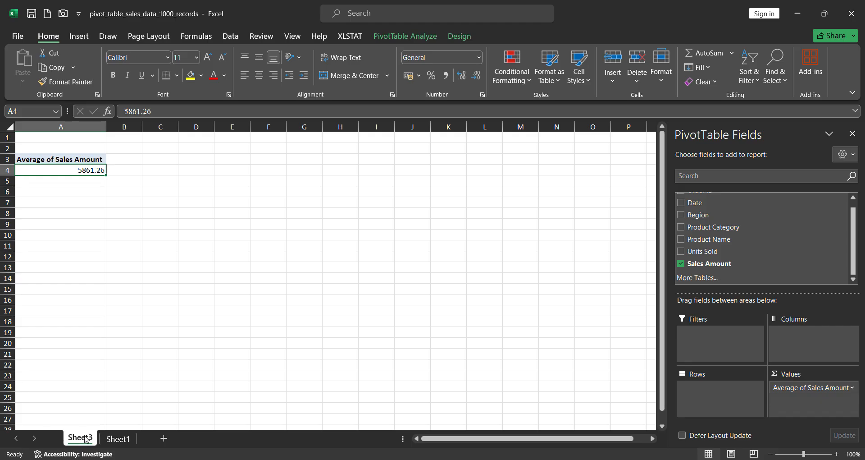
left_click(682, 265)
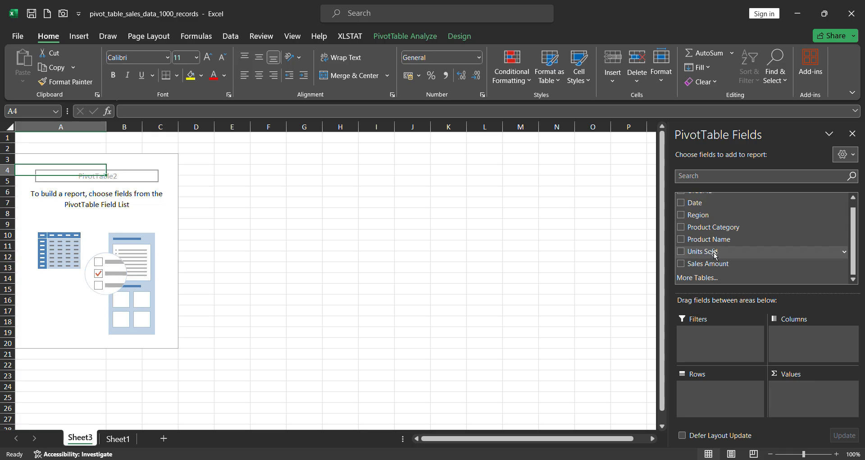
left_click_drag(715, 255, 808, 405)
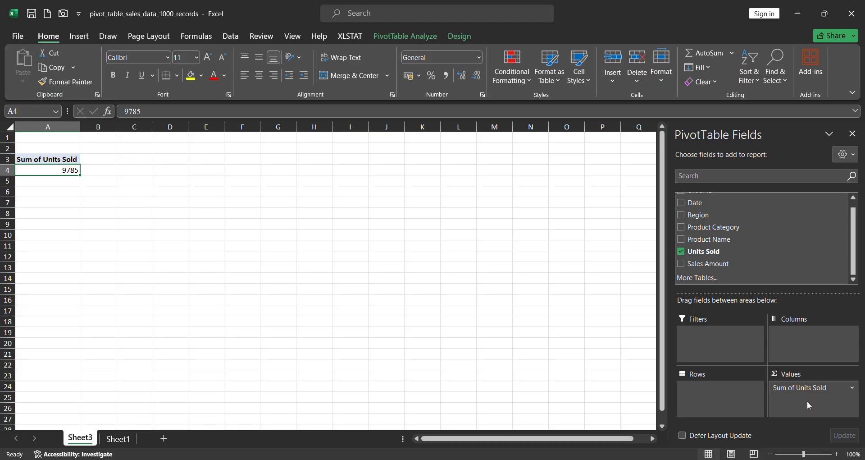
Add Product Category as row labels to break down Units Sold, and inspect the Electronics and Furniture values
left_click(111, 440)
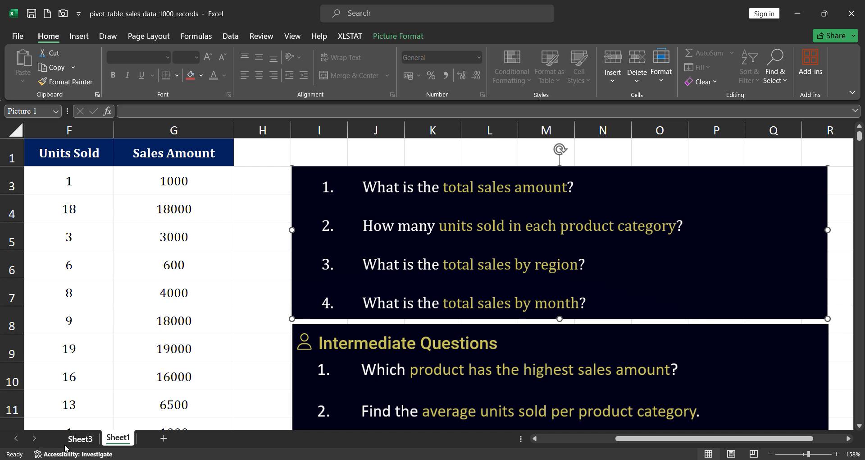
left_click(86, 440)
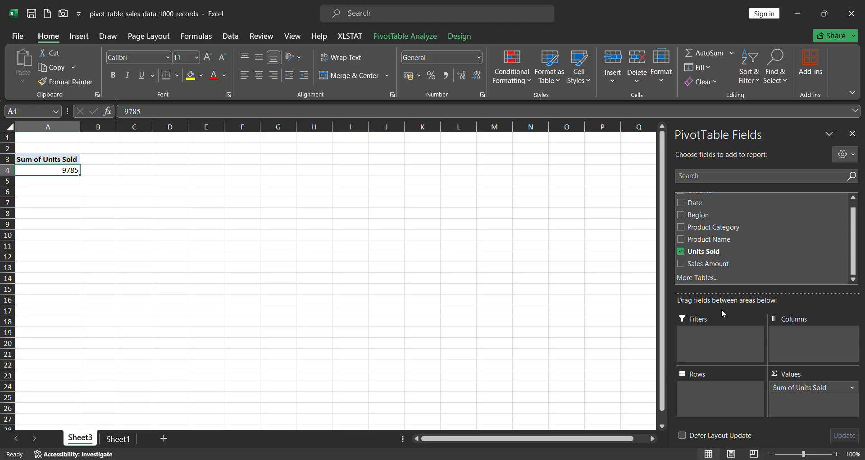
left_click_drag(722, 231, 716, 403)
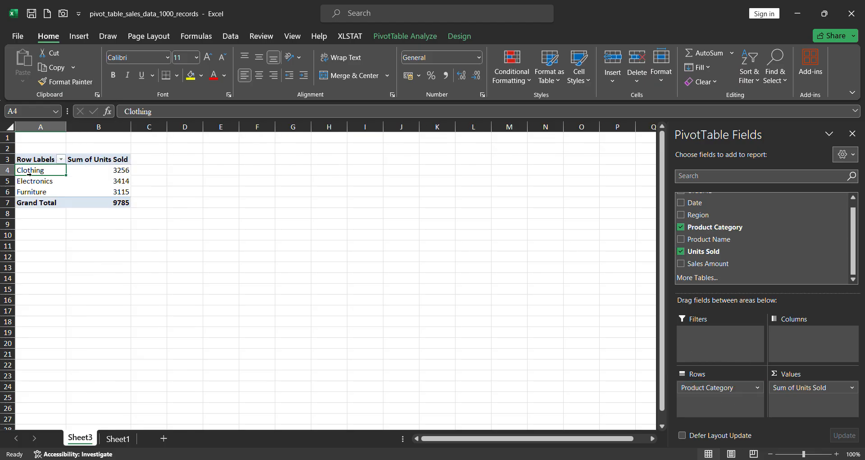
scroll(86, 208, "up", 6)
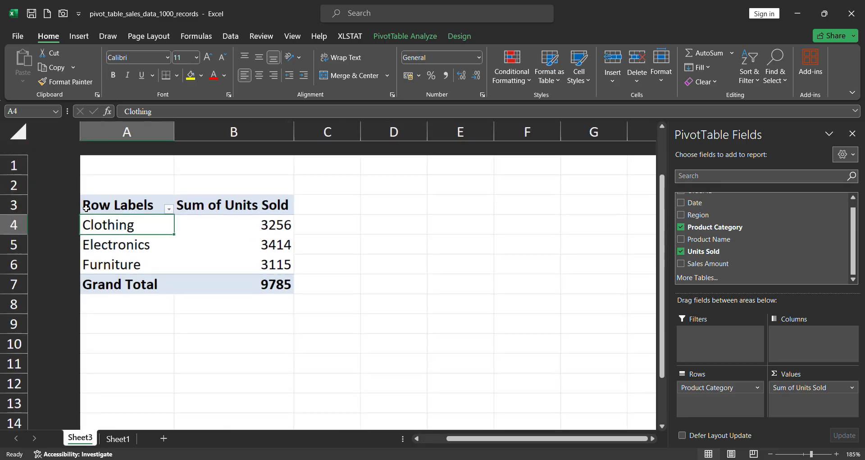
scroll(76, 220, "up", 8)
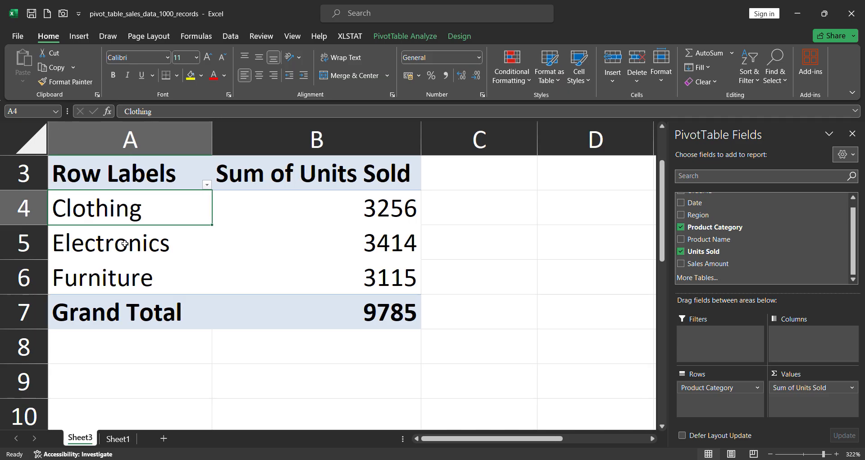
left_click(393, 243)
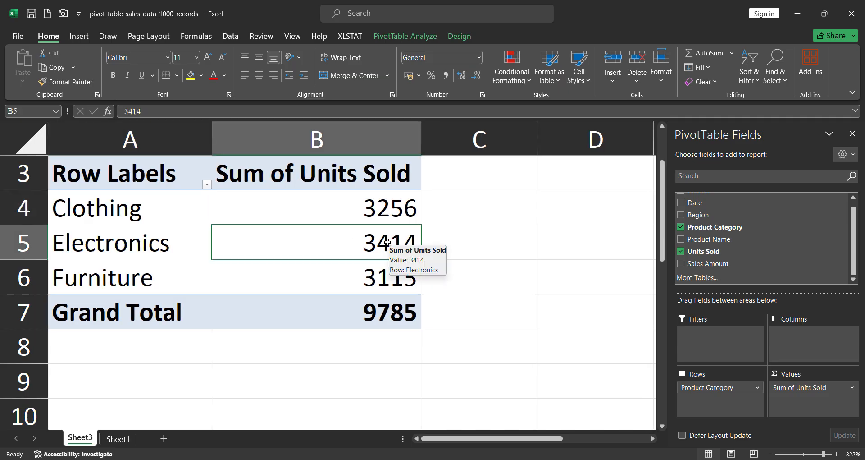
left_click(137, 263)
left_click(372, 273)
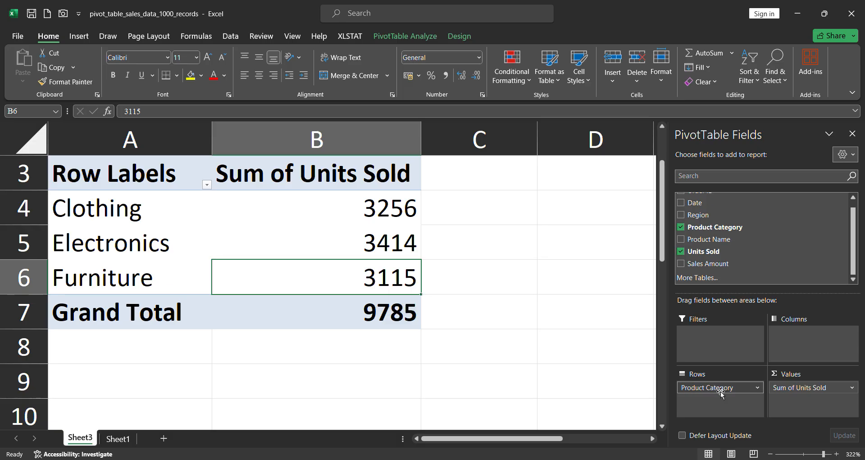
Try Product Category as column labels, and return it to the row labels
left_click_drag(721, 391, 815, 351)
scroll(505, 315, "right", 2)
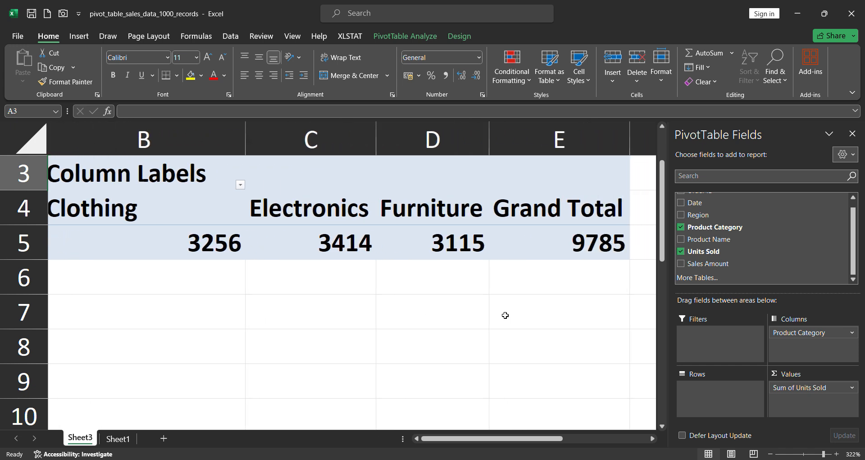
scroll(505, 315, "right", 1)
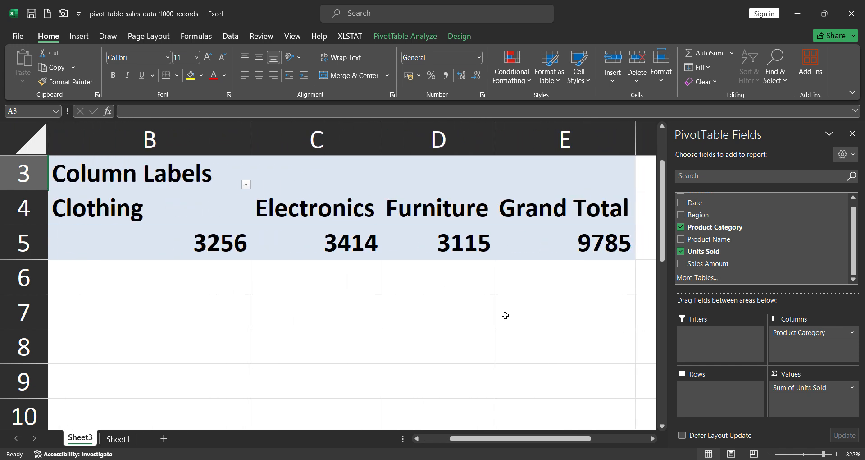
left_click_drag(802, 333, 725, 395)
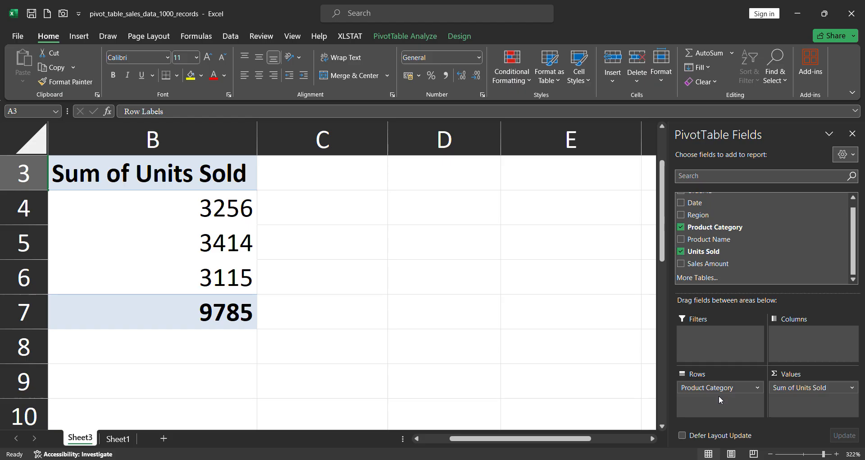
scroll(366, 342, "left", 2)
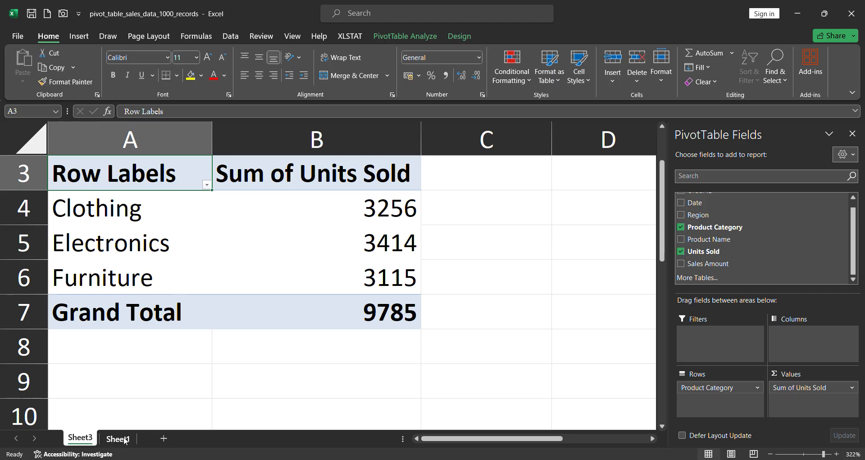
Remove Product Category and the summed Units Sold from the PivotTable to empty it
left_click_drag(709, 388, 720, 258)
left_click_drag(798, 388, 719, 242)
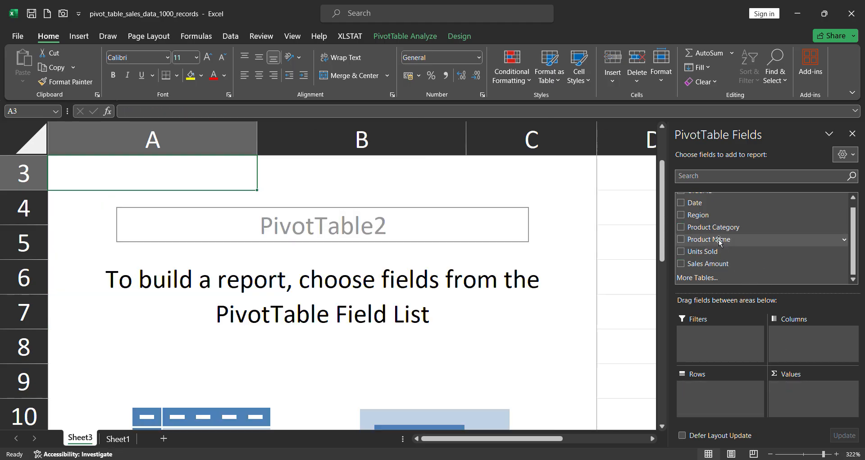
scroll(472, 306, "down", 9)
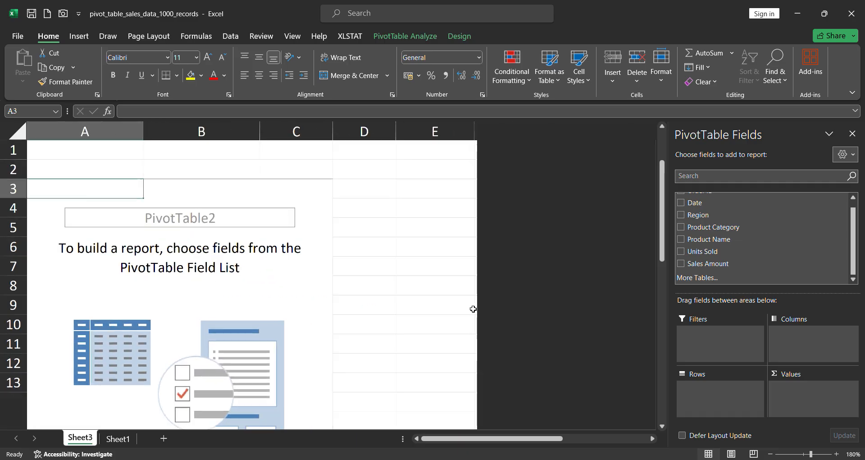
Check the total sales by region question, and build the PivotTable with summed Sales Amount and Region as row labels
left_click(113, 442)
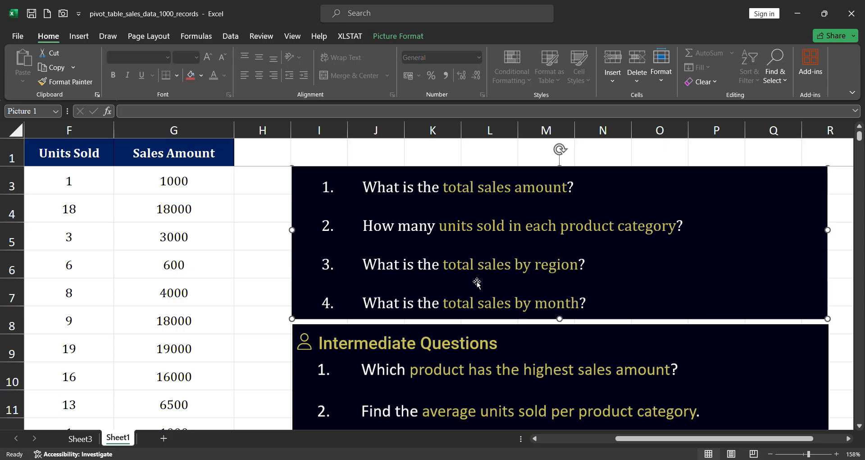
left_click(80, 437)
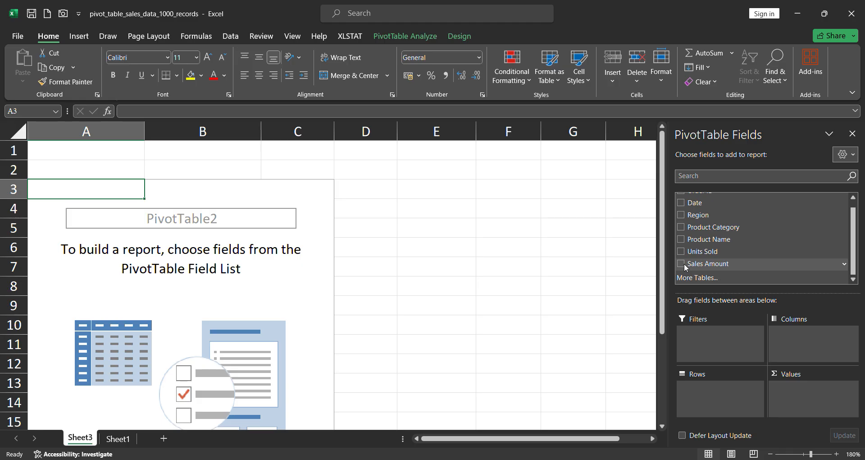
left_click_drag(684, 263, 802, 404)
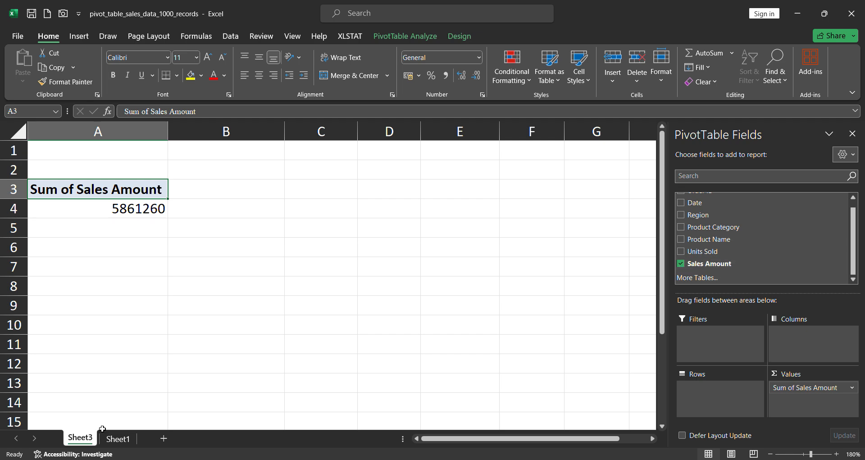
left_click(117, 438)
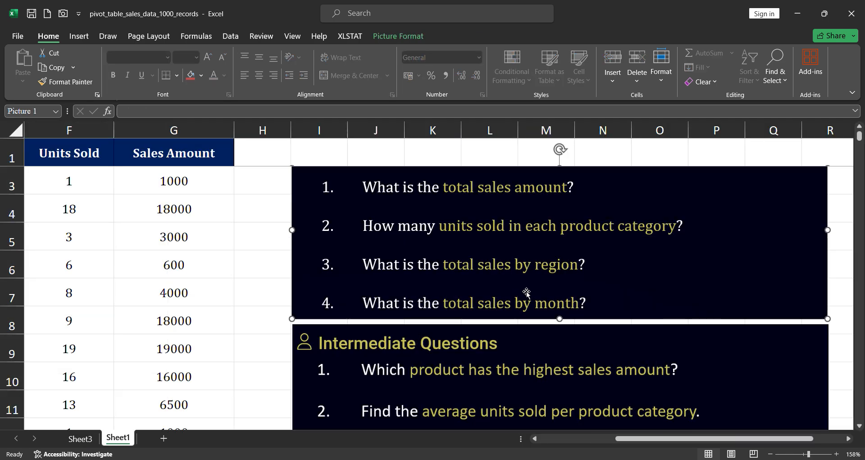
left_click(82, 439)
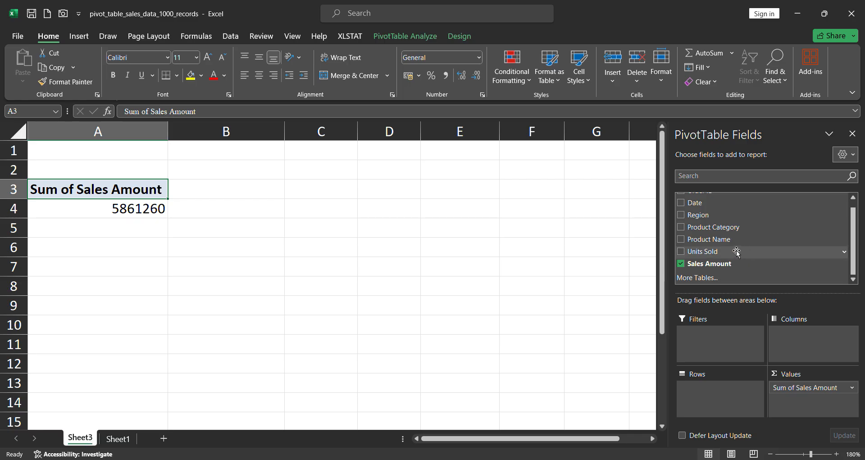
left_click(681, 215)
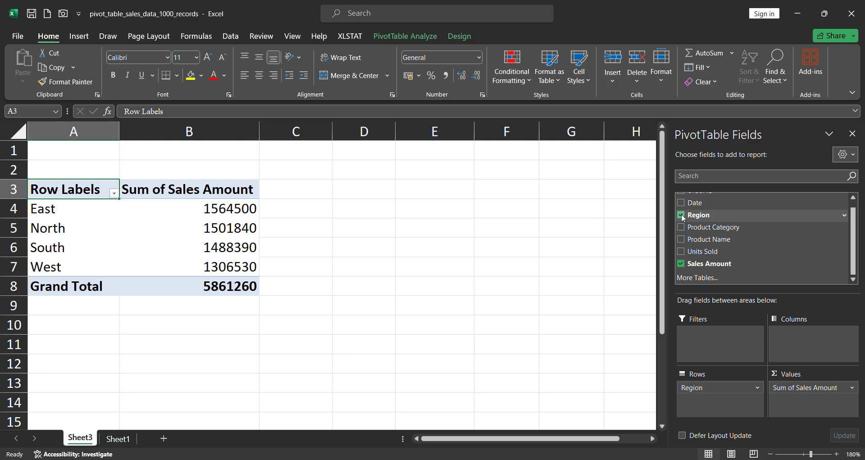
left_click_drag(712, 388, 734, 408)
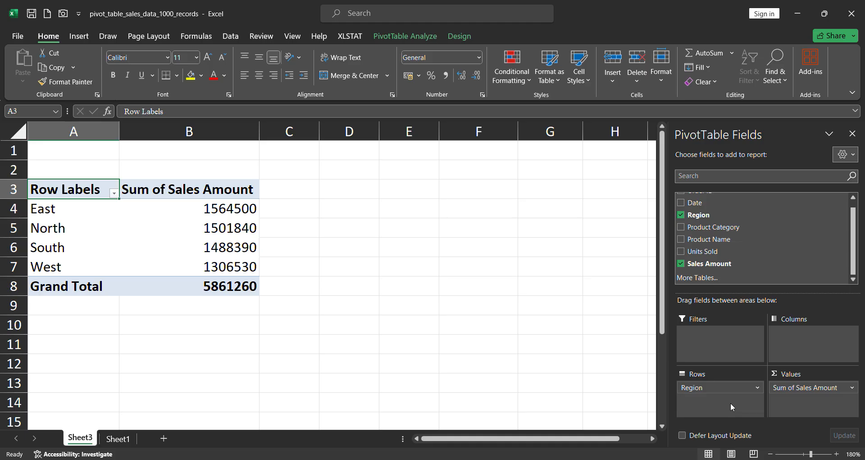
Check the total sales by month question on Sheet1, and remove Sales Amount and Region from the Sheet3 PivotTable
left_click(125, 443)
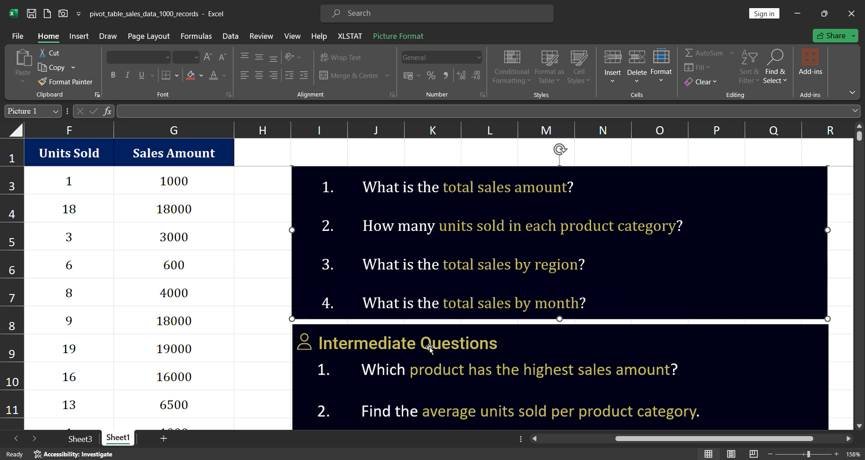
left_click(79, 441)
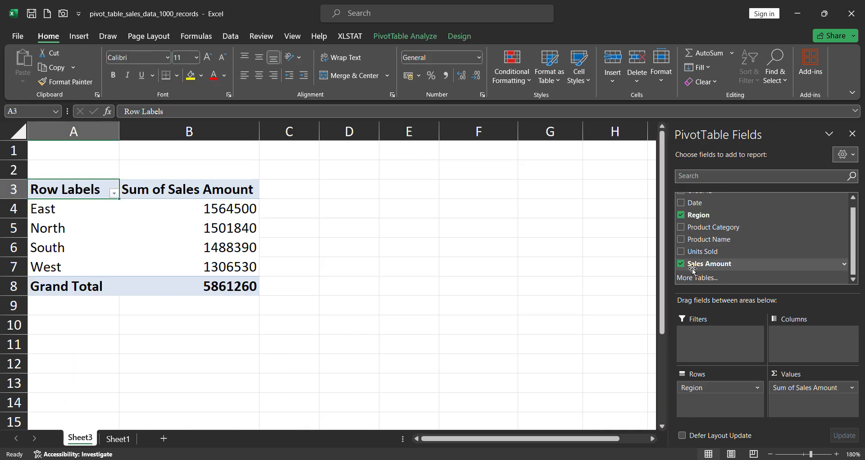
left_click_drag(804, 387, 744, 268)
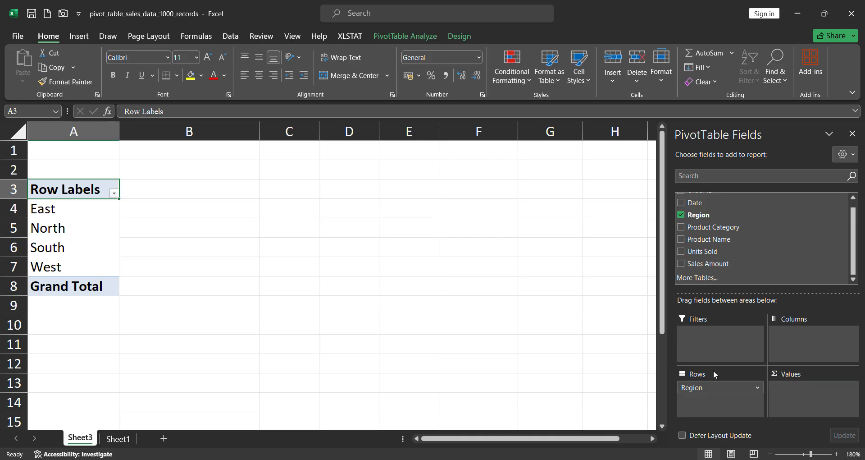
left_click_drag(713, 386, 755, 240)
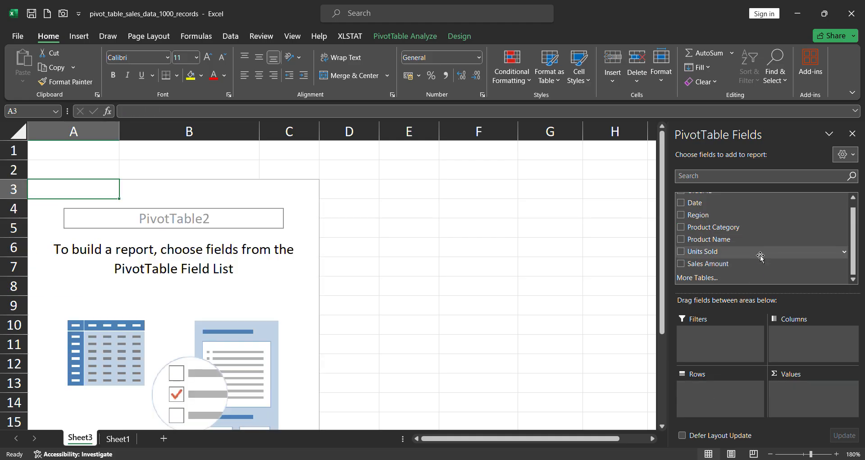
Sum Sales Amount in the PivotTable, create a new Data Model PivotTable from it, and expand its Range fields
left_click(118, 439)
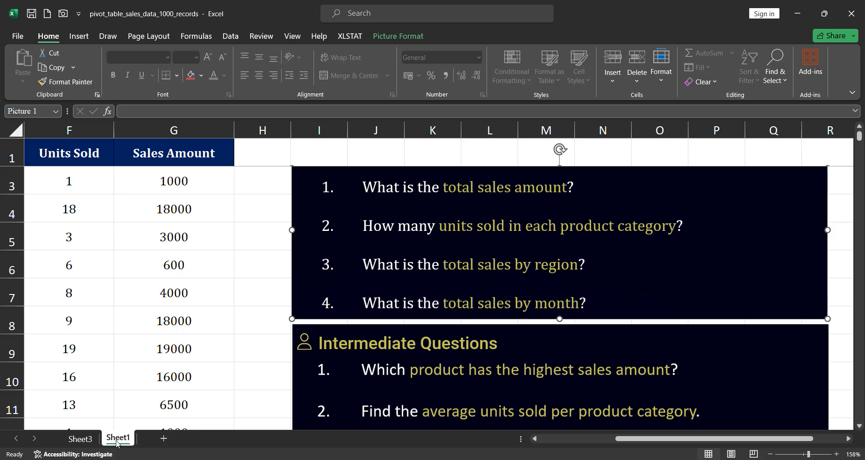
left_click(80, 438)
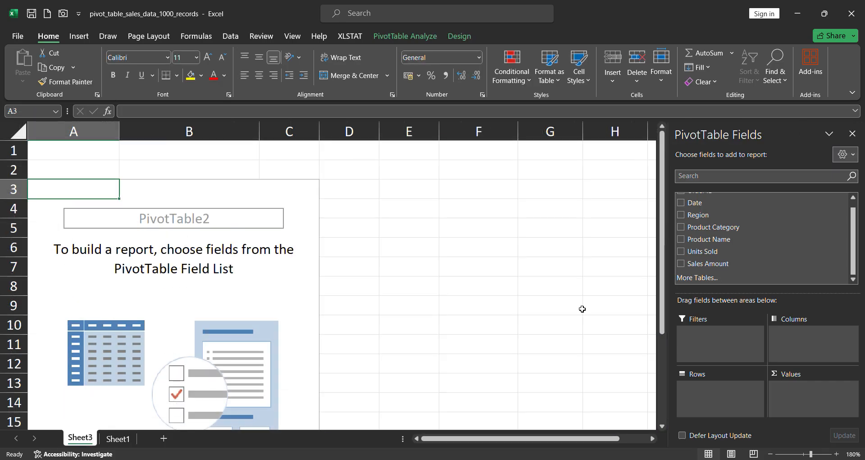
left_click(682, 264)
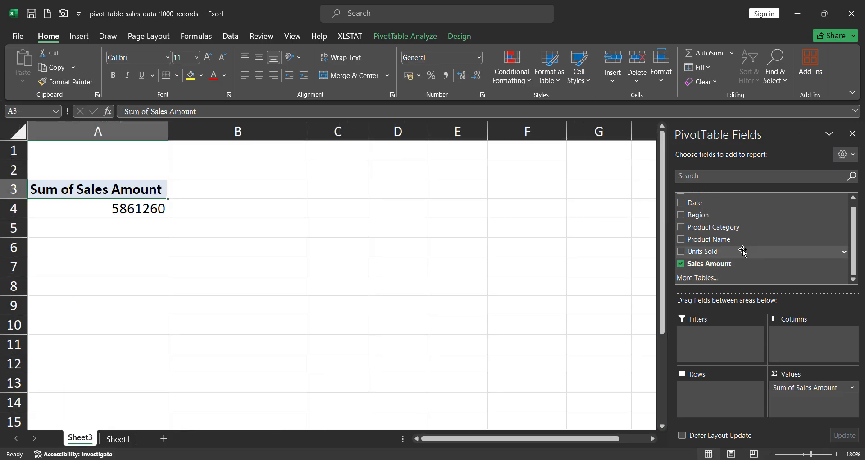
left_click(702, 277)
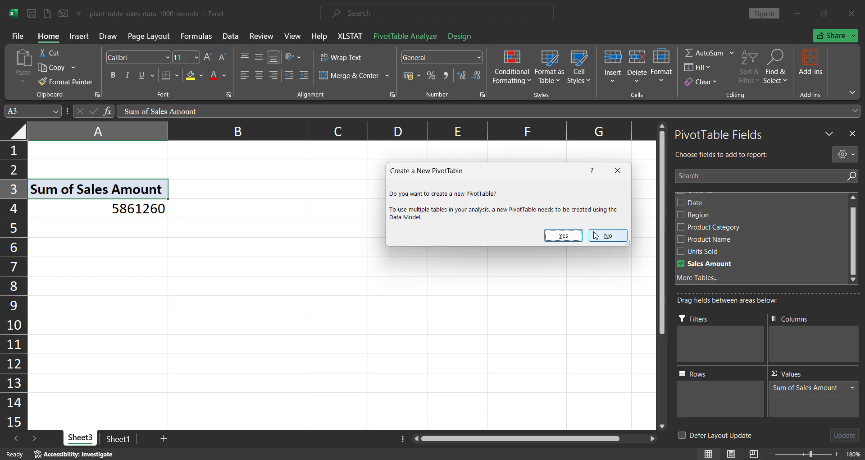
left_click(582, 238)
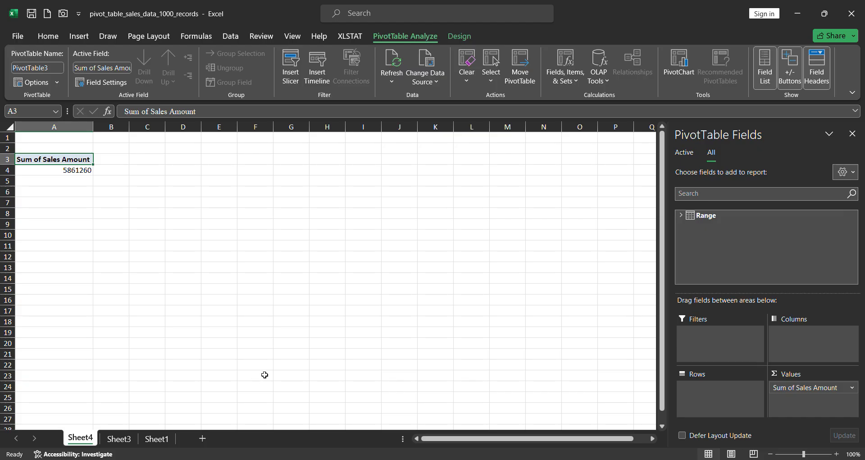
left_click(681, 216)
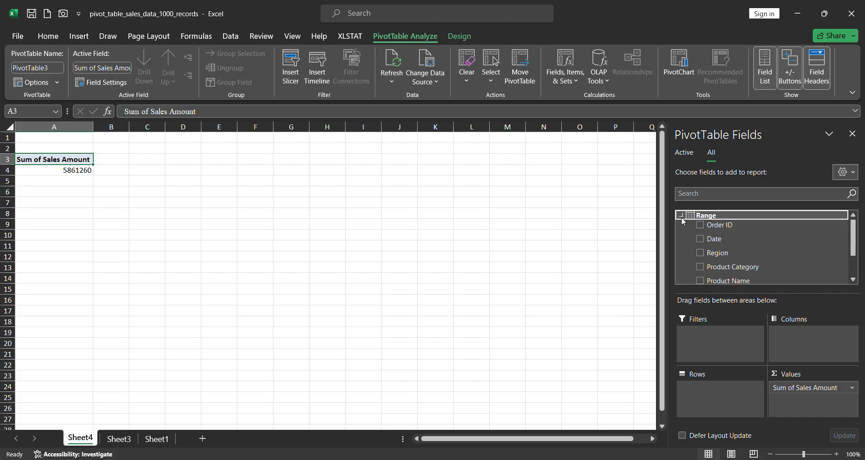
Add the Date field and move Date (Year), Date (Month), Date (Quarter) and Date from the column labels to the row labels
left_click(700, 240)
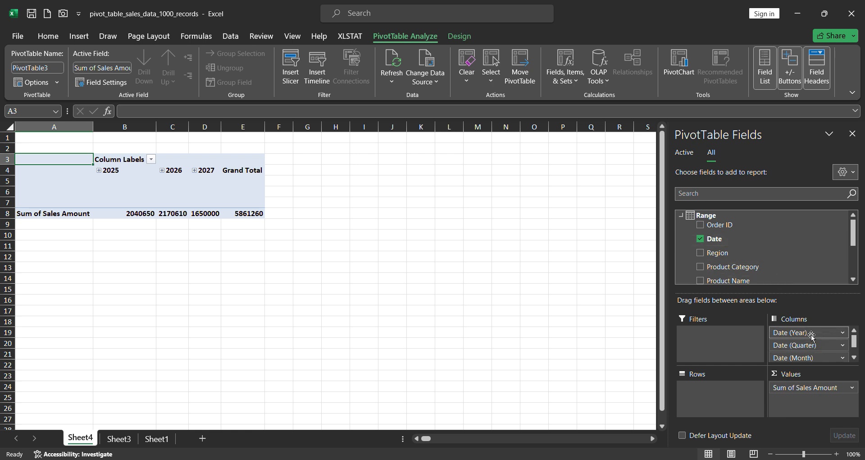
left_click_drag(811, 337, 701, 389)
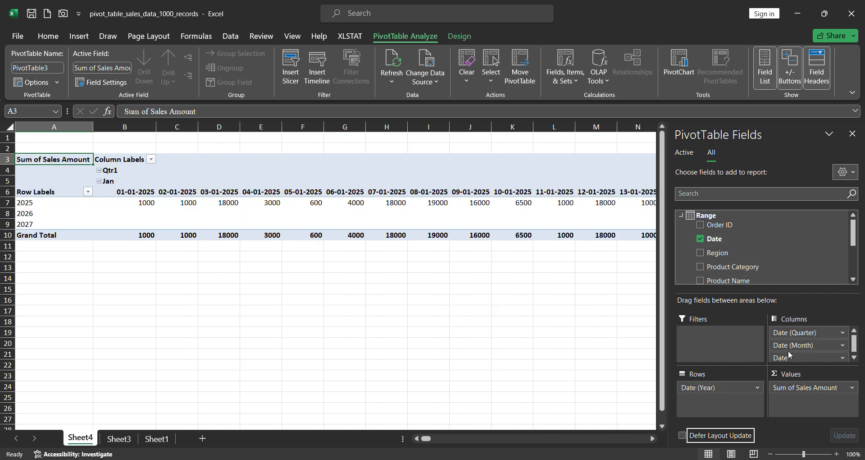
left_click_drag(788, 350, 721, 401)
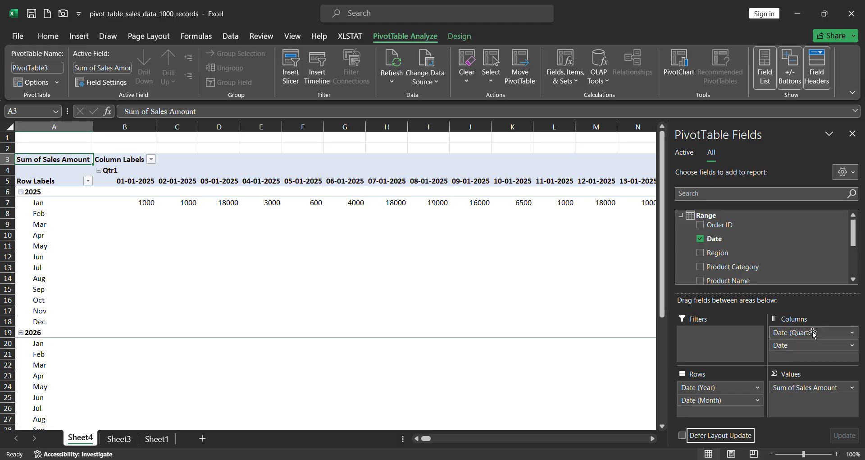
left_click_drag(813, 333, 721, 412)
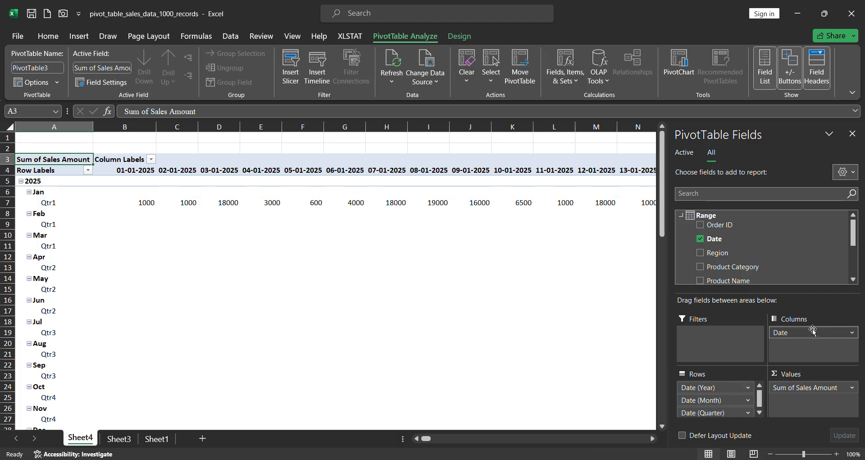
left_click_drag(813, 331, 716, 412)
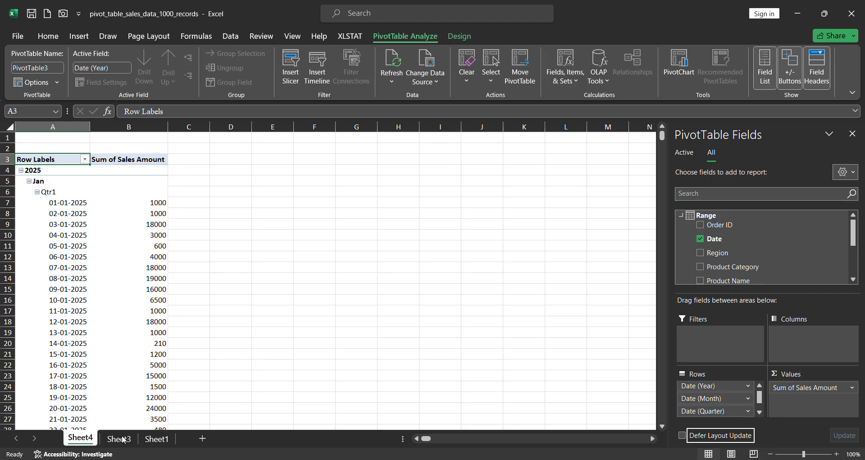
Remove Date (Year), Date (Quarter) and Date from the row labels, leaving only Date (Month) to break down sales
left_click(163, 440)
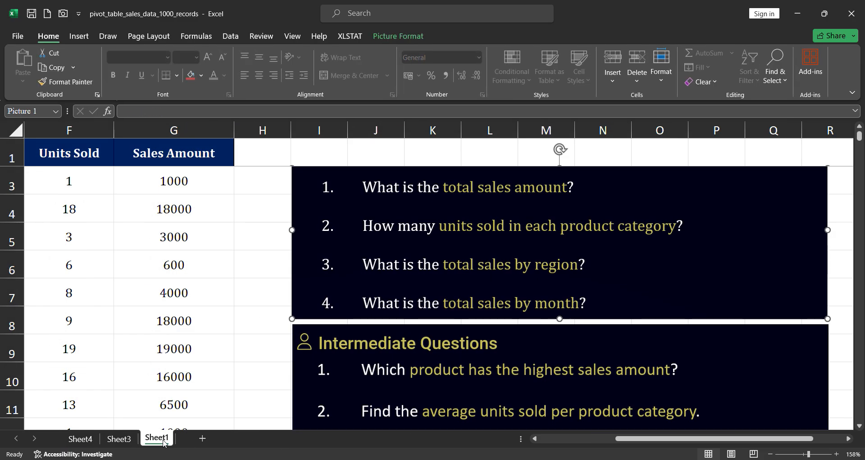
left_click(79, 438)
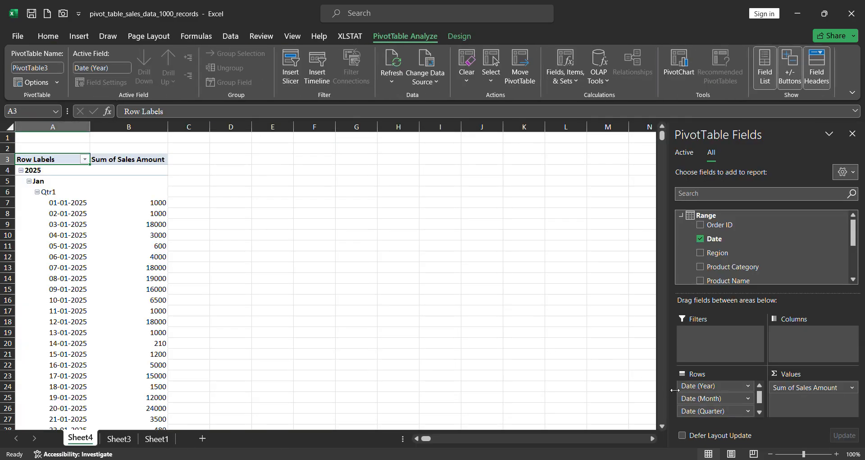
left_click(747, 385)
left_click(716, 360)
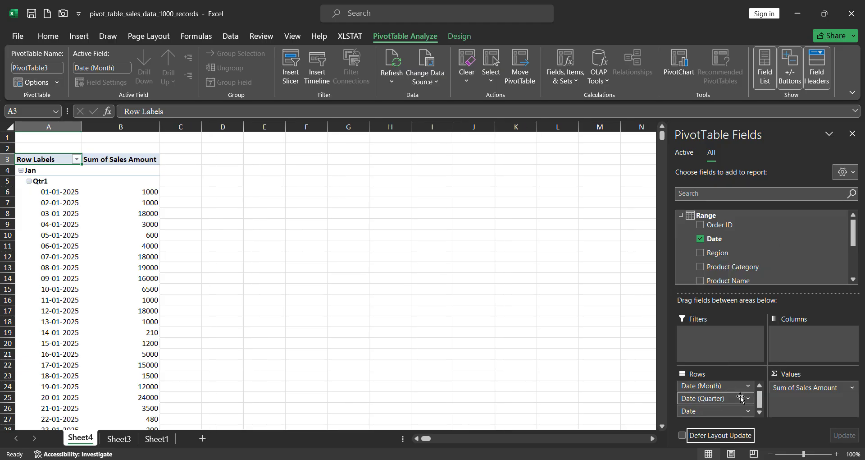
left_click(748, 398)
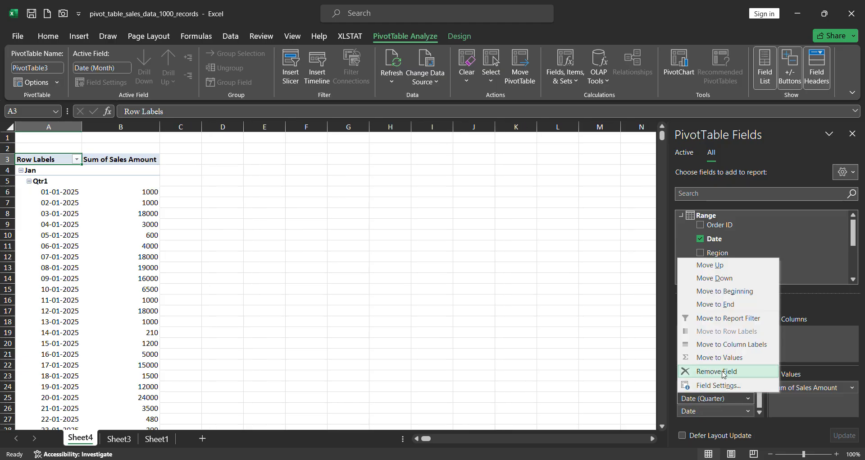
left_click(724, 371)
left_click(756, 400)
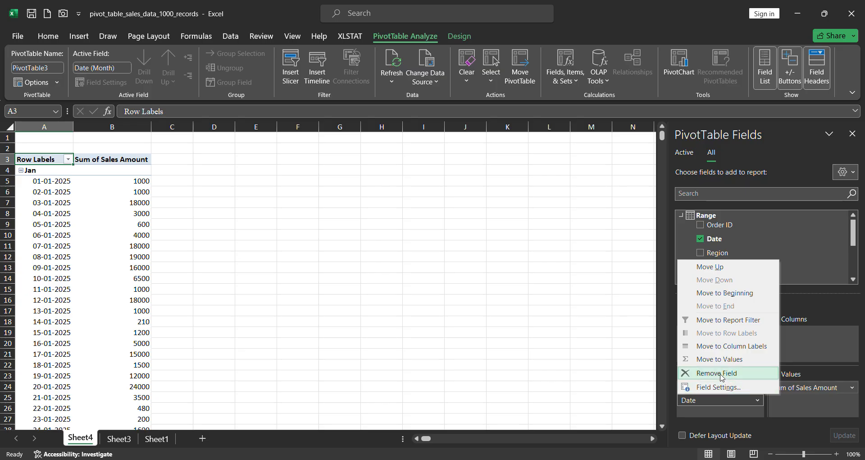
left_click(734, 375)
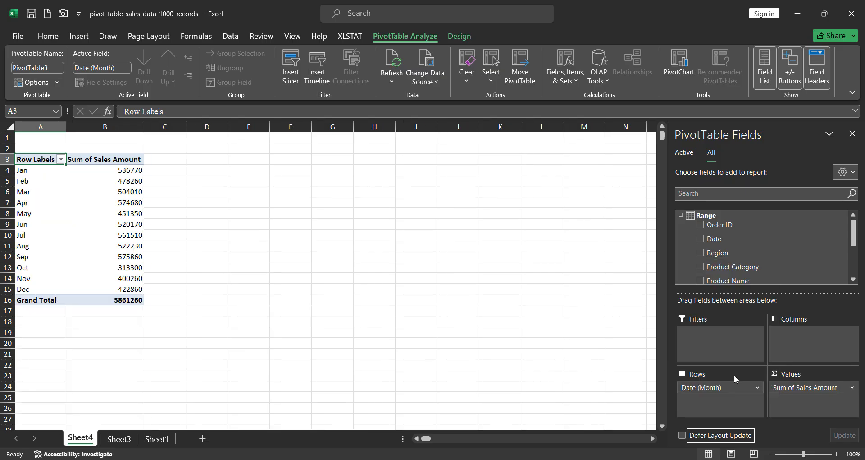
left_click(719, 390)
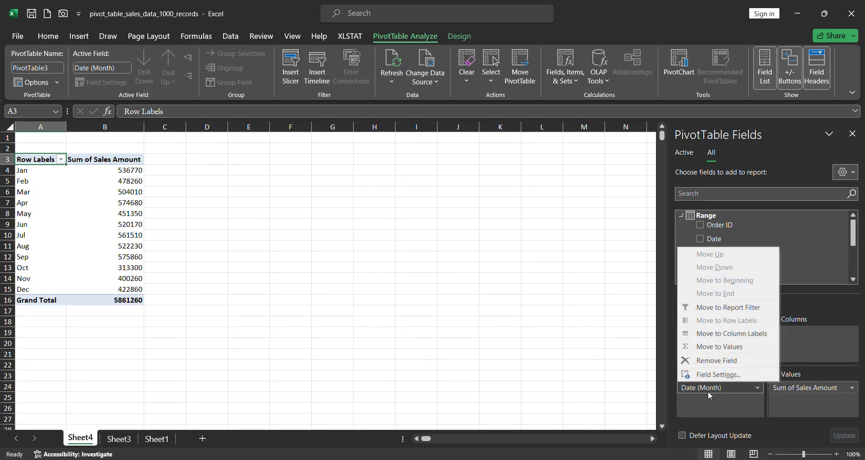
left_click(74, 237)
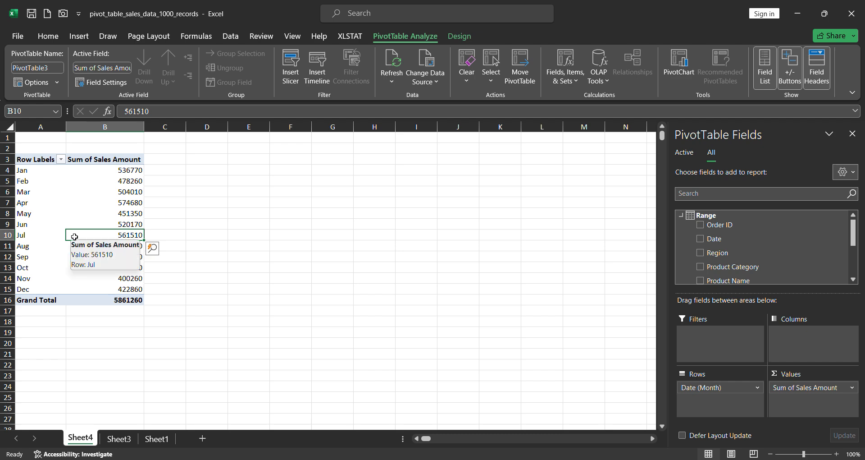
Delete Sheet4 containing the monthly sales PivotTable
left_click(158, 439)
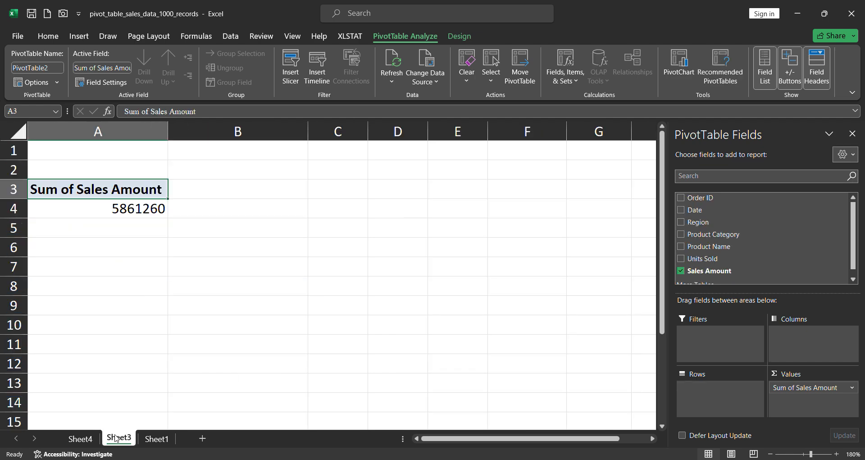
left_click(92, 438)
right_click(96, 438)
left_click(128, 295)
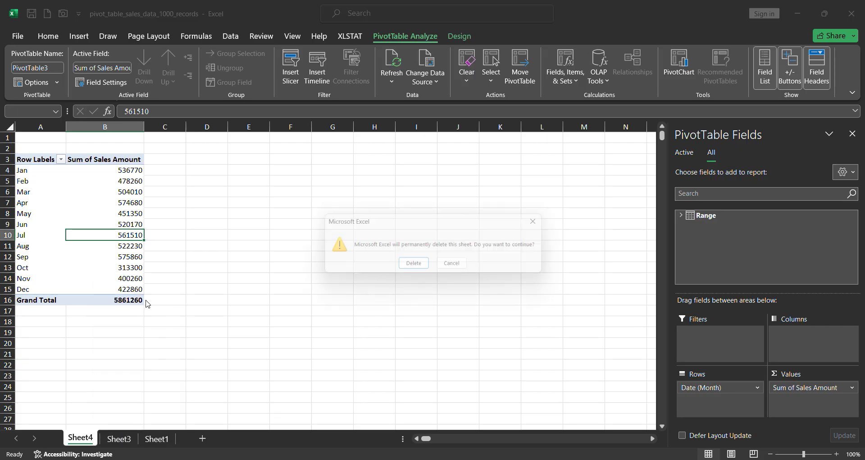
left_click(412, 266)
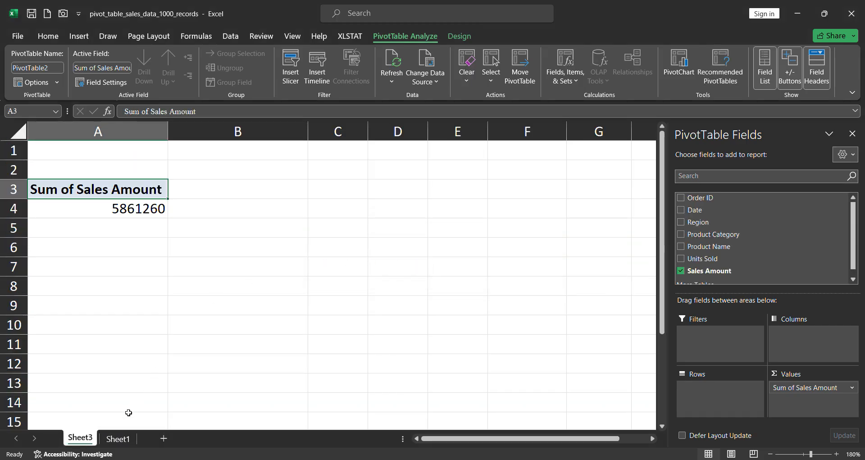
Remove the summed Sales Amount from the Sheet3 PivotTable, and read the Intermediate Questions on Sheet1
left_click(143, 202)
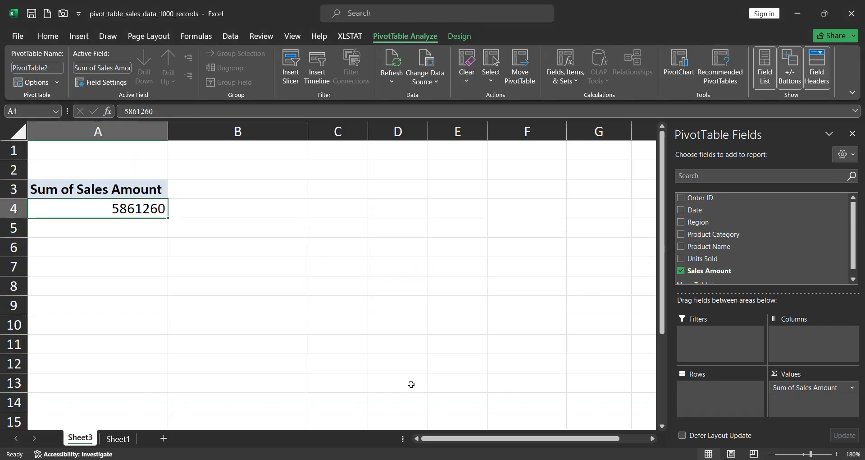
left_click_drag(839, 386, 739, 267)
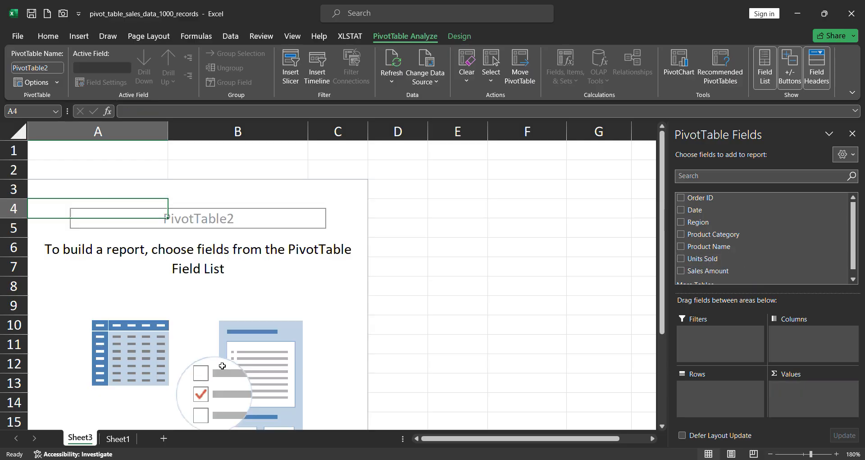
left_click(120, 437)
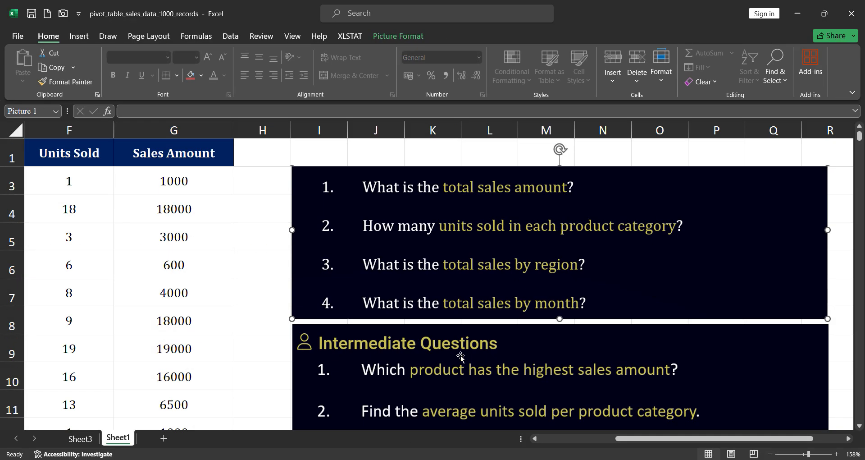
scroll(460, 356, "down", 2)
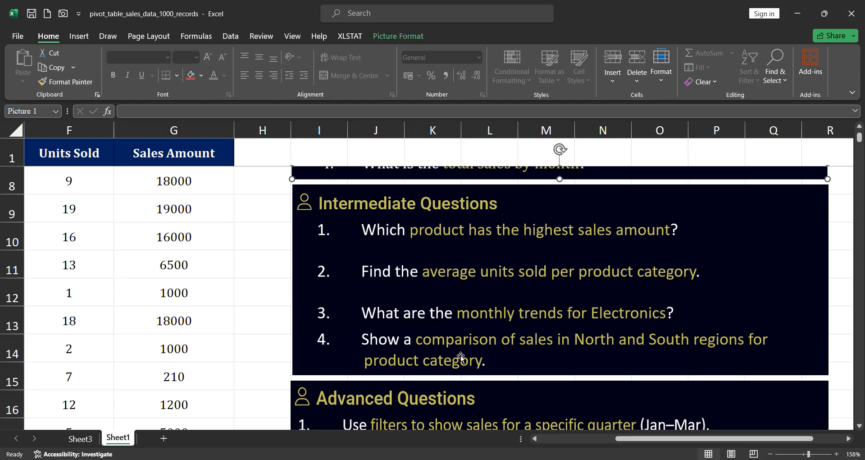
Build the Sheet3 PivotTable with summed Sales Amount and Product Name as row labels for the highest-selling product question
left_click(80, 438)
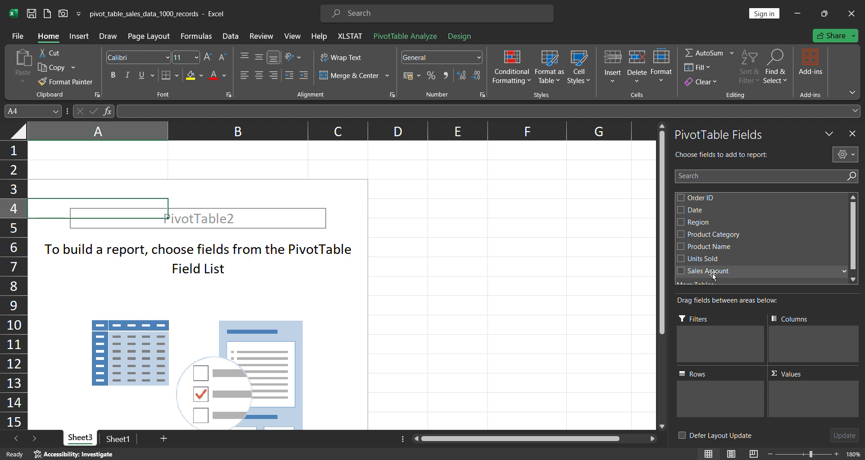
left_click_drag(712, 276, 804, 396)
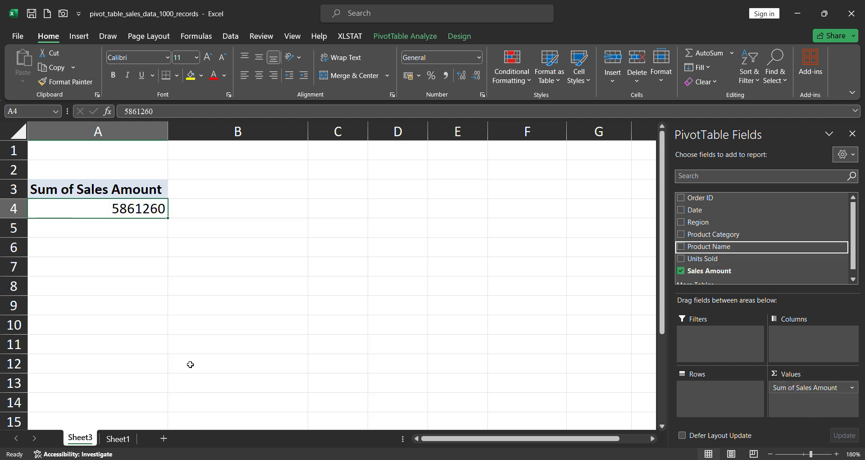
left_click(119, 439)
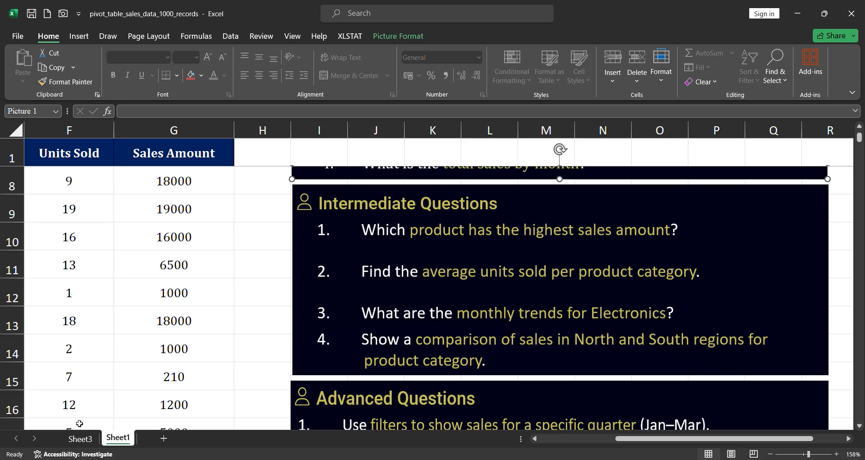
left_click(80, 438)
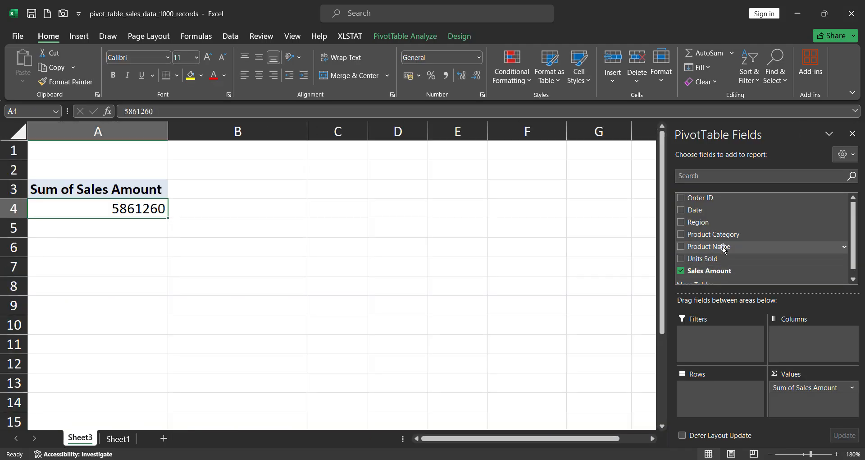
left_click_drag(720, 247, 720, 401)
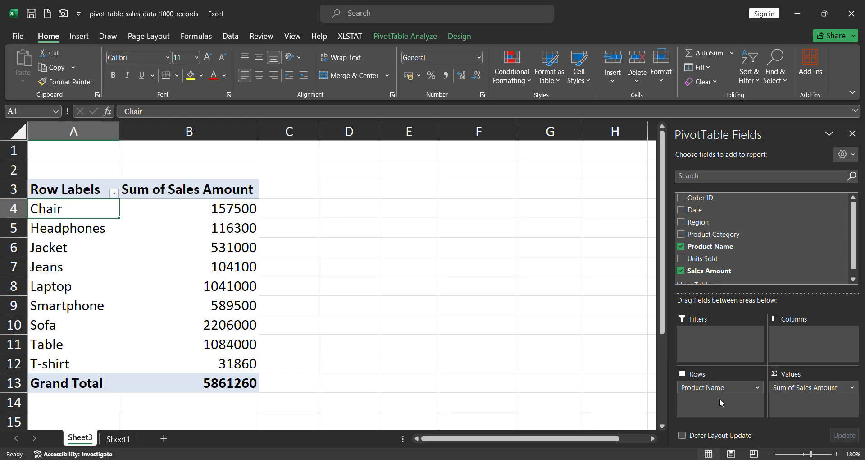
left_click(114, 193)
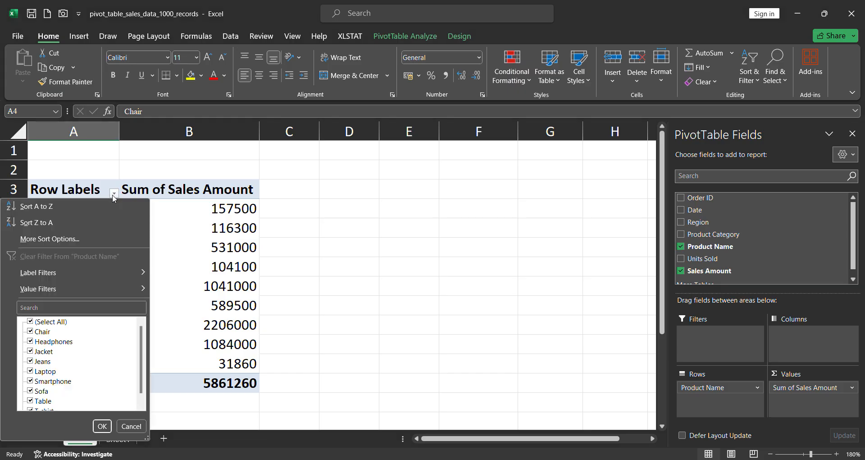
mouse_move(84, 272)
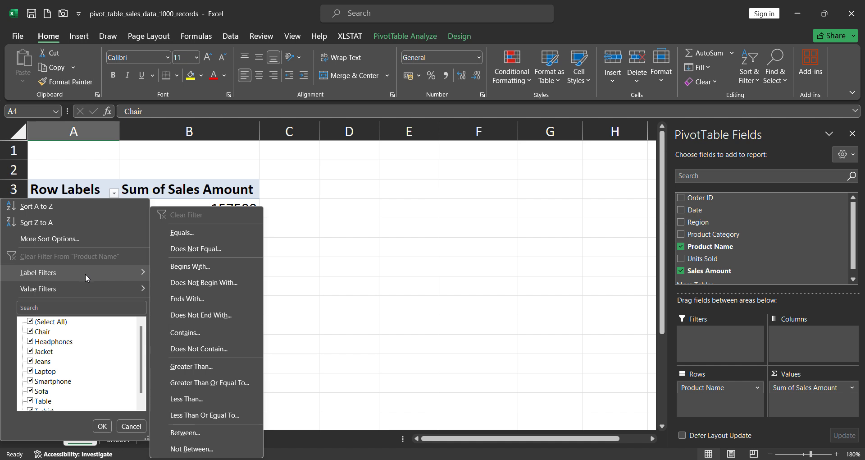
mouse_move(90, 288)
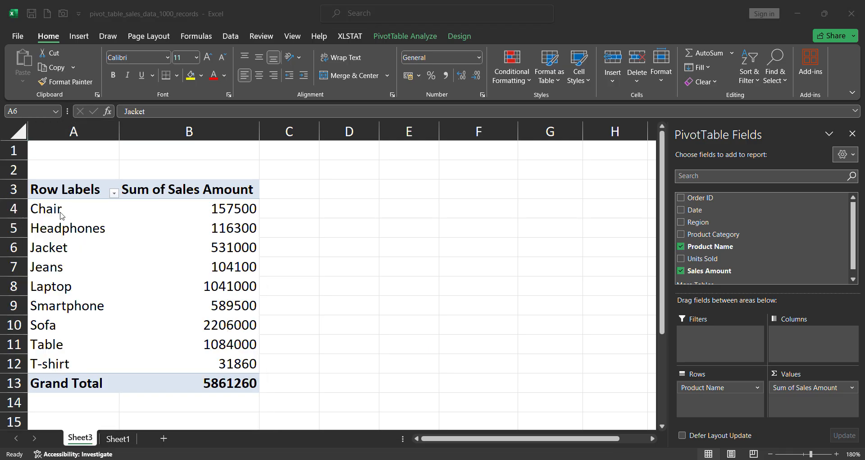
left_click(74, 209)
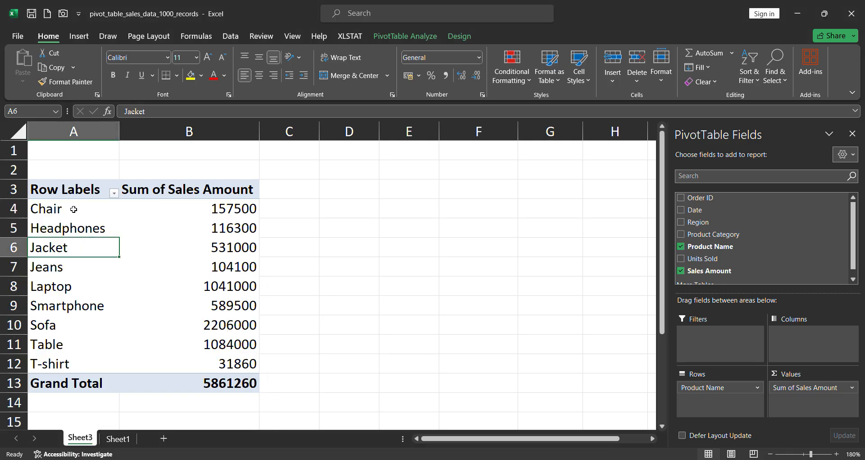
Sort the Product Name row labels in descending order by Sum of Sales Amount, and select the top product's row
left_click(114, 192)
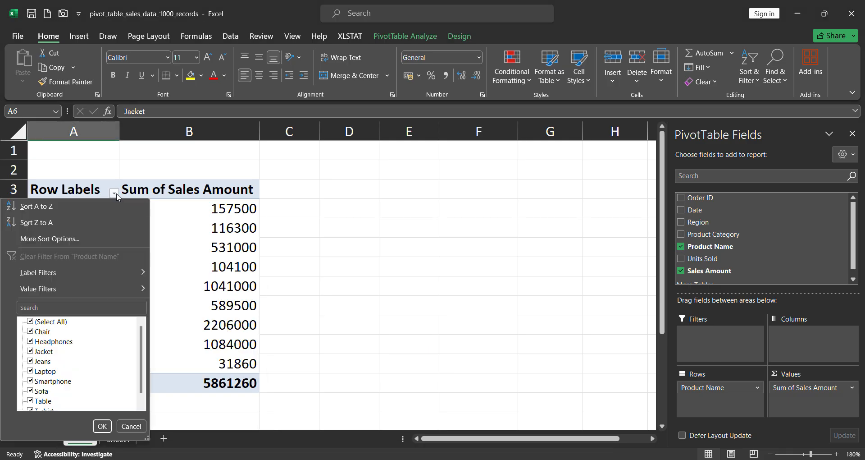
left_click(49, 239)
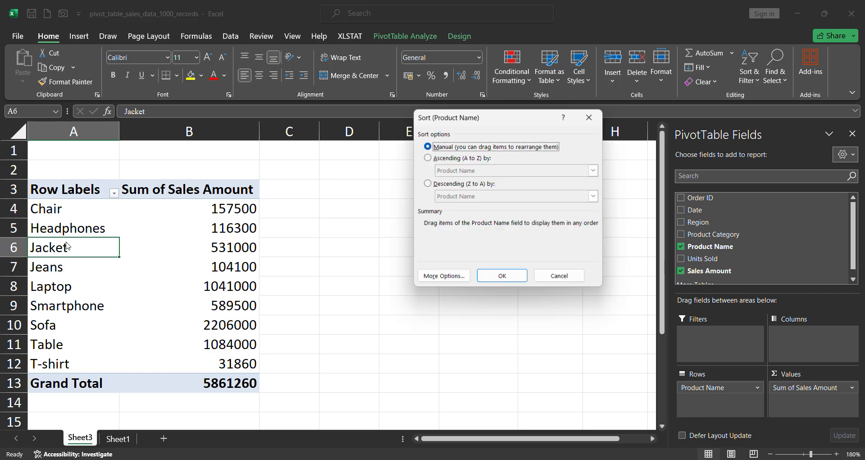
left_click(465, 187)
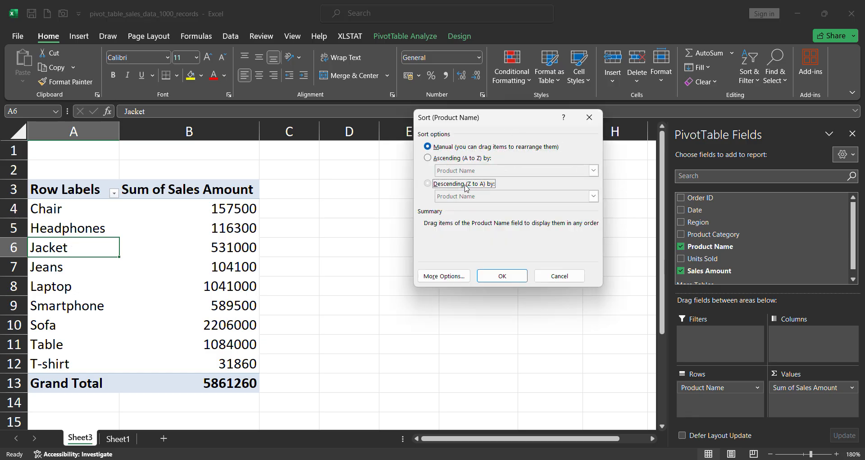
left_click(503, 197)
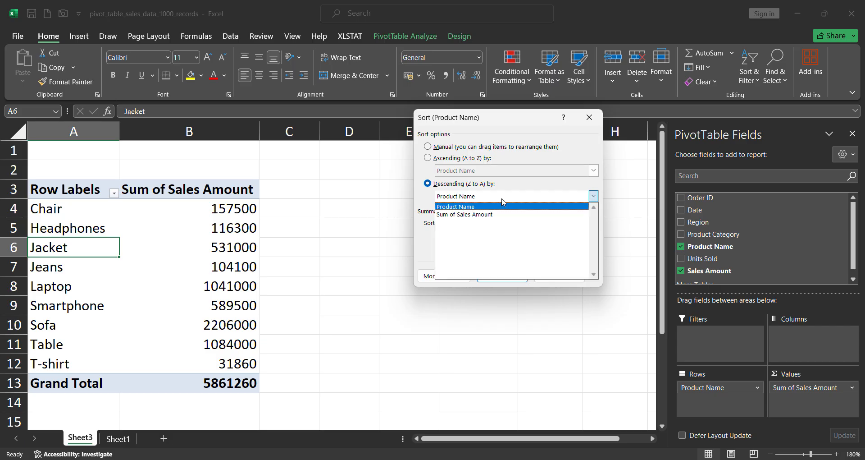
left_click(501, 214)
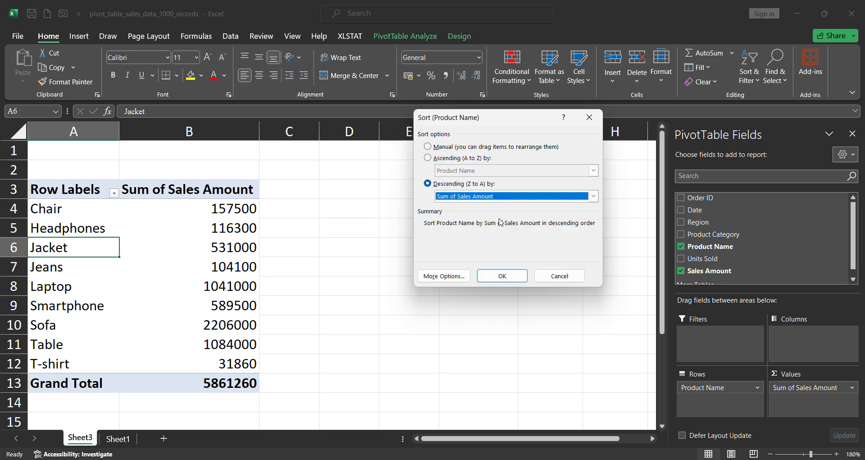
left_click(503, 276)
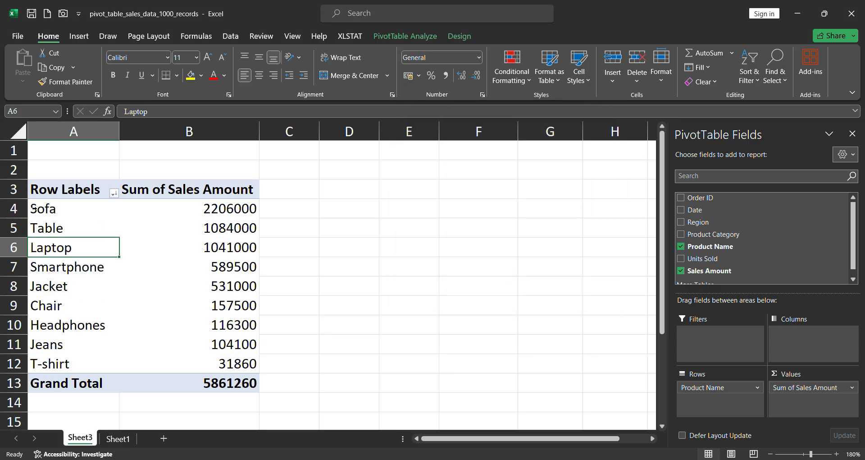
left_click(14, 209)
mouse_move(137, 249)
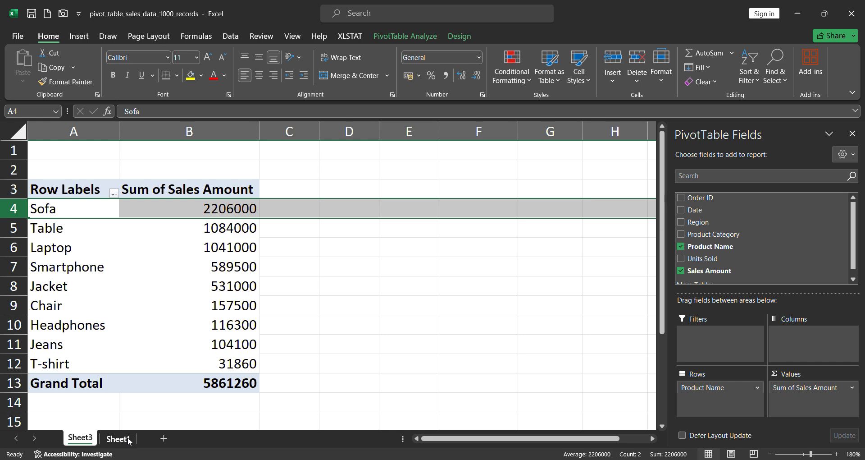
Clear Product Name and the summed Sales Amount from the Sheet3 PivotTable, and read the second Intermediate Question on Sheet1
left_click_drag(716, 387, 732, 243)
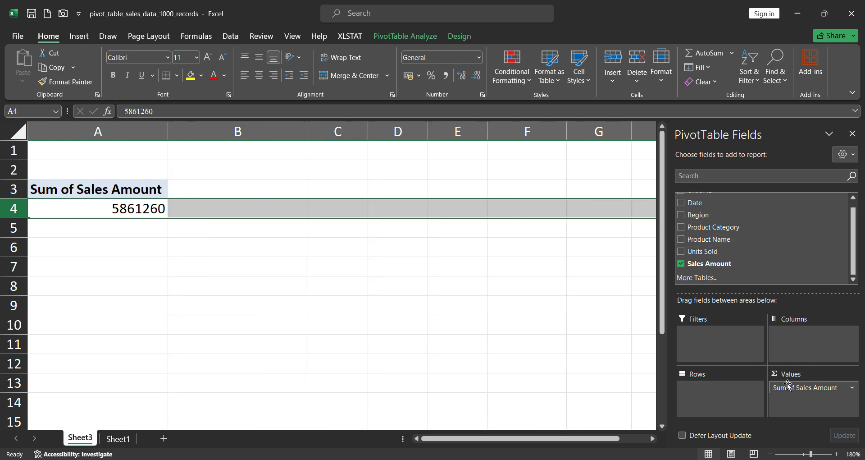
left_click_drag(791, 388, 761, 238)
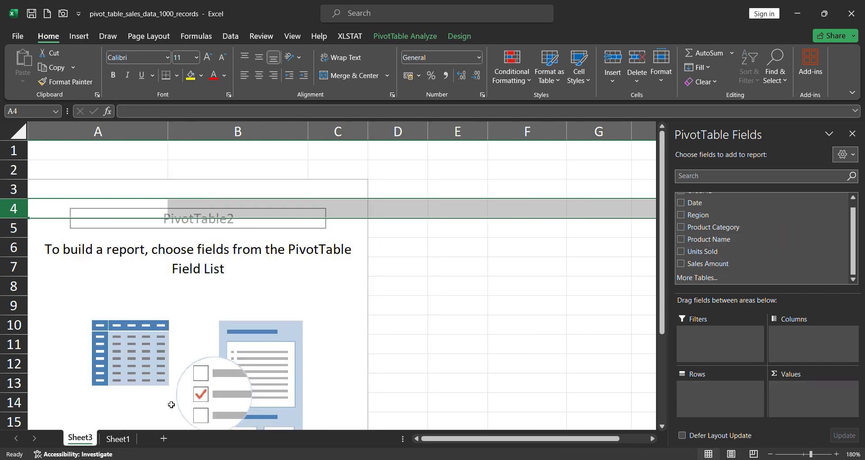
left_click(124, 437)
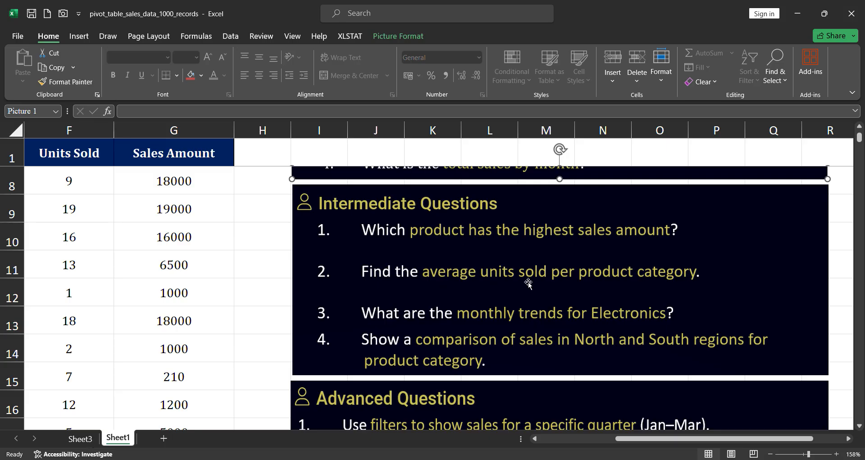
left_click(80, 438)
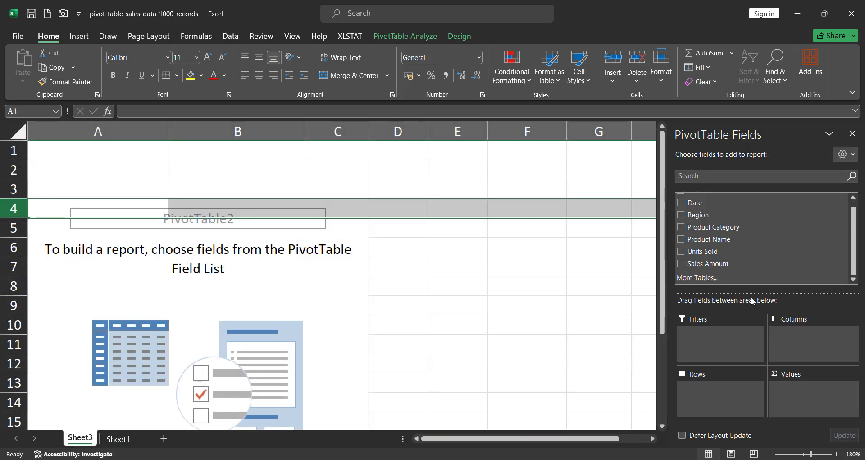
Build the Sheet3 PivotTable with Units Sold as values and Product Category as row labels
left_click_drag(705, 253, 798, 387)
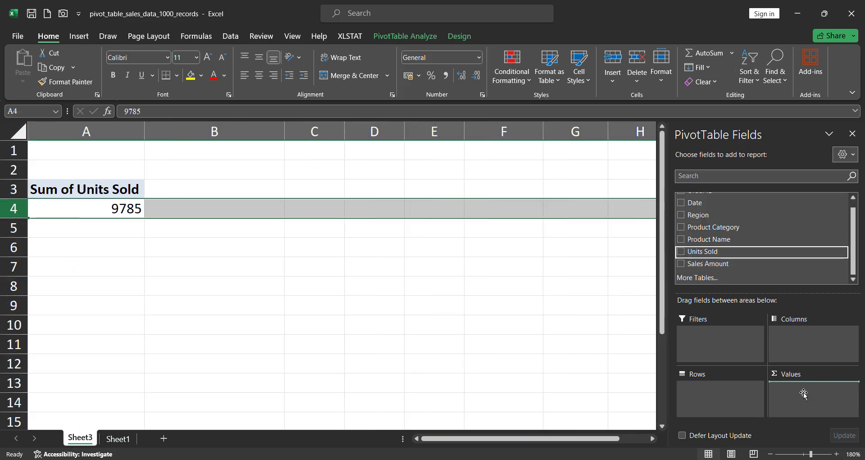
left_click_drag(709, 228, 711, 392)
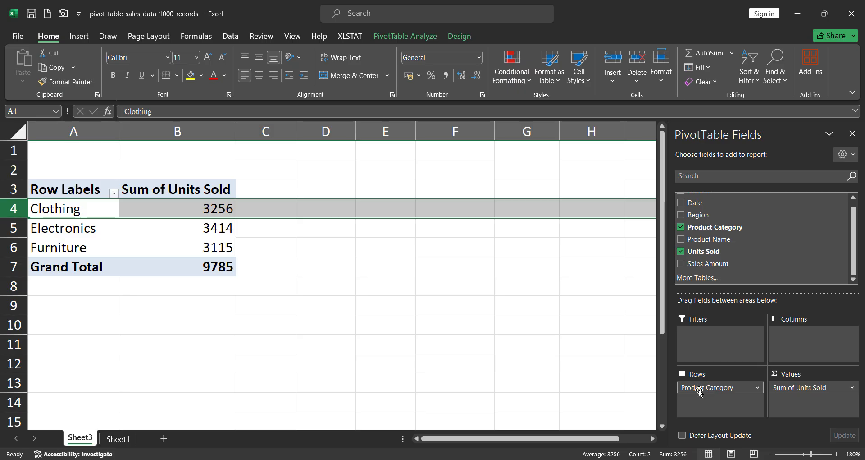
left_click(229, 210)
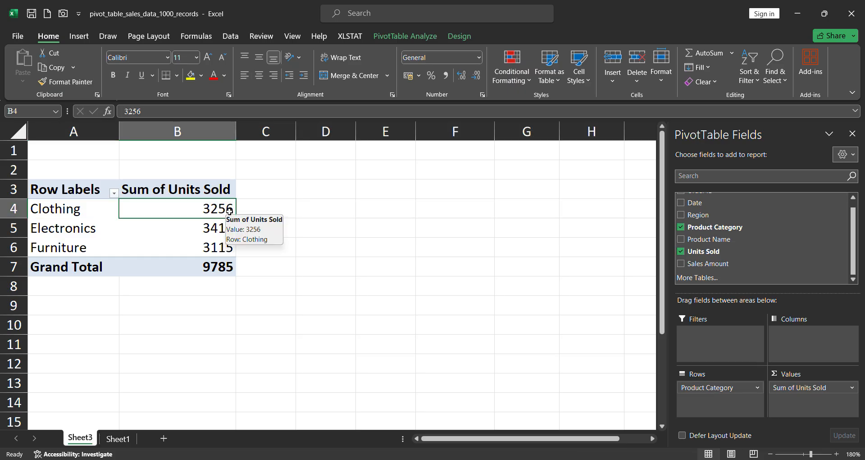
Change the Units Sold value field to summarize by Average
left_click(851, 387)
left_click(829, 375)
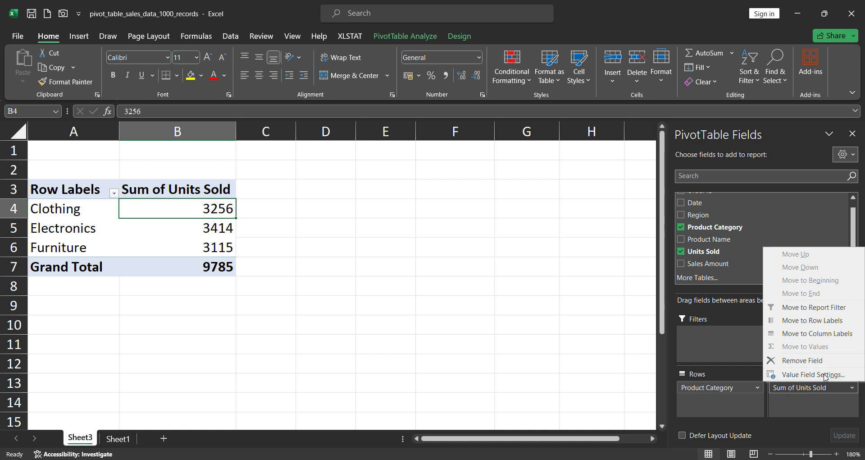
left_click(438, 225)
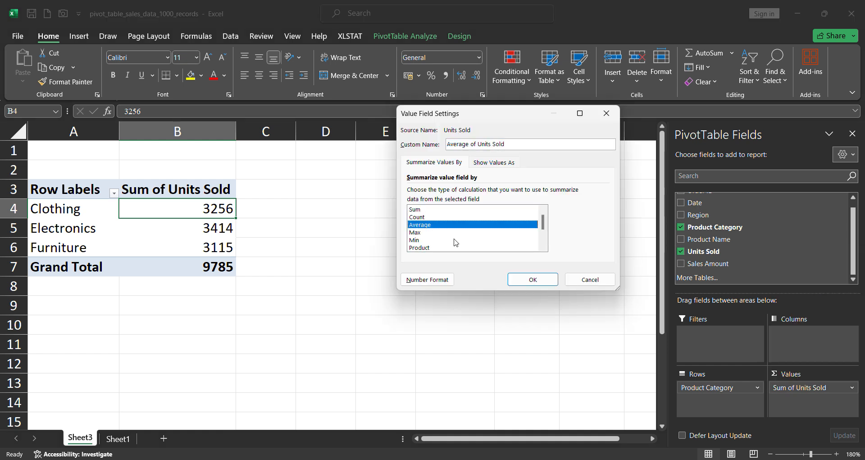
left_click(532, 279)
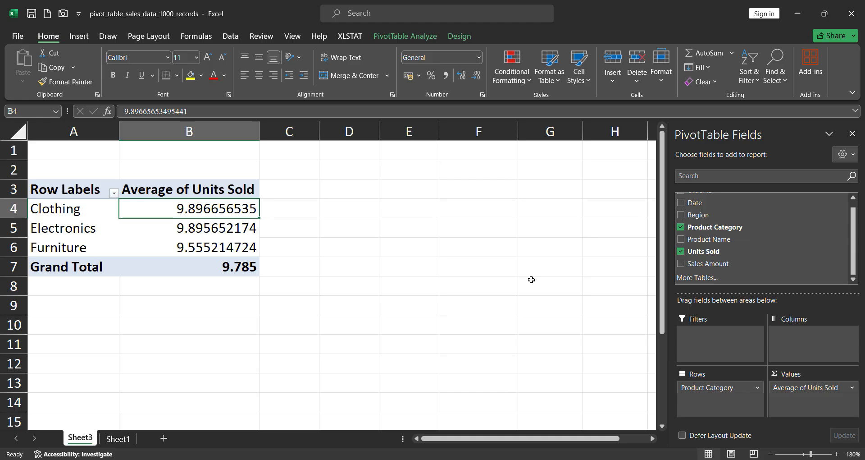
Clear the averaged Units Sold and Product Category from the PivotTable, and read the third Intermediate Question on Sheet1
left_click_drag(810, 383, 734, 252)
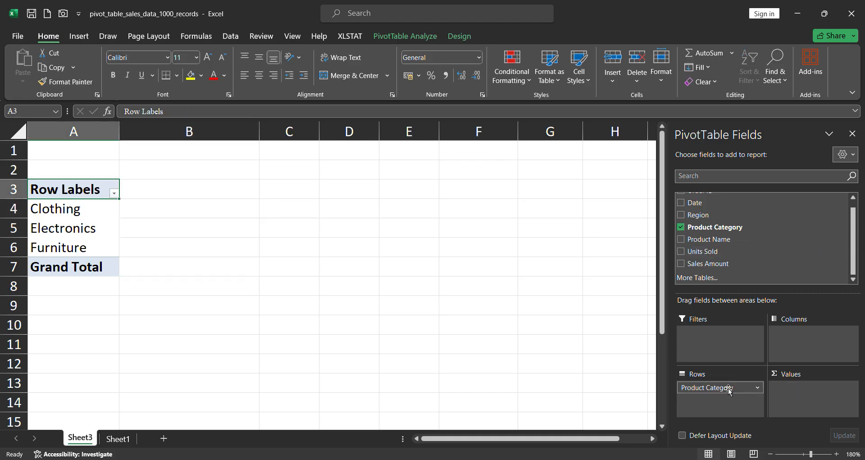
left_click_drag(718, 387, 747, 225)
left_click(129, 440)
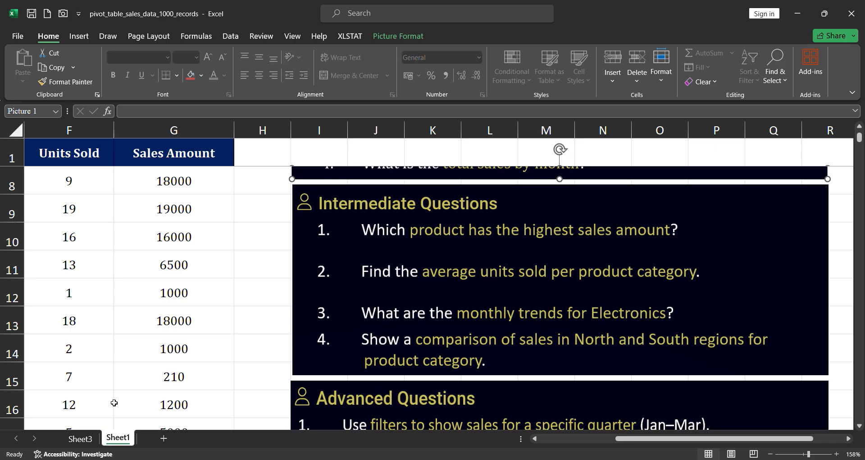
left_click(80, 439)
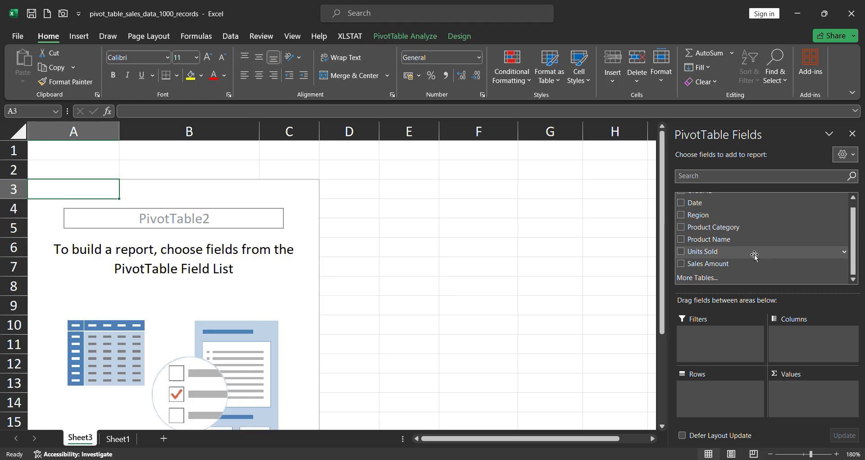
Summarize Sales Amount with Product Category as row labels on Sheet3, and recheck the monthly trends question on Sheet1
left_click_drag(718, 266, 802, 400)
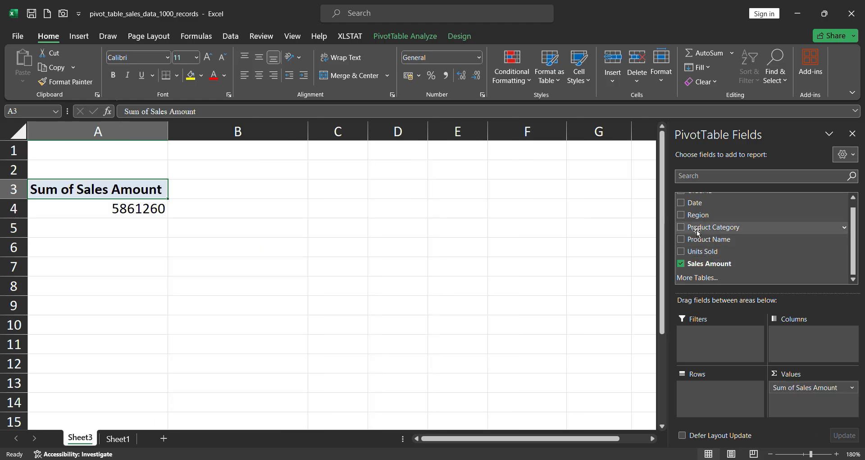
left_click_drag(695, 227, 705, 399)
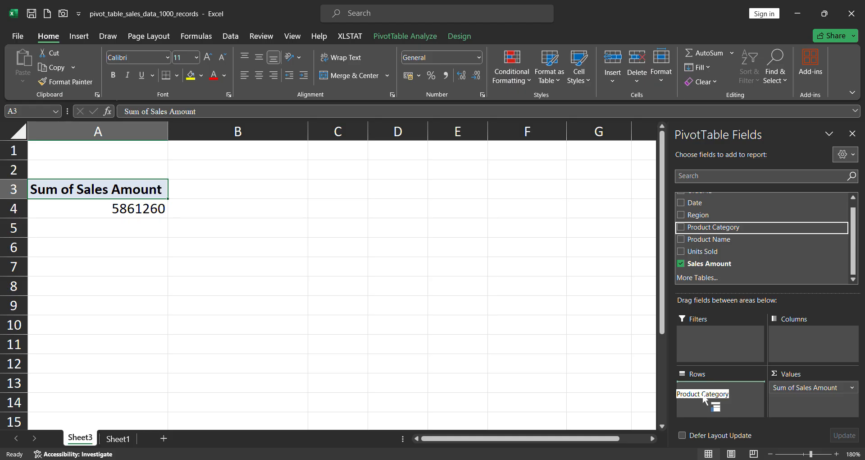
left_click_drag(705, 398, 705, 399)
left_click(118, 438)
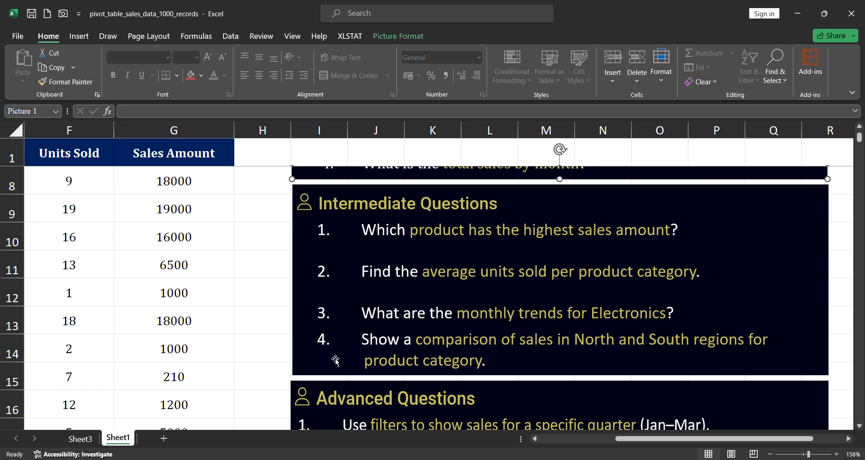
left_click(81, 438)
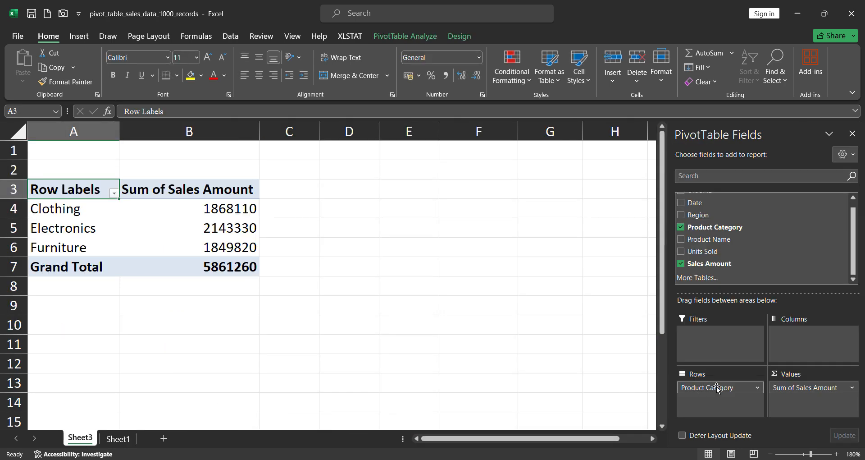
Replace Product Category with Date in the PivotTable's row labels
left_click_drag(717, 388, 718, 239)
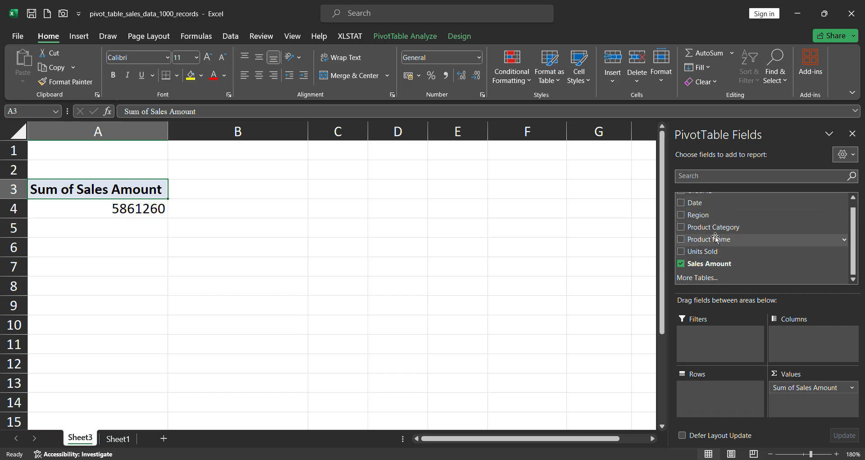
scroll(716, 241, "up", 1)
left_click_drag(695, 210, 722, 398)
Remove Years (Date), Quarters (Date) and Date from the row labels, keeping only Months (Date), and review the monthly sales
left_click(747, 387)
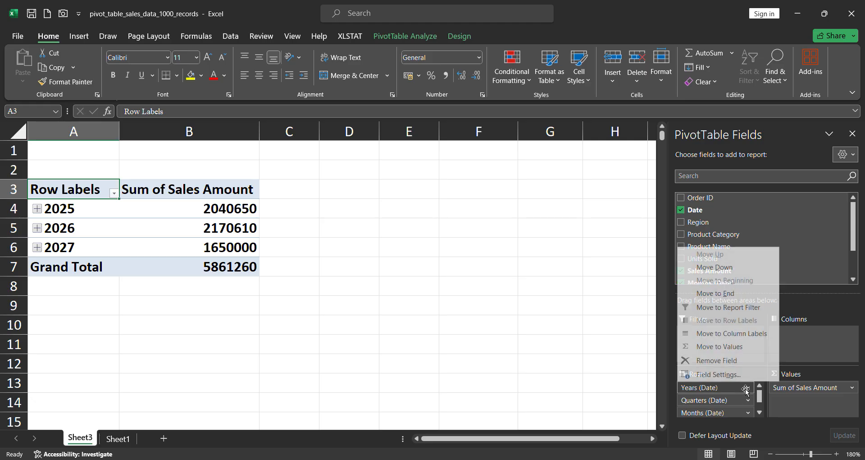
left_click(727, 360)
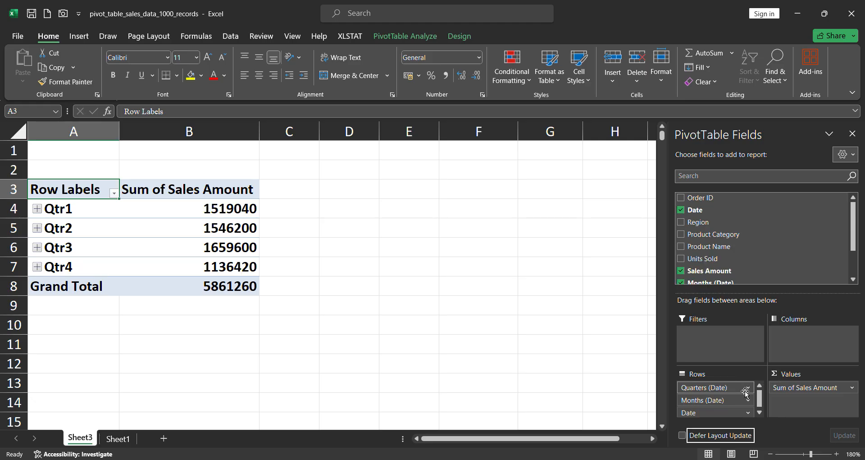
left_click(720, 360)
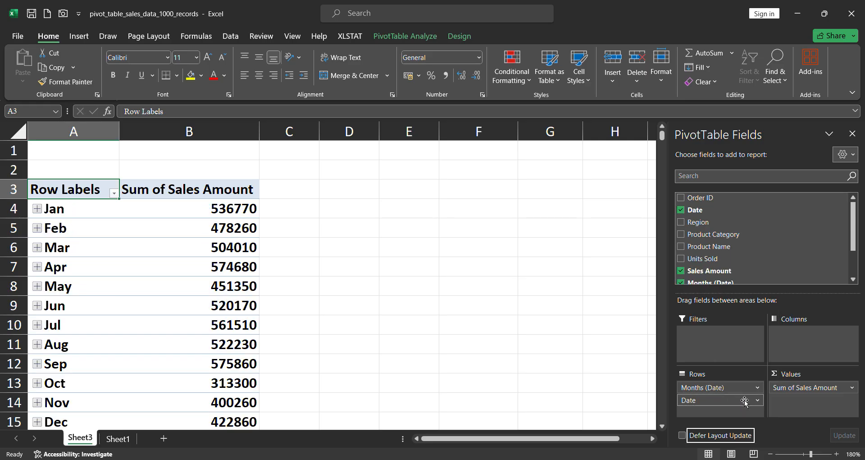
left_click(756, 400)
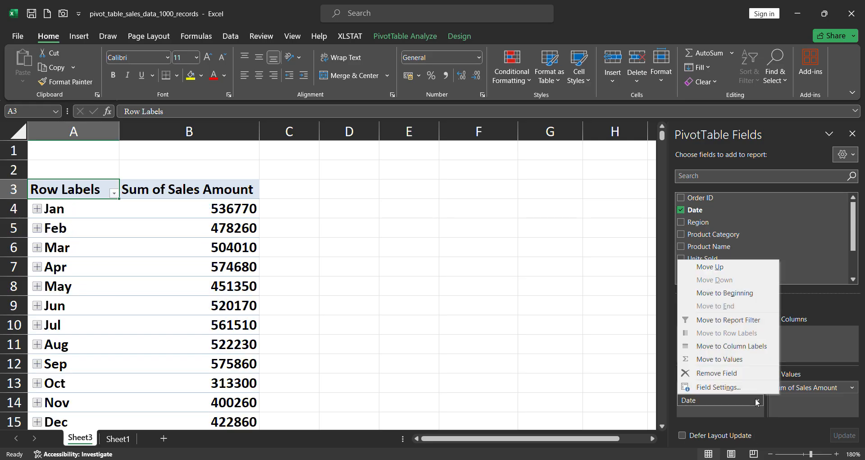
left_click(730, 373)
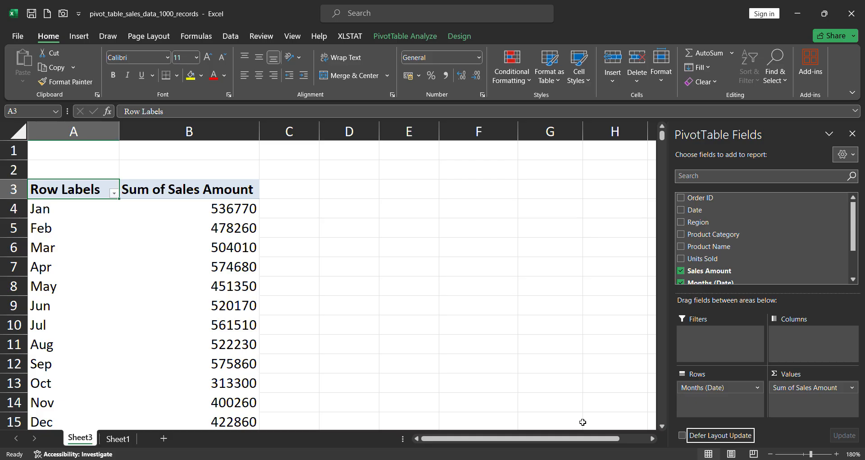
scroll(208, 328, "down", 2)
scroll(207, 327, "up", 1)
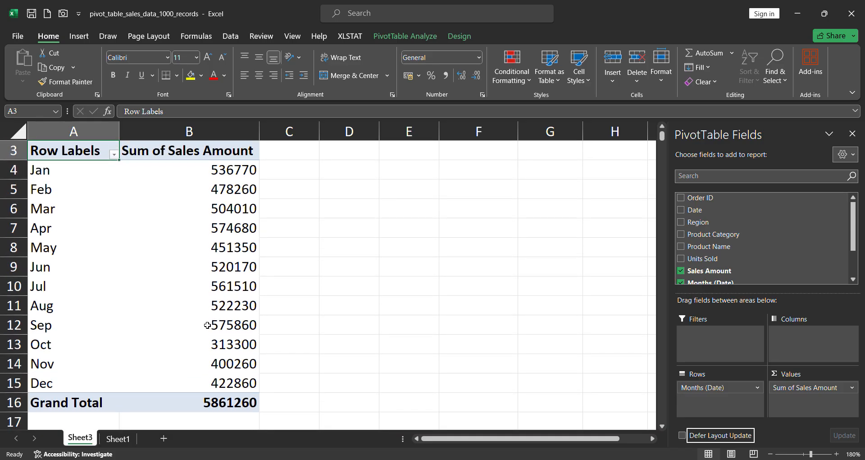
Recheck the monthly Electronics trends question on Sheet1, and add Product Category as a report filter to the Sheet3 PivotTable
scroll(207, 325, "up", 1)
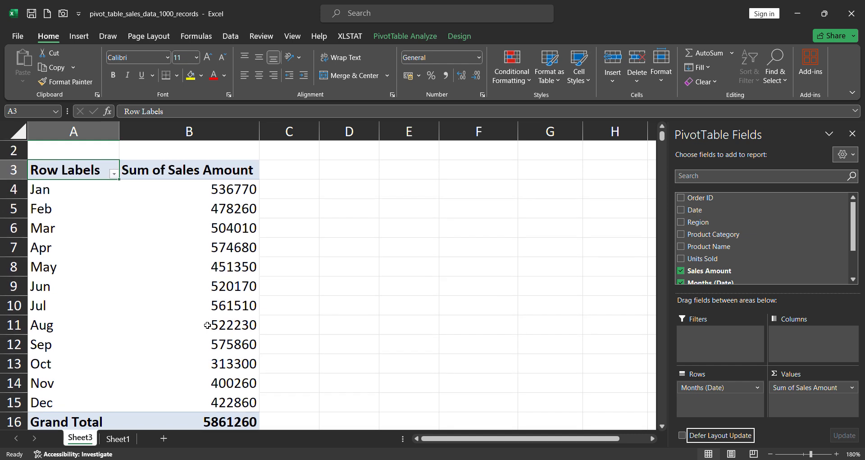
mouse_move(207, 325)
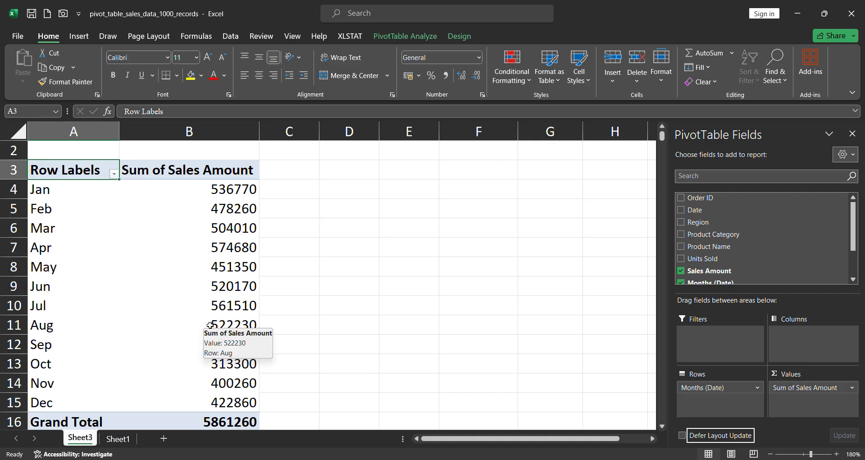
left_click(120, 443)
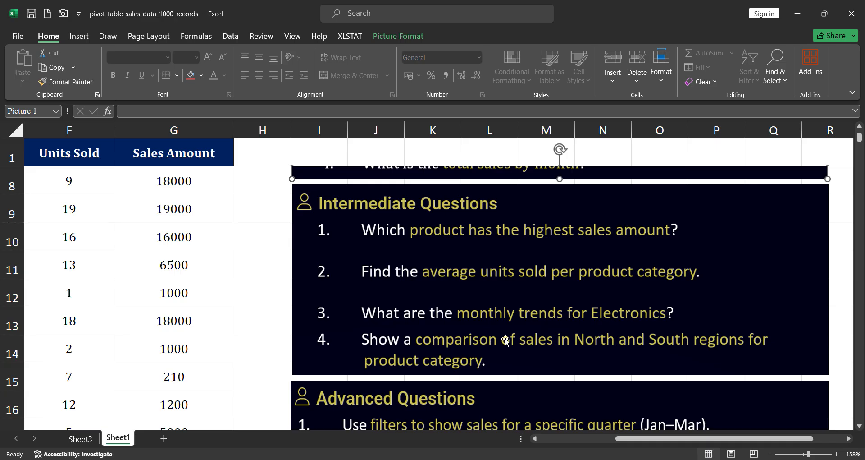
left_click(79, 445)
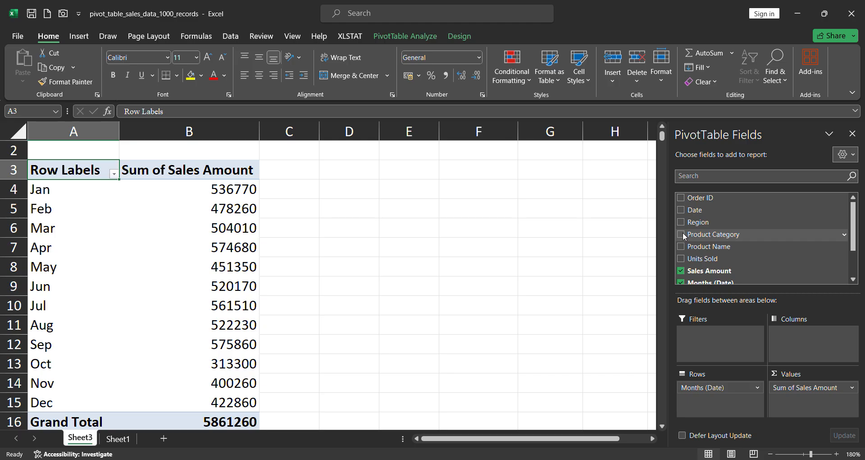
left_click_drag(695, 235, 719, 234)
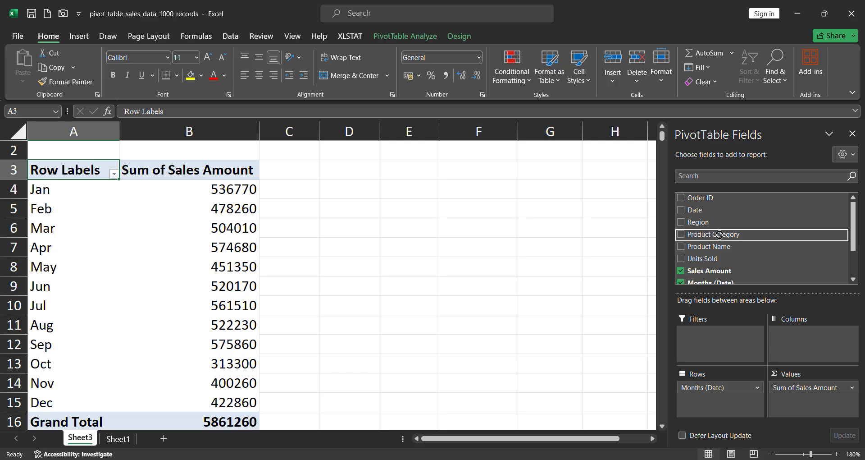
left_click_drag(719, 234, 707, 348)
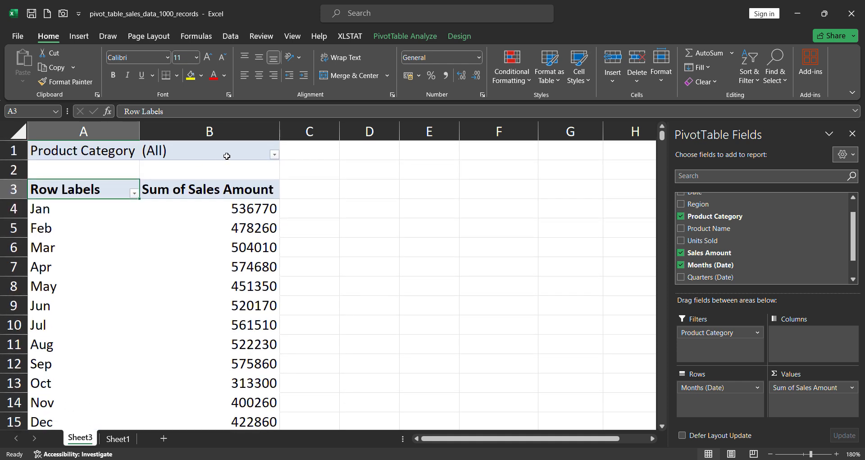
Filter the PivotTable's Product Category to Electronics only, with multiple item selection enabled
left_click(274, 154)
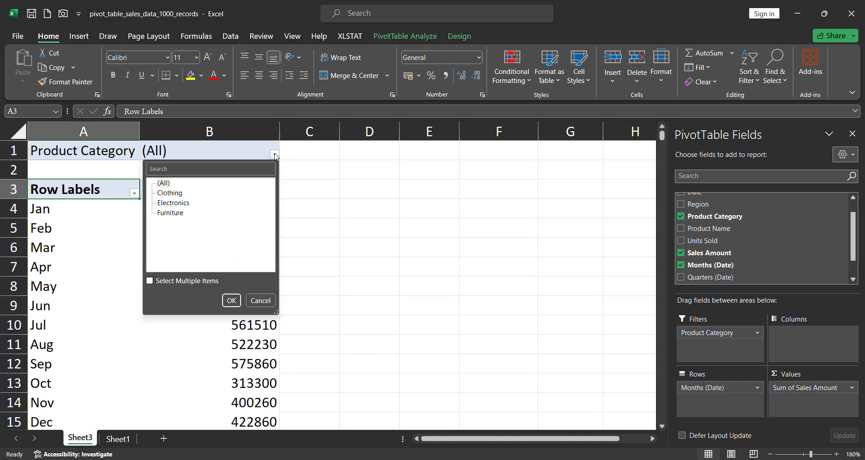
left_click(163, 280)
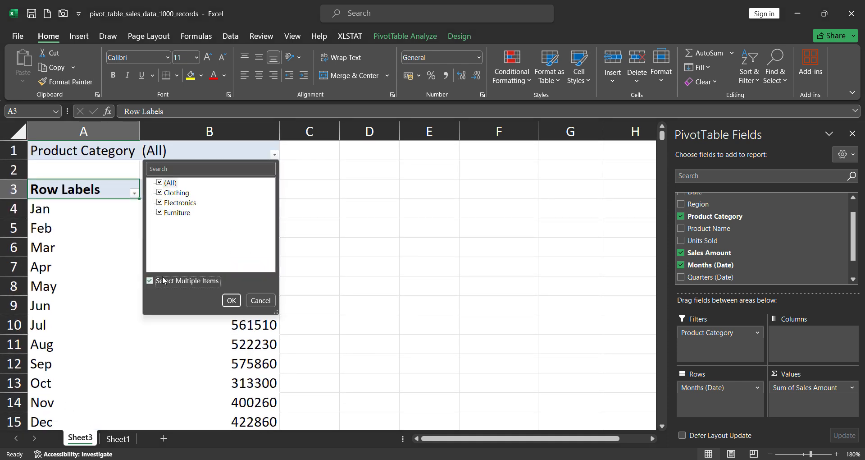
left_click(161, 184)
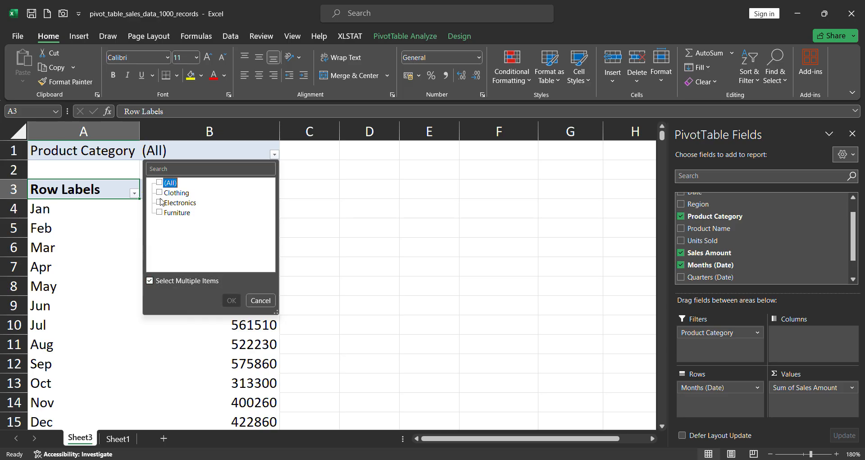
left_click(160, 203)
left_click(237, 301)
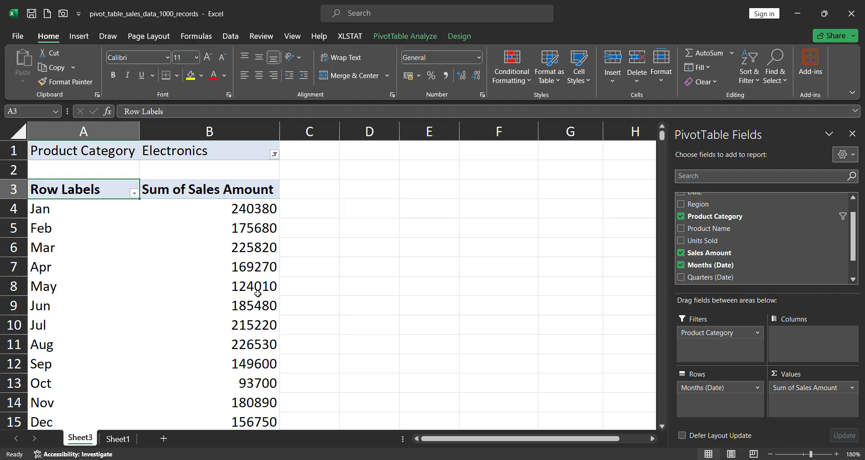
scroll(257, 293, "down", 3)
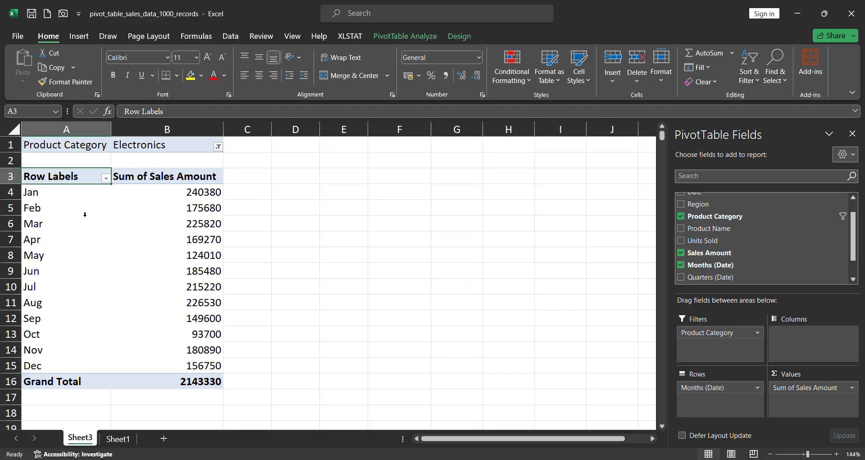
Insert a 2-D line chart with markers from the monthly sales in A3:B15 and place it beside the PivotTable
left_click_drag(59, 178, 207, 366)
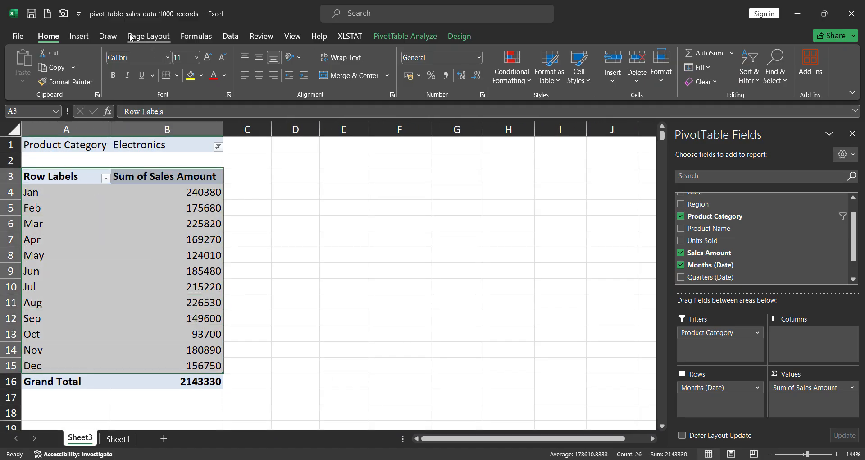
left_click(78, 36)
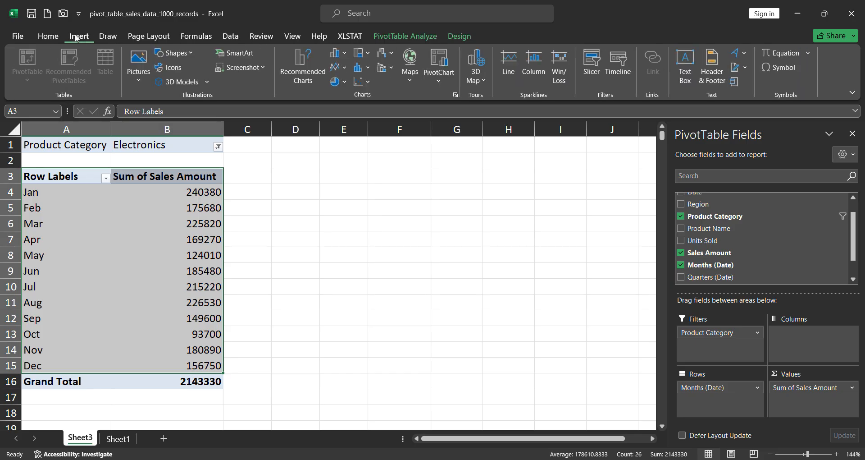
left_click(345, 69)
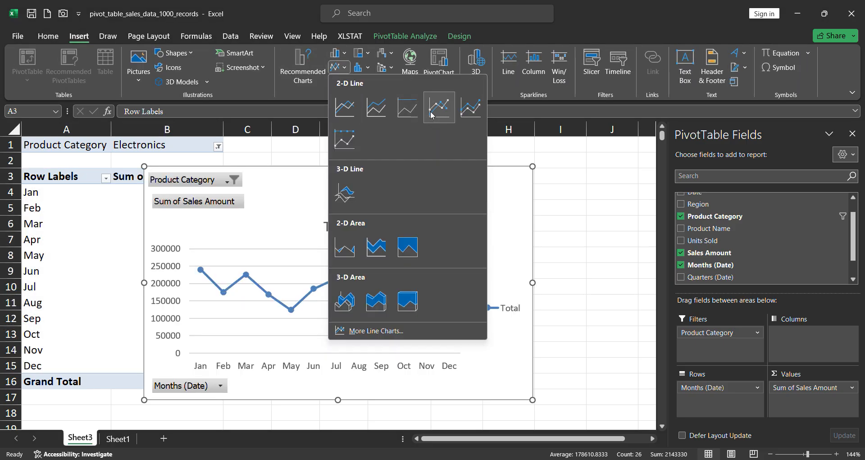
left_click(439, 107)
left_click_drag(375, 195, 462, 189)
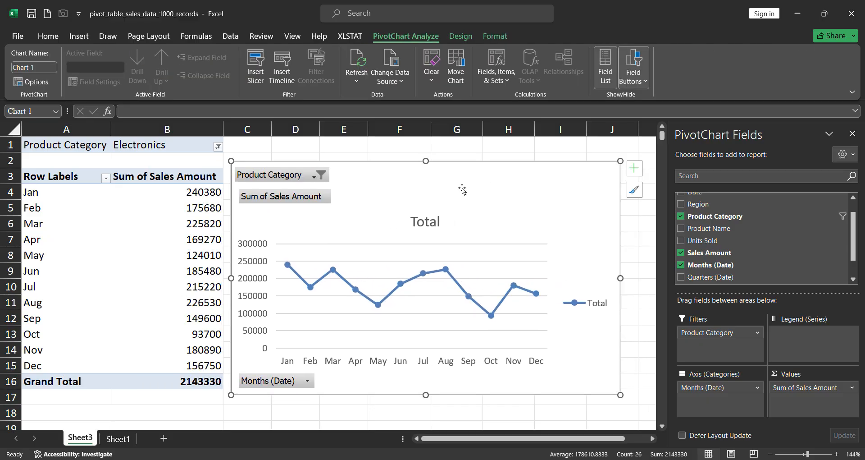
Move the PivotChart farther from the PivotTable and switch its Product Category filter from Electronics to Clothing
left_click(312, 178)
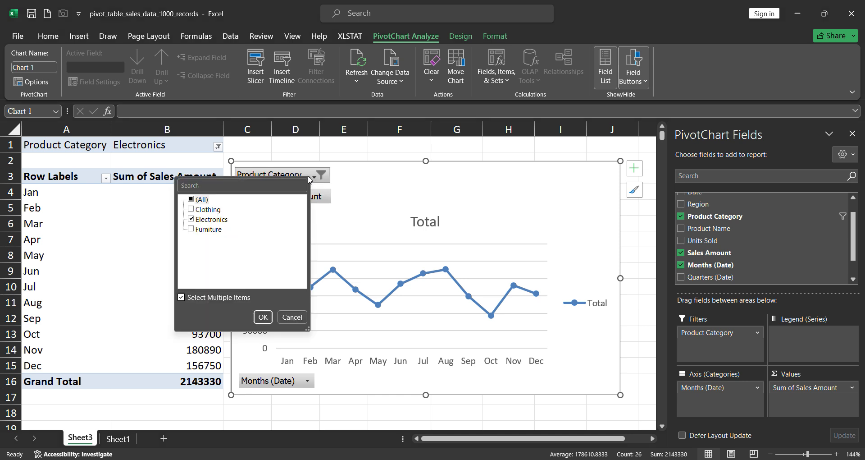
left_click(387, 199)
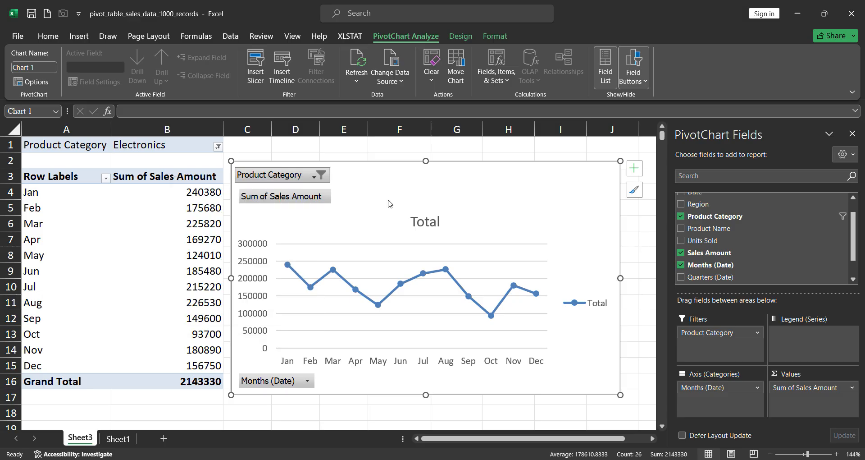
left_click_drag(389, 199, 494, 197)
left_click(412, 174)
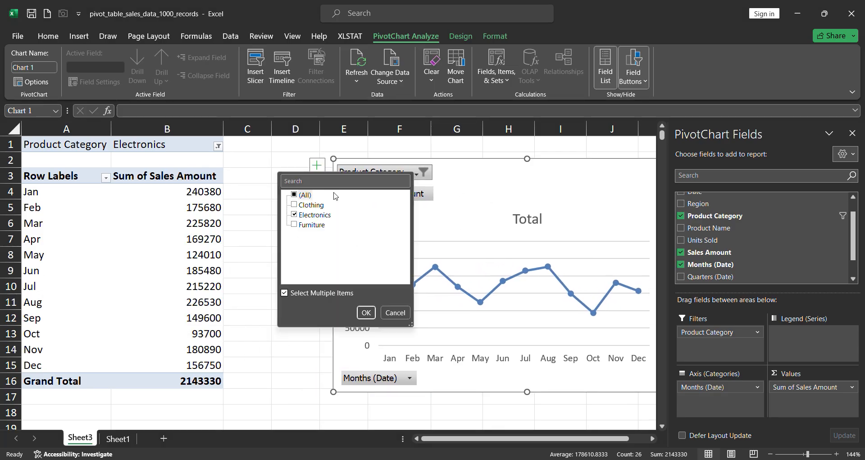
left_click(296, 215)
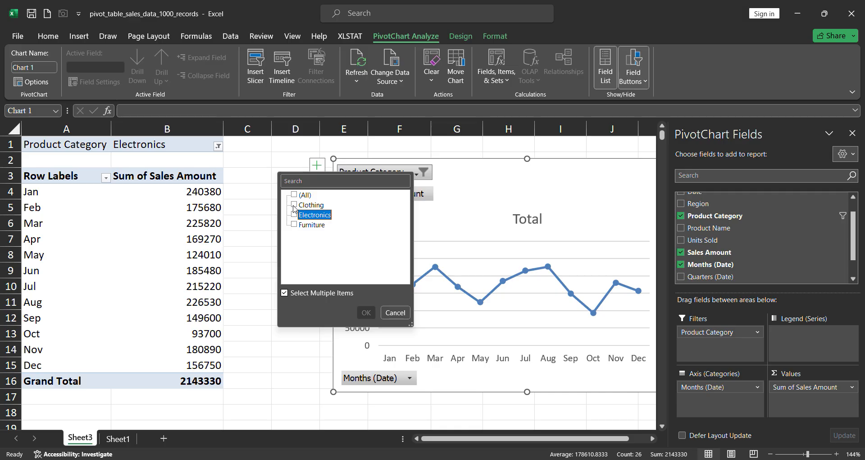
left_click(294, 204)
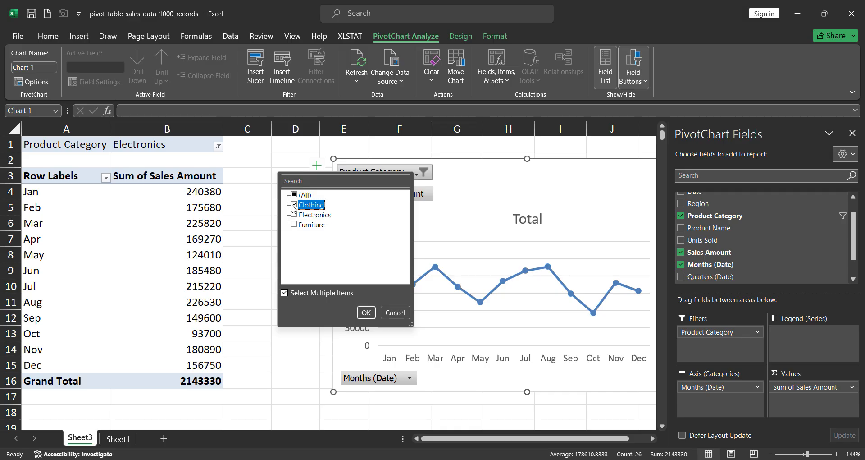
left_click(366, 312)
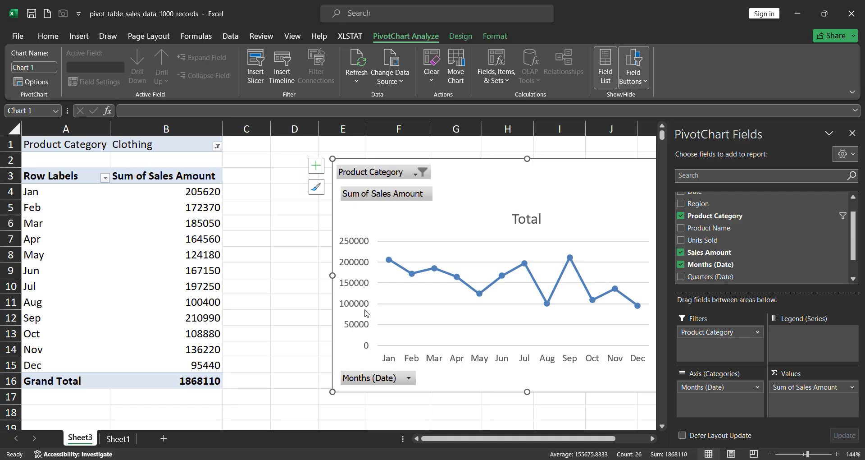
Add Furniture to the PivotChart's Product Category filter alongside Clothing
left_click(415, 177)
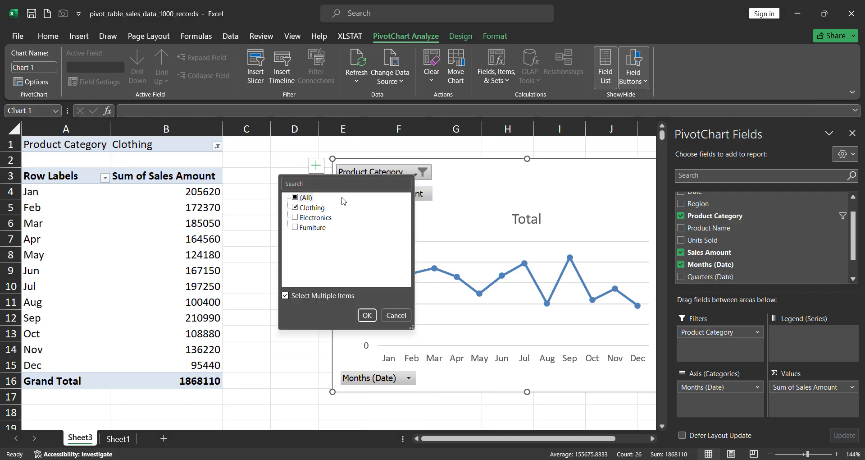
left_click(312, 227)
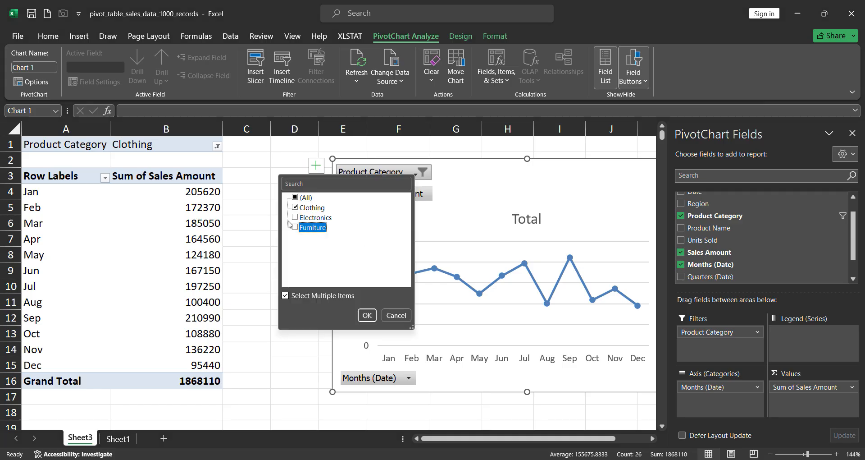
left_click(300, 228)
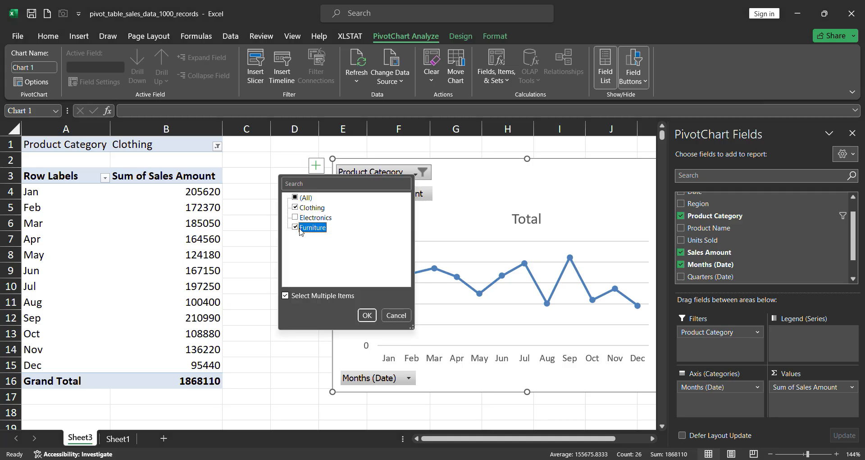
left_click(367, 315)
Set the PivotChart's Product Category filter back to Electronics only, deselecting Clothing and Furniture
left_click(416, 175)
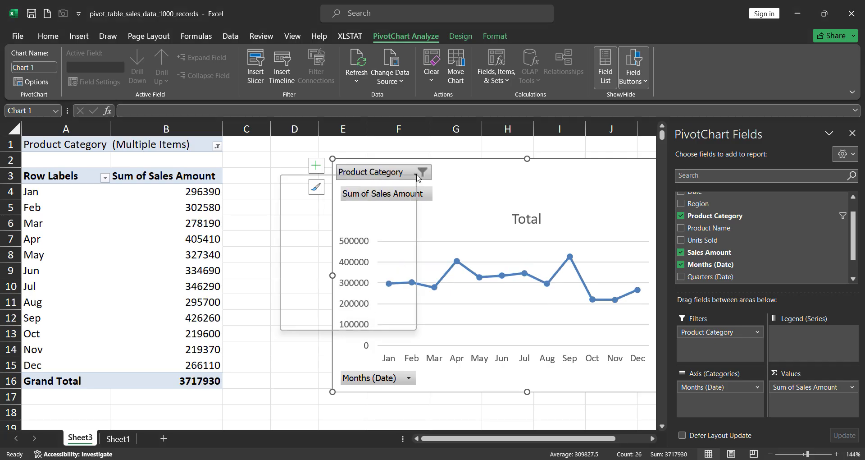
left_click(314, 210)
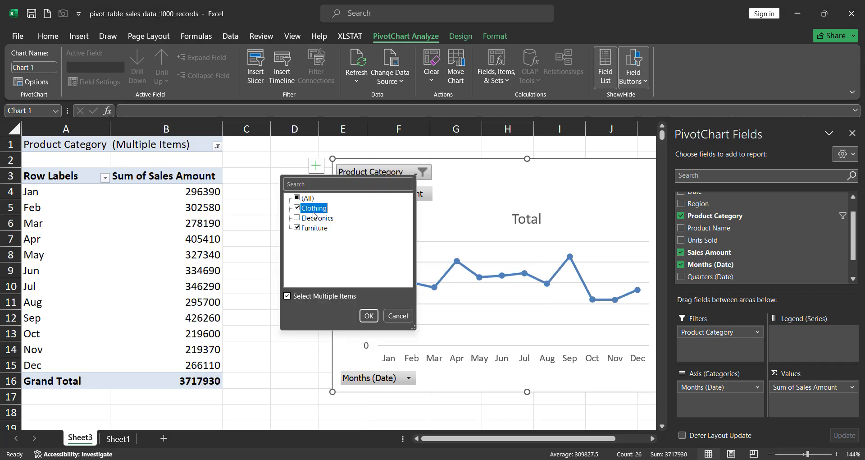
left_click(297, 207)
left_click(297, 227)
left_click(296, 218)
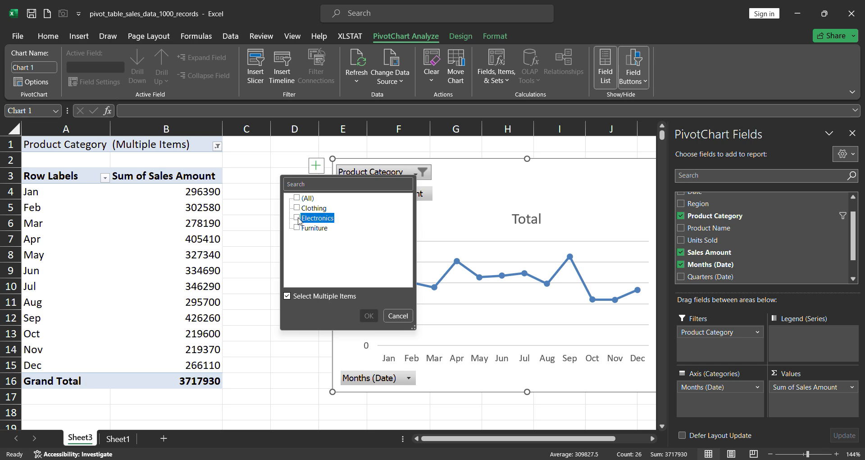
left_click(368, 315)
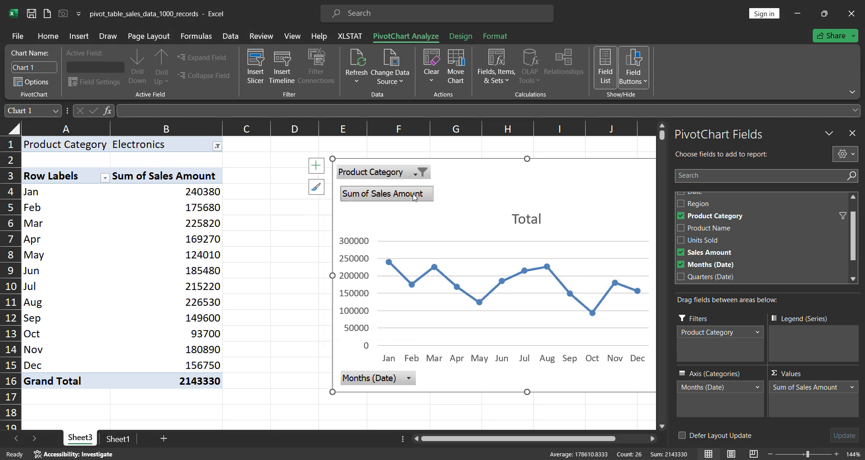
Move the PivotChart closer to the PivotTable and review the month choices in its Months (Date) filter
left_click_drag(495, 171, 444, 161)
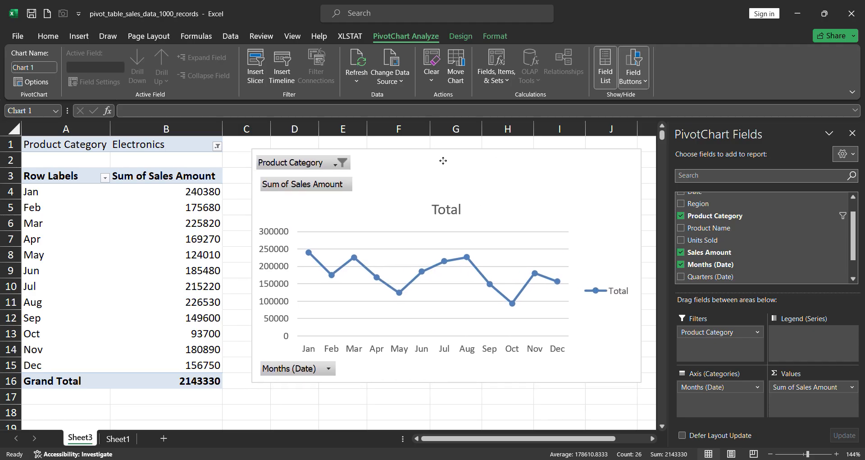
left_click(325, 369)
scroll(242, 276, "down", 2)
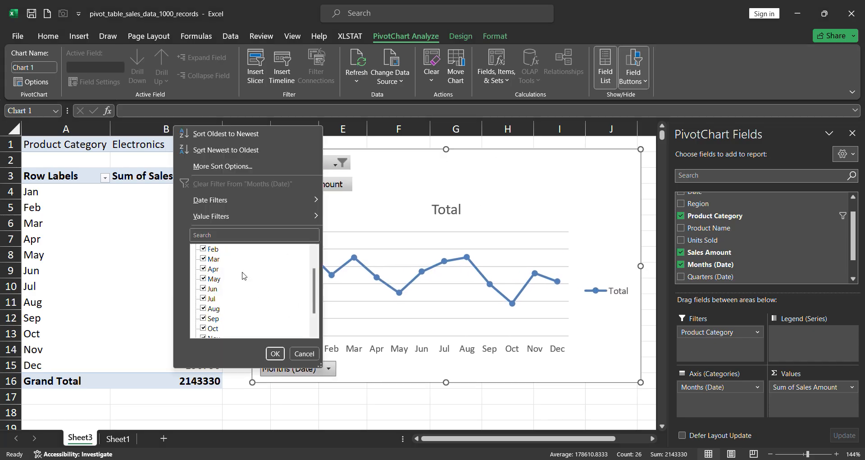
scroll(242, 276, "up", 2)
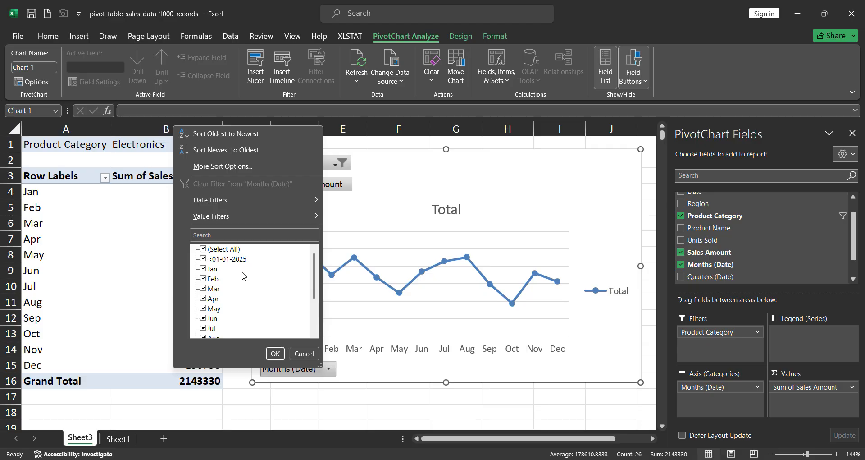
scroll(242, 276, "down", 2)
left_click(477, 372)
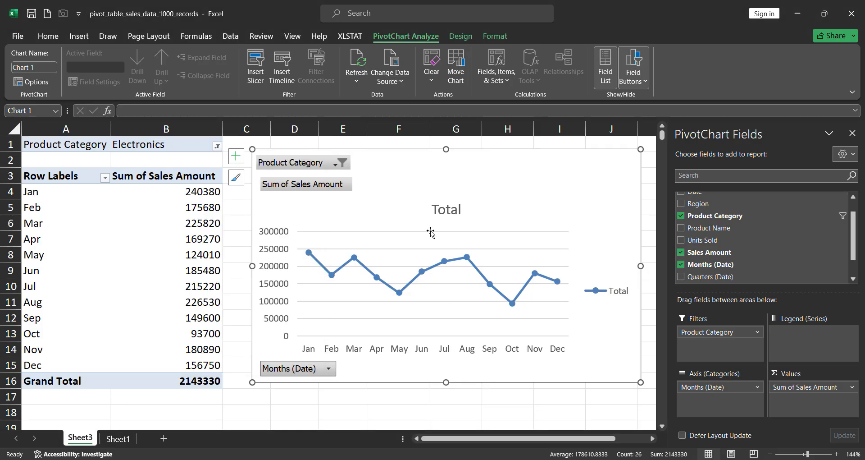
left_click_drag(444, 172, 460, 169)
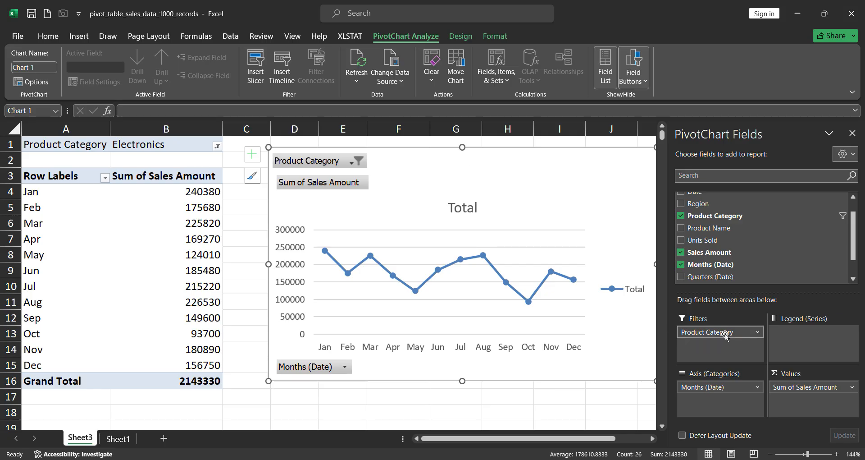
Remove Product Category, Months (Date) and Sum of Sales Amount from the report, and delete the emptied PivotChart
left_click_drag(728, 333, 745, 251)
left_click_drag(714, 386, 721, 259)
left_click_drag(800, 384, 742, 249)
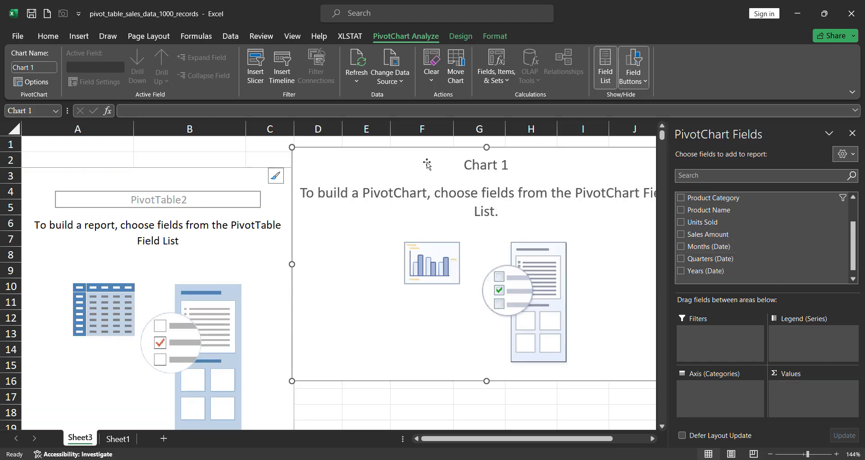
key("Delete")
left_click(281, 242)
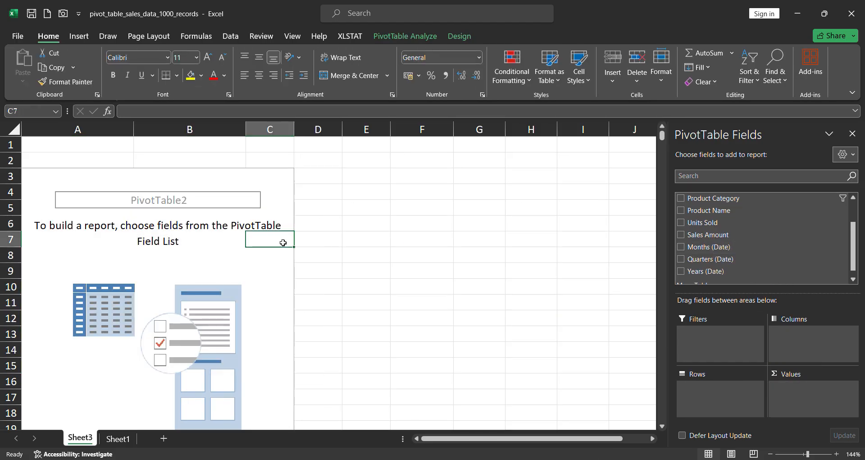
Check the North and South comparison question on Sheet1 and add Sales Amount to the values of the Sheet3 PivotTable
left_click(118, 439)
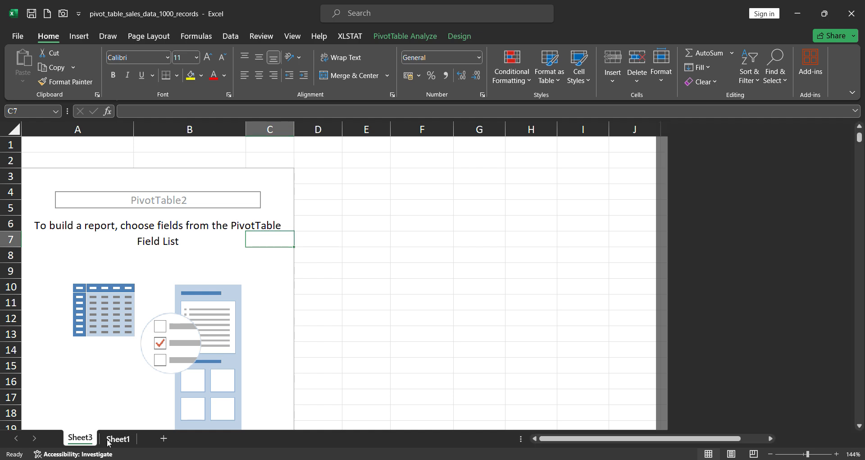
scroll(441, 315, "down", 1)
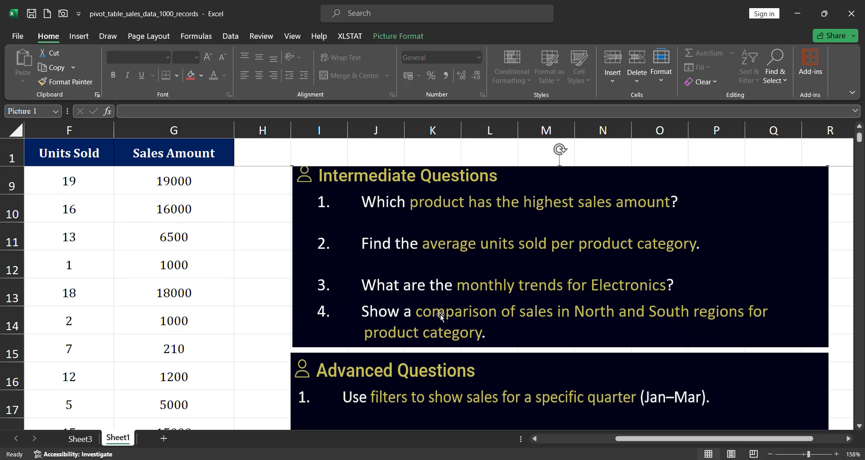
left_click(84, 440)
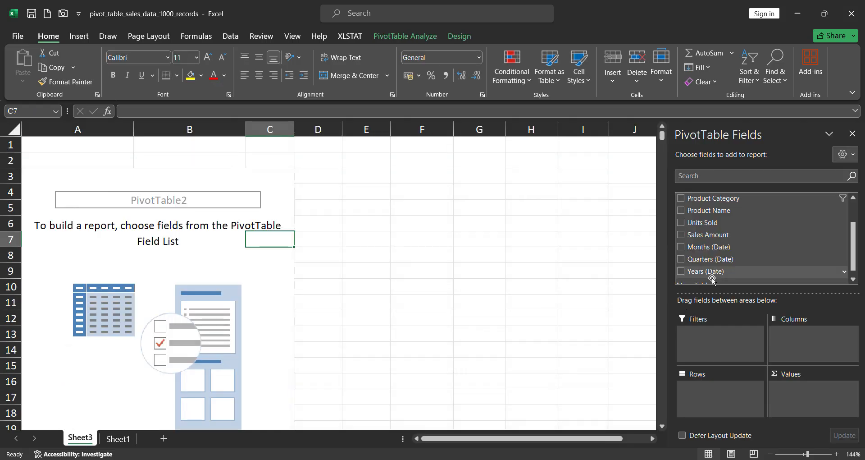
scroll(711, 279, "down", 1)
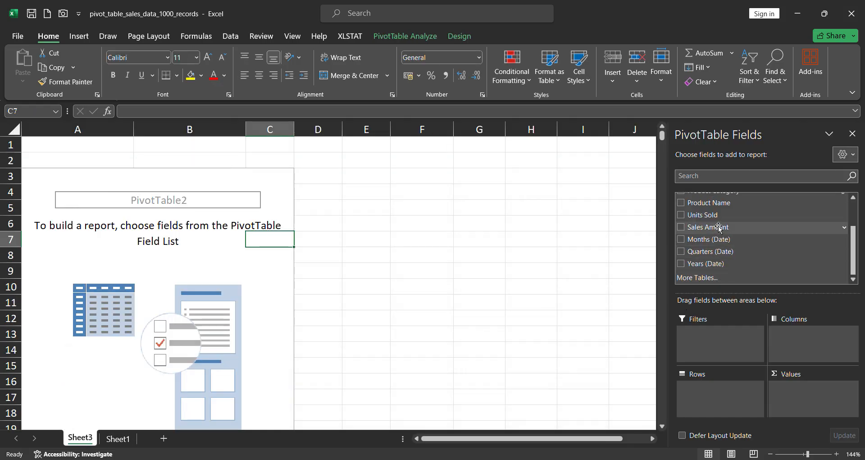
left_click_drag(718, 227, 819, 397)
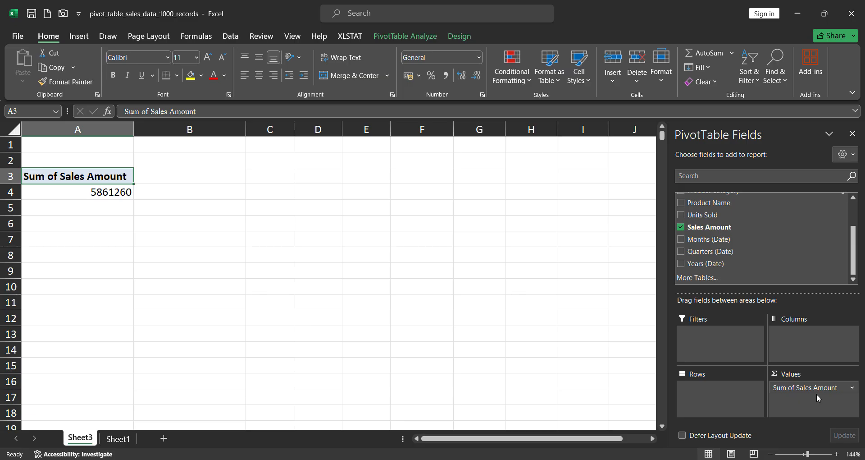
Add Product Category to the PivotTable rows and select all categories in its filter
left_click(115, 439)
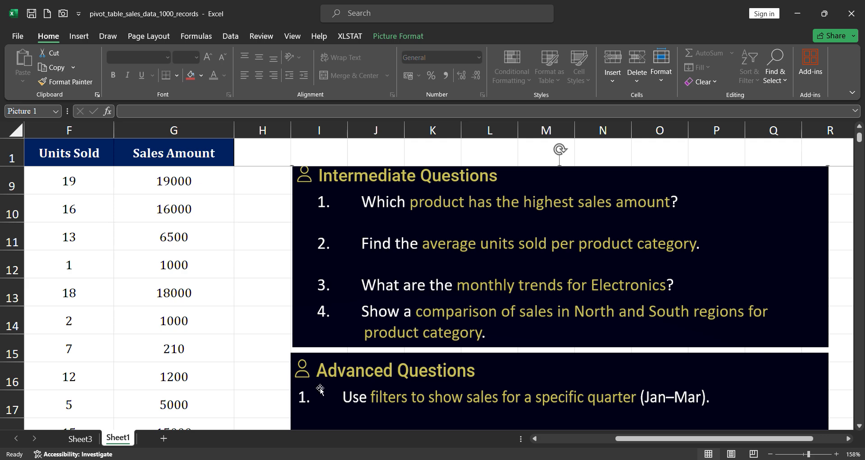
left_click(80, 438)
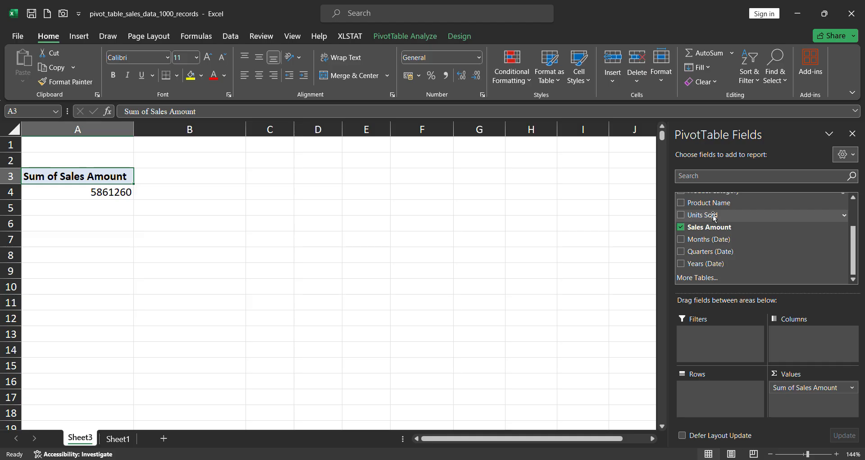
scroll(716, 226, "up", 3)
left_click_drag(719, 240, 712, 403)
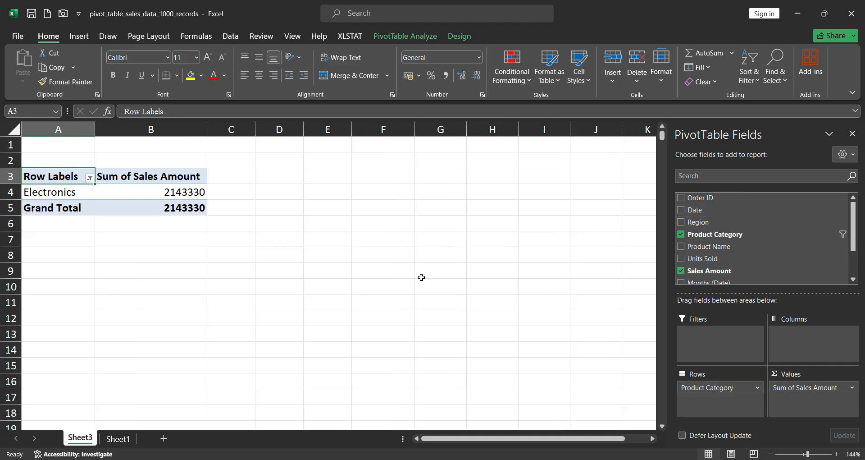
left_click(90, 179)
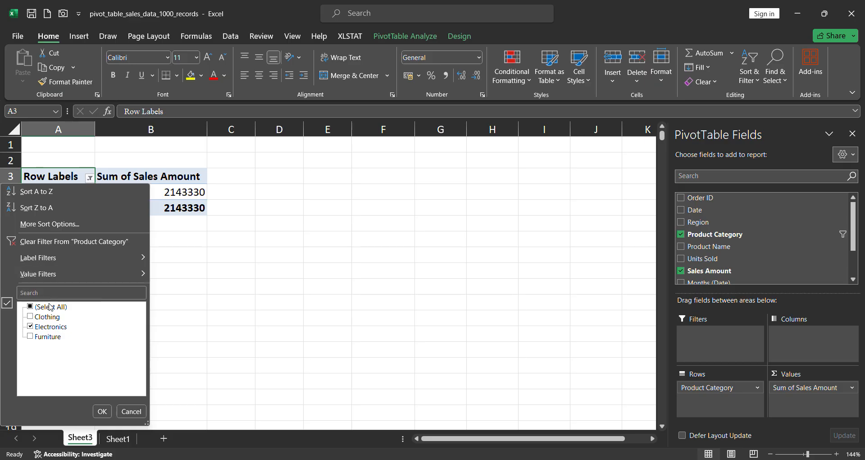
left_click(30, 306)
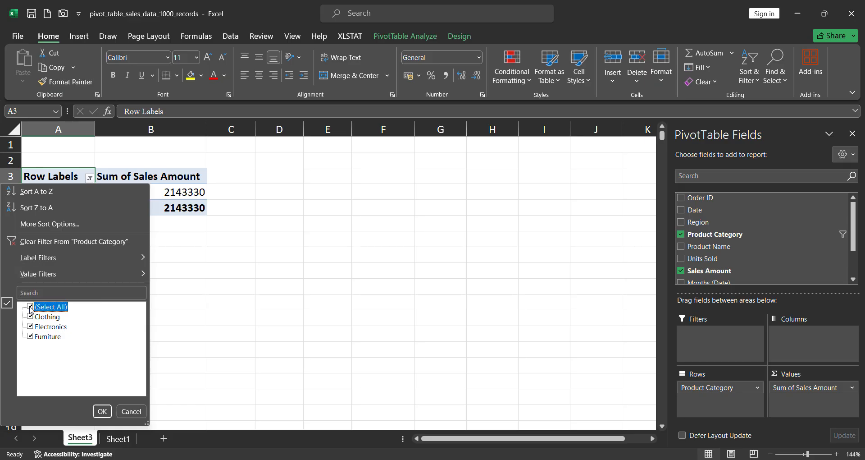
left_click(101, 410)
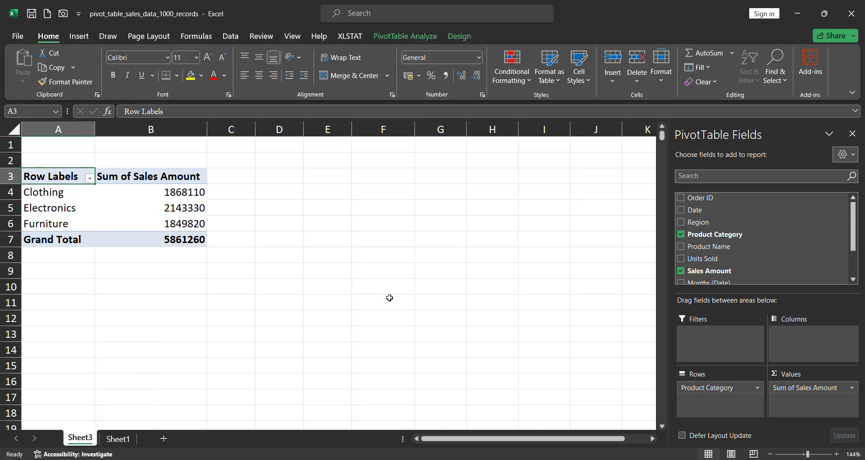
Add Region to the PivotTable columns and filter it to North and South by deselecting East and West
left_click(117, 439)
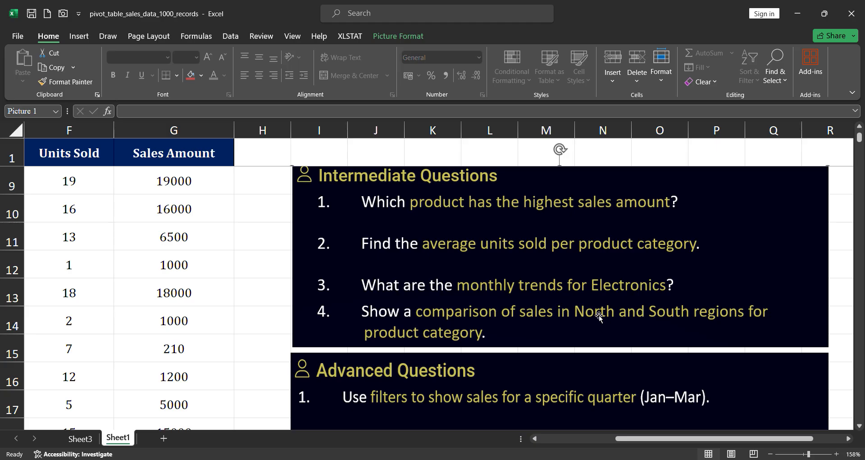
left_click(88, 438)
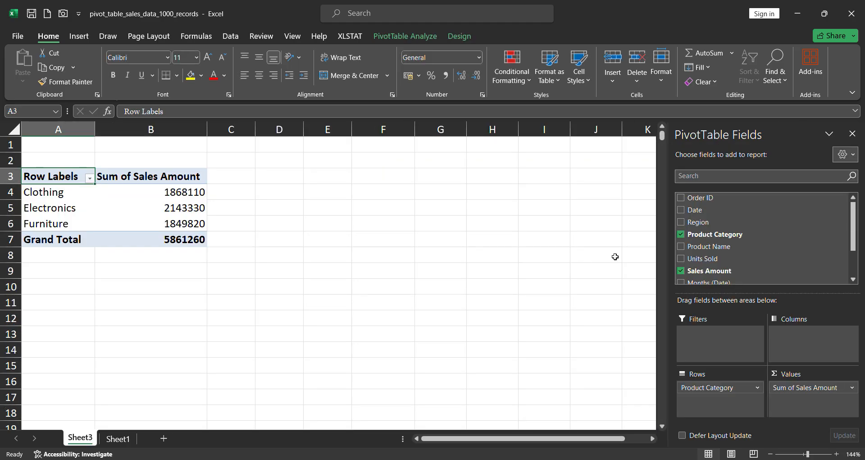
left_click_drag(700, 222, 810, 350)
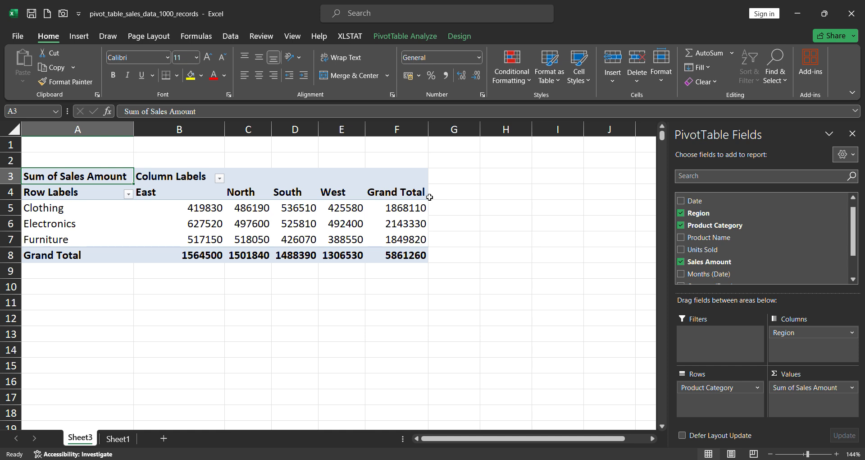
left_click(219, 177)
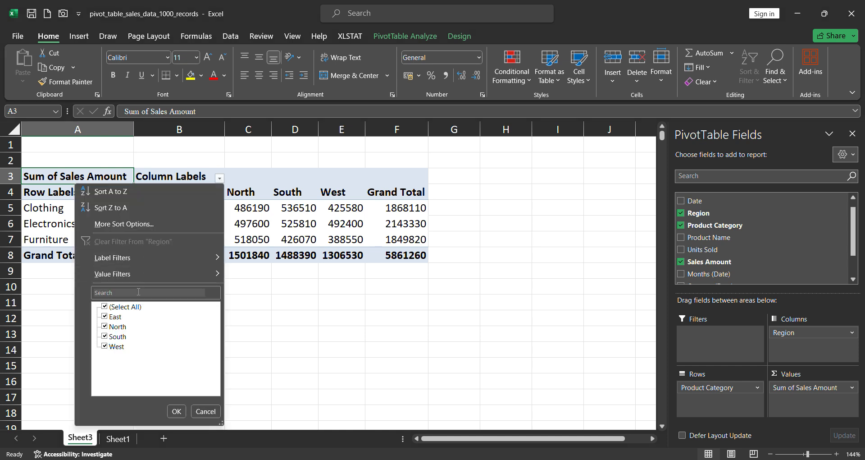
left_click(104, 317)
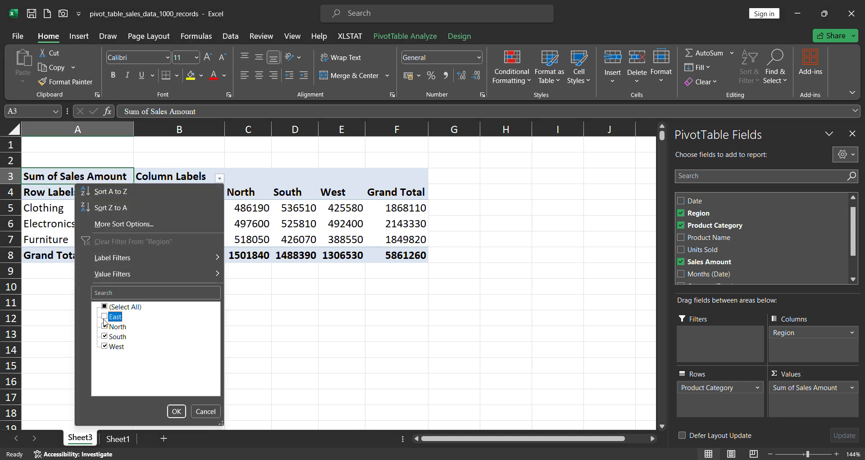
left_click(104, 346)
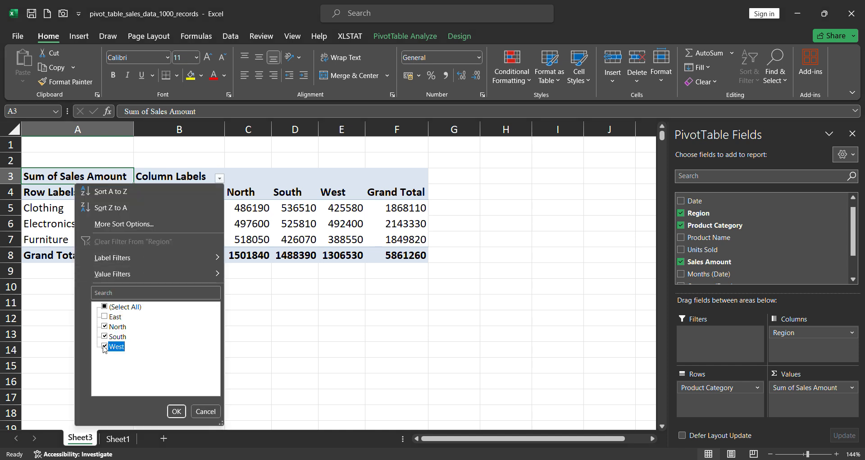
left_click(177, 411)
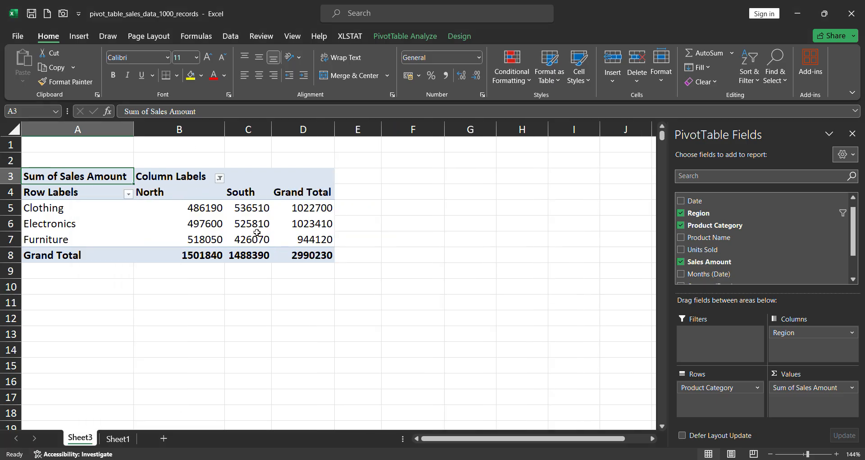
Insert a 2-D clustered column PivotChart from the category sales by region and move it so it covers less of the PivotTable
mouse_move(256, 251)
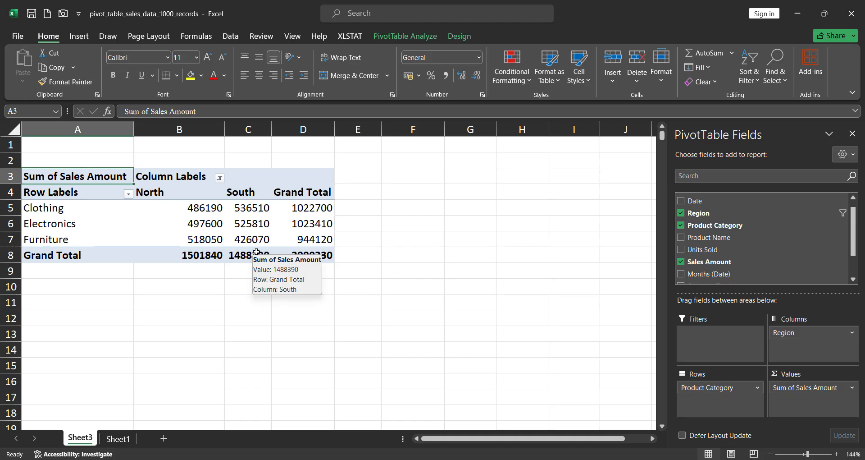
left_click_drag(54, 193, 250, 234)
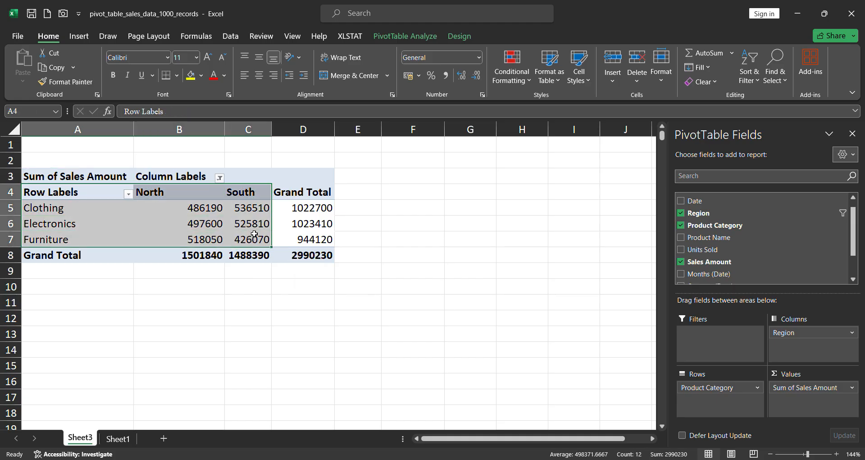
left_click(88, 37)
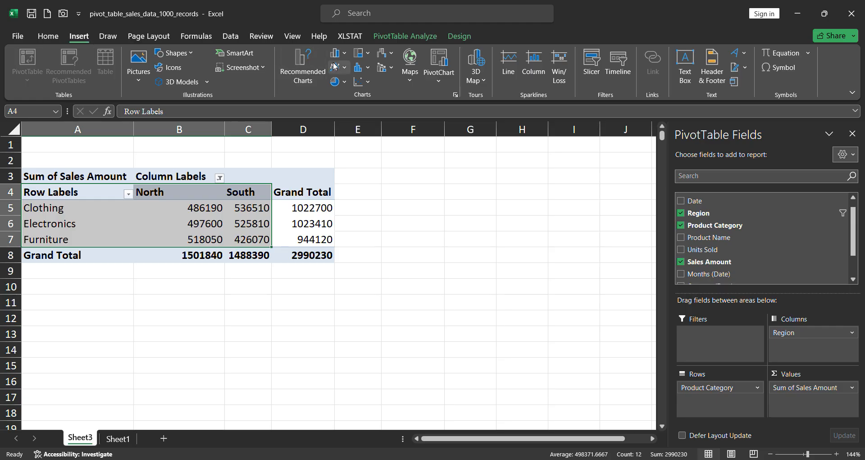
left_click(344, 54)
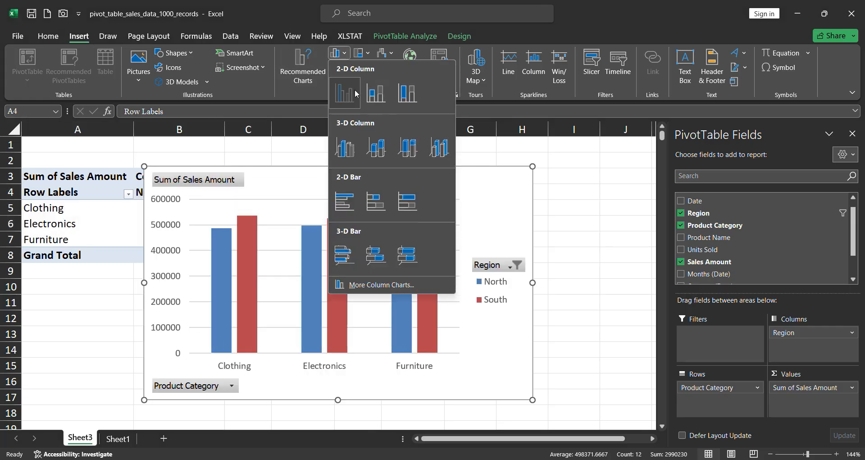
left_click(355, 91)
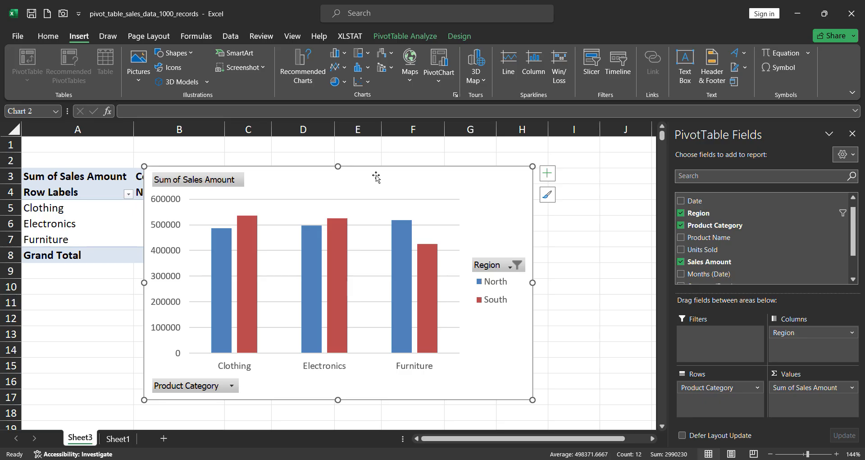
left_click_drag(376, 176, 440, 158)
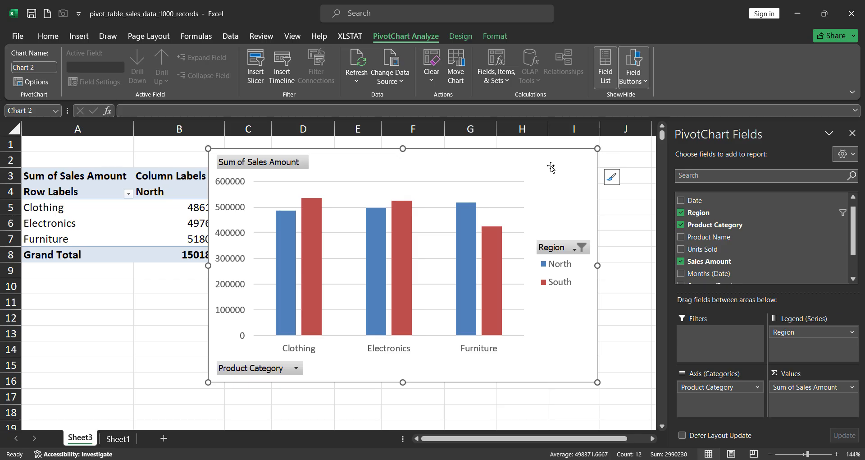
Delete the PivotChart and remove Region, Product Category and Sum of Sales Amount from the PivotTable
key("Delete")
left_click_drag(807, 332, 744, 259)
left_click_drag(727, 387, 725, 257)
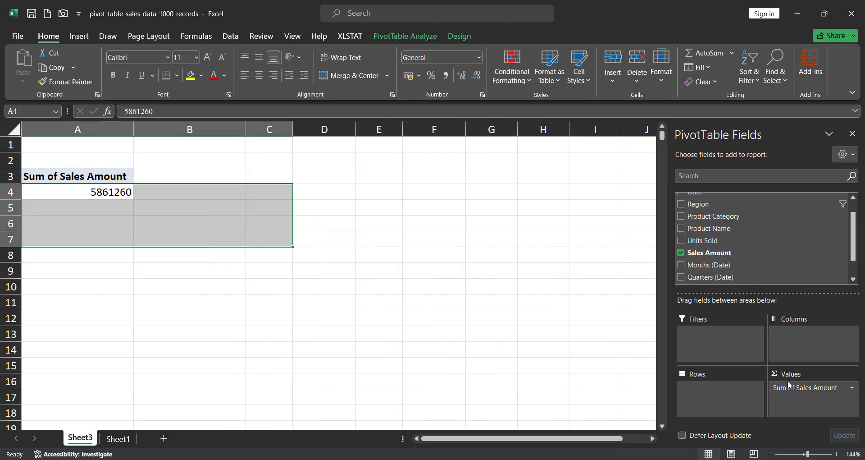
left_click_drag(782, 387, 750, 243)
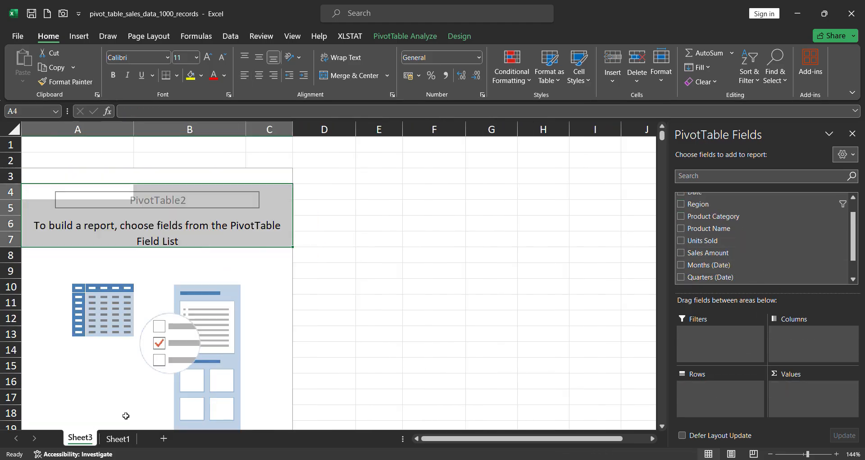
Check the Advanced Questions on Sheet1, then build the Sheet3 PivotTable with Sales Amount as values and Quarters (Date) as rows
left_click(118, 438)
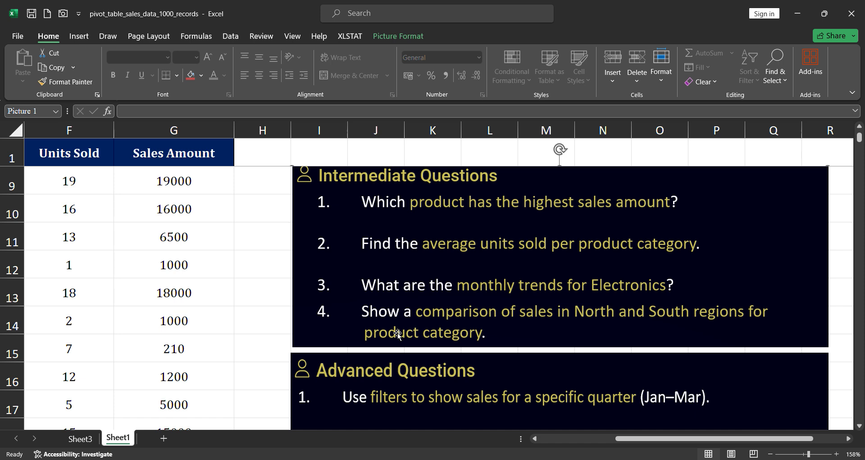
scroll(397, 334, "down", 2)
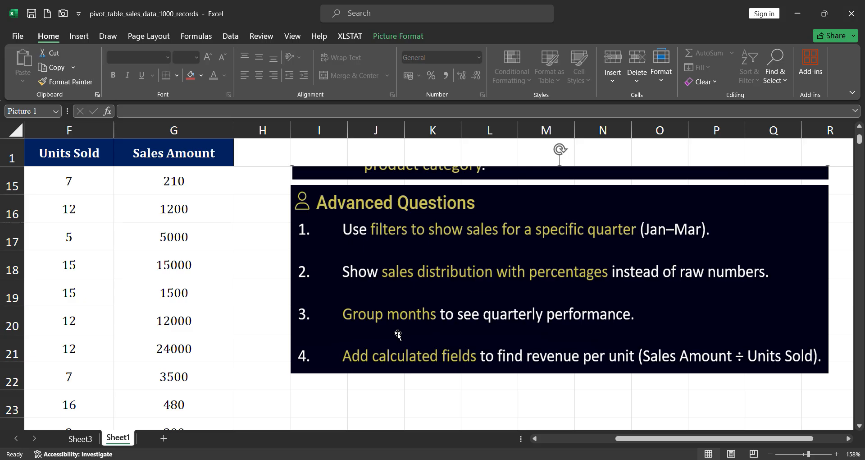
left_click(87, 436)
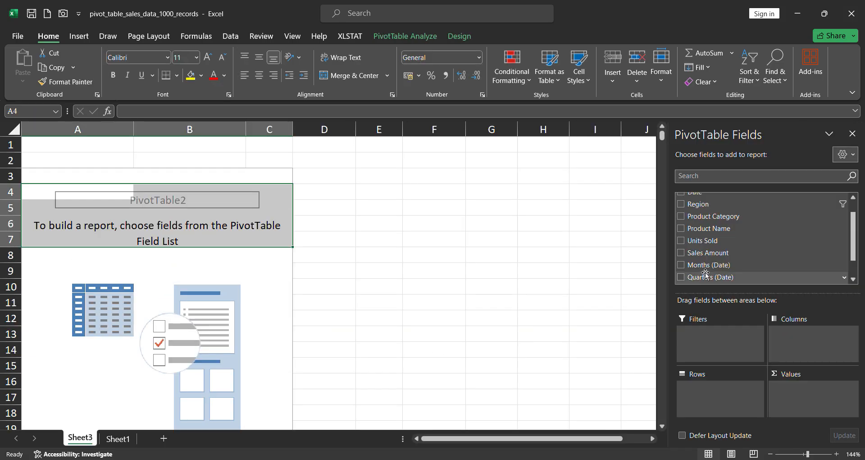
left_click_drag(721, 254, 806, 402)
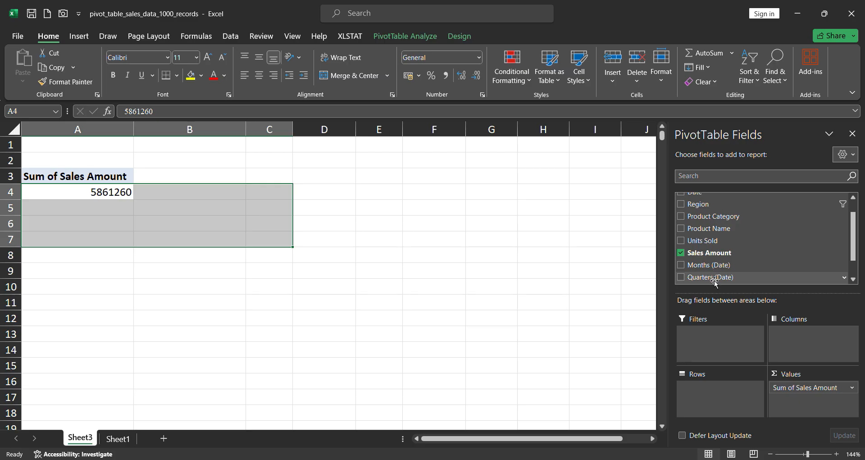
left_click_drag(714, 277, 706, 404)
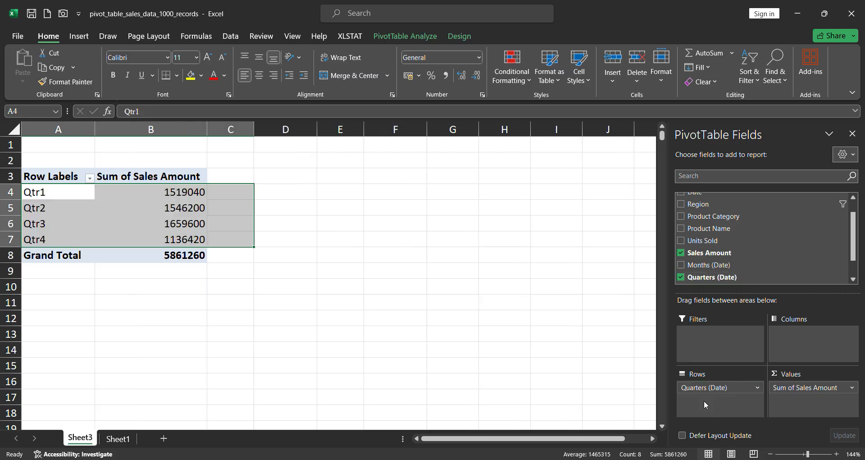
Filter the PivotTable's Quarters (Date) rows to show only Qtr3
left_click(187, 192)
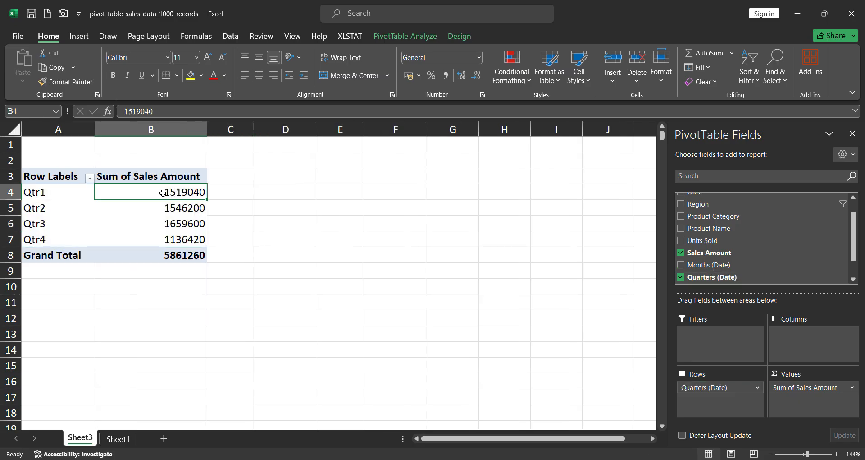
left_click(90, 178)
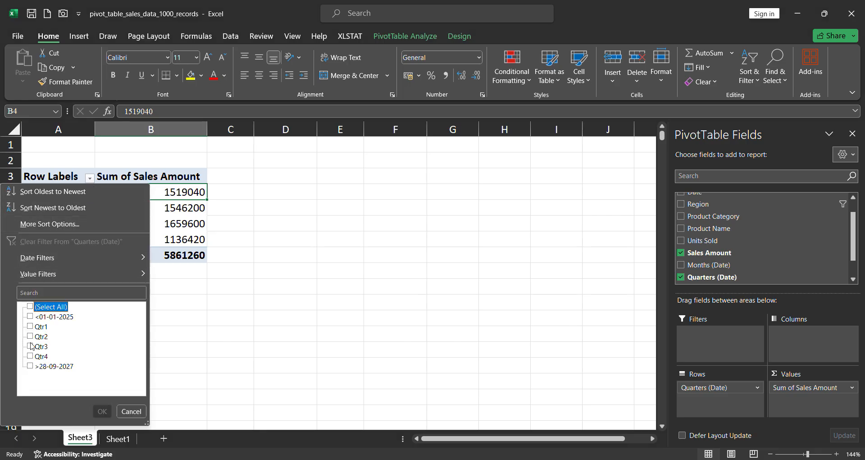
left_click(100, 411)
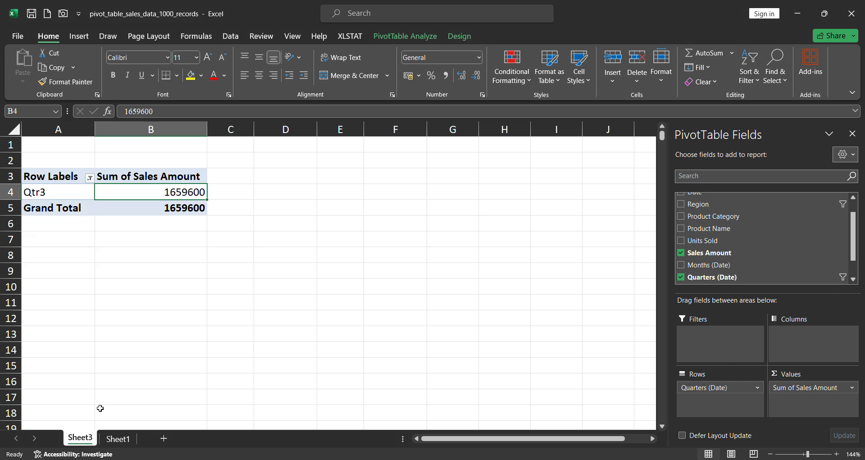
Change the PivotTable's Quarters (Date) filter to show only Qtr2
left_click(90, 177)
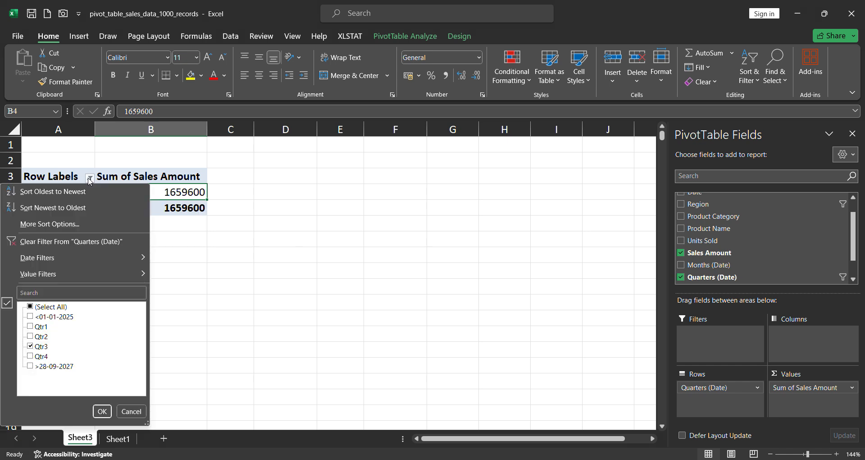
left_click(30, 346)
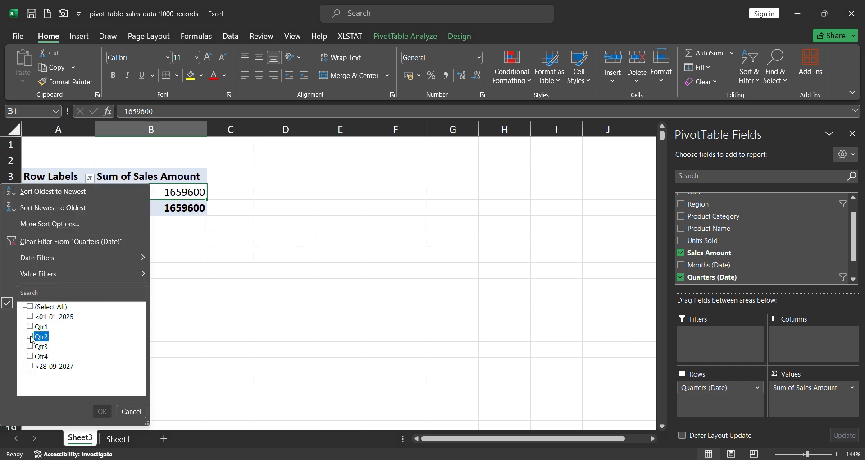
left_click(30, 336)
left_click(102, 411)
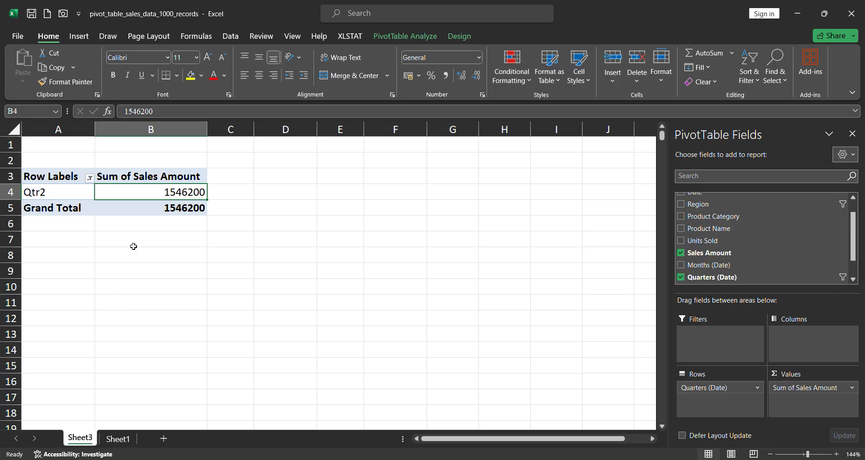
Show all quarters again, then remove Sum of Sales Amount and Quarters (Date) from the PivotTable
left_click(89, 178)
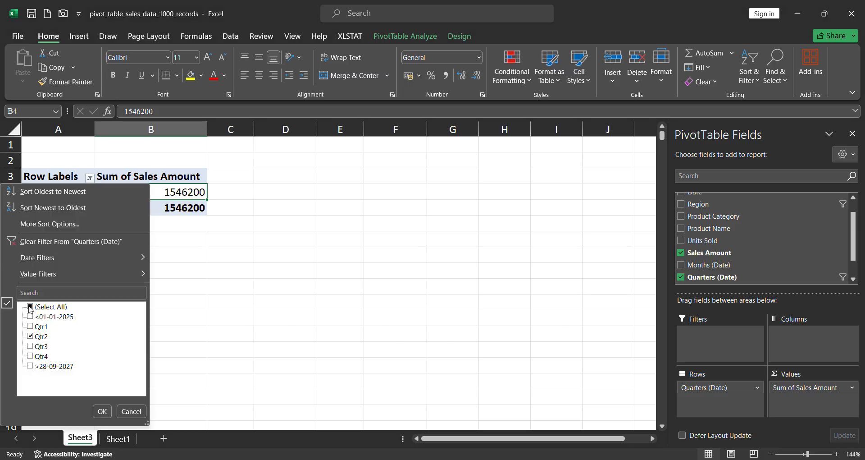
left_click(30, 307)
left_click(102, 411)
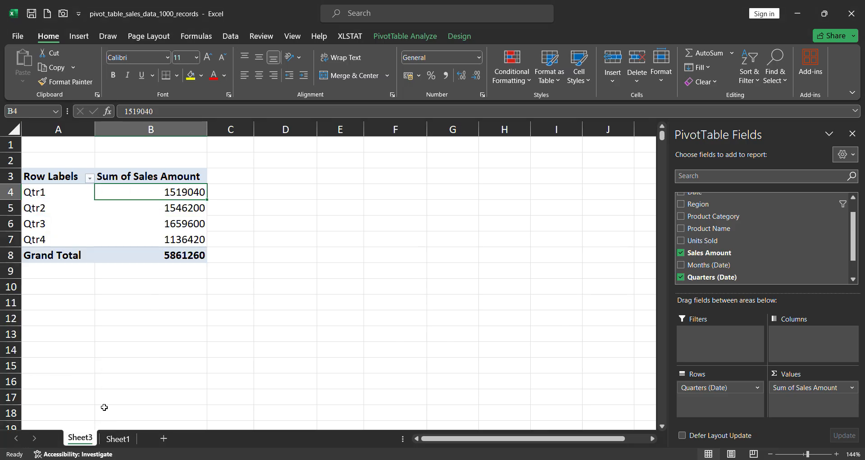
left_click_drag(786, 387, 735, 243)
left_click_drag(712, 389, 737, 245)
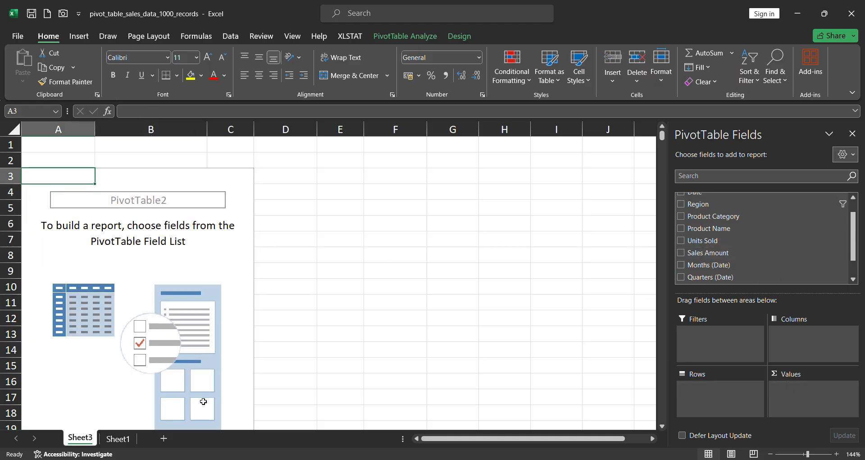
Check the Advanced Questions on Sheet1, then build the Sheet3 PivotTable with Sales Amount as values and Region as rows
left_click(126, 439)
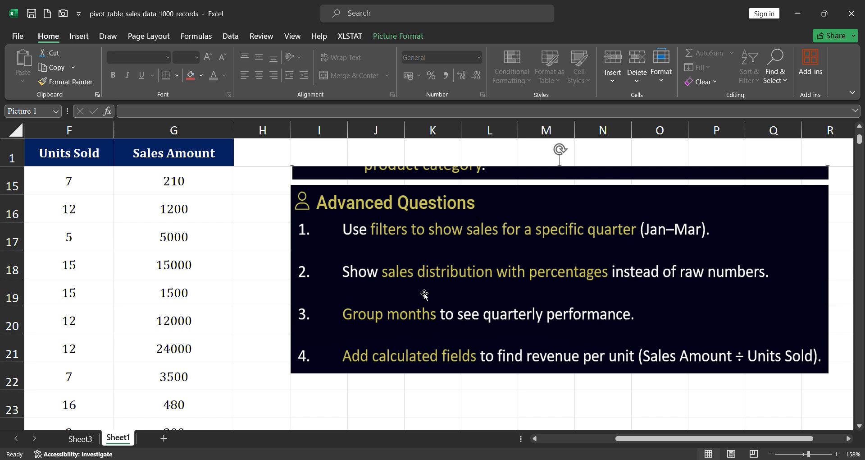
left_click(80, 438)
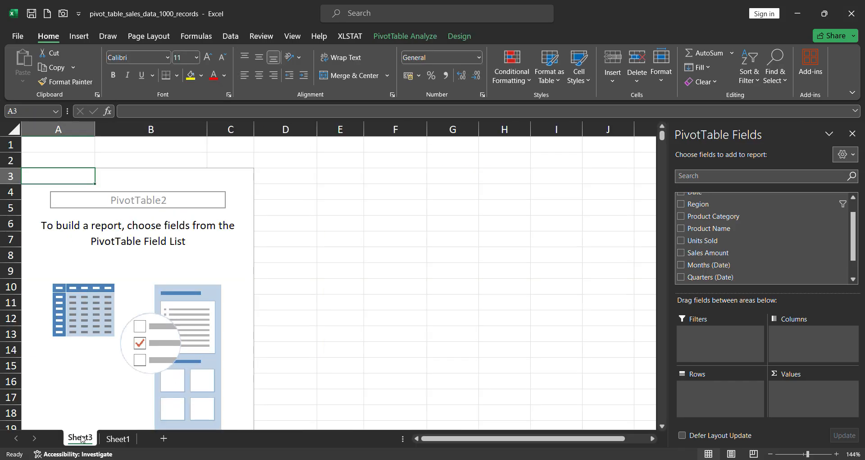
left_click_drag(702, 252, 814, 397)
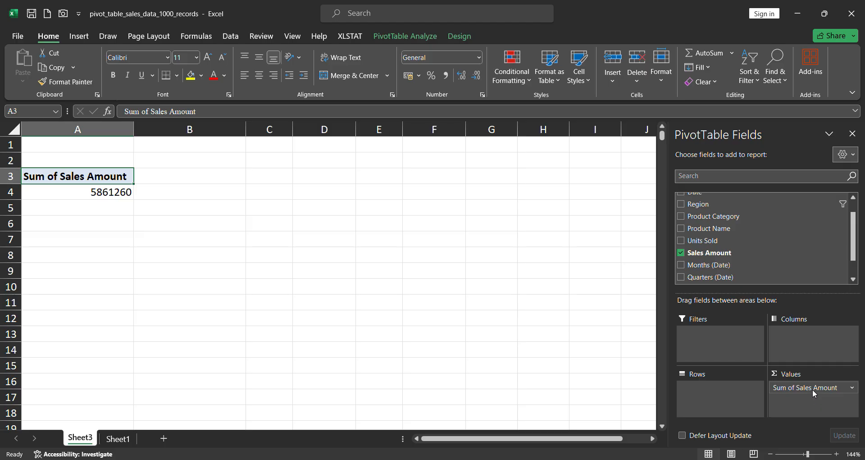
left_click_drag(732, 204, 724, 410)
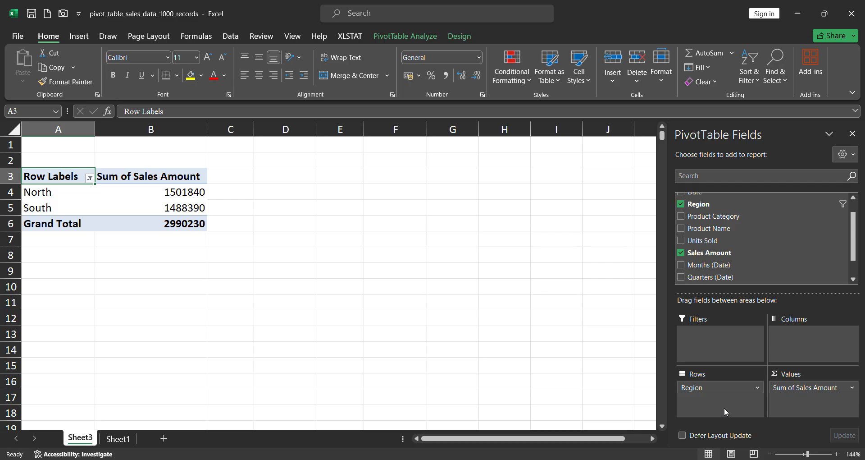
Clear the Region filter so all regions are included, and look over the region labels and their sales amounts
left_click(89, 177)
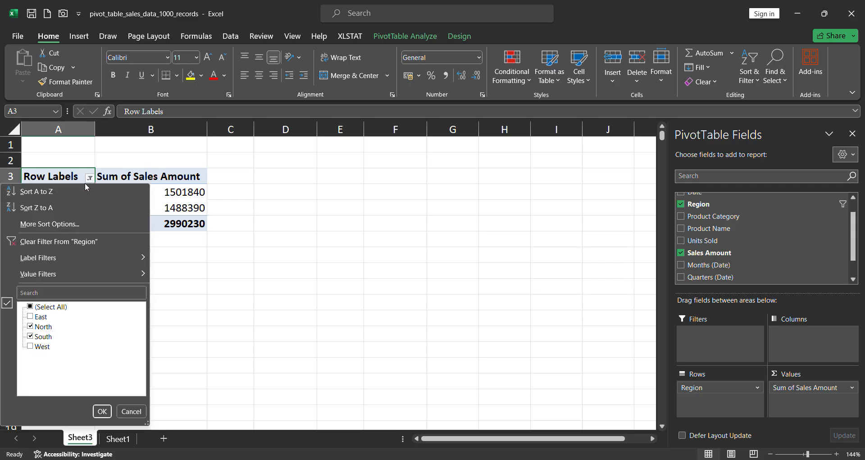
left_click(30, 306)
left_click(101, 410)
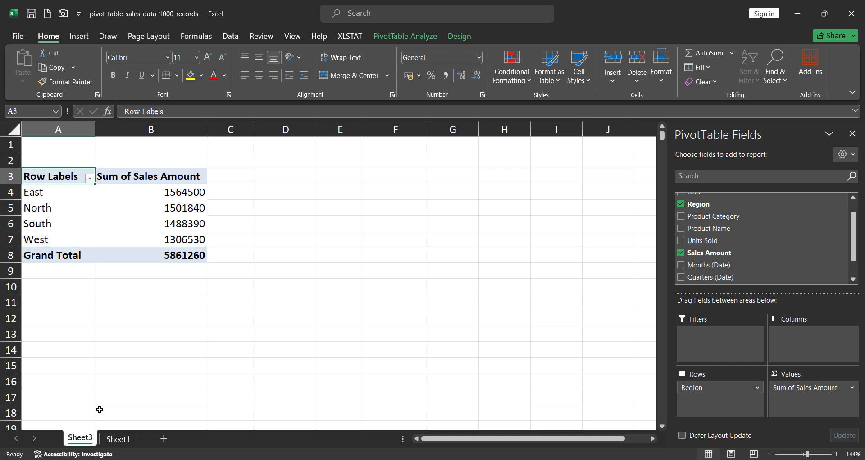
left_click_drag(170, 198, 164, 238)
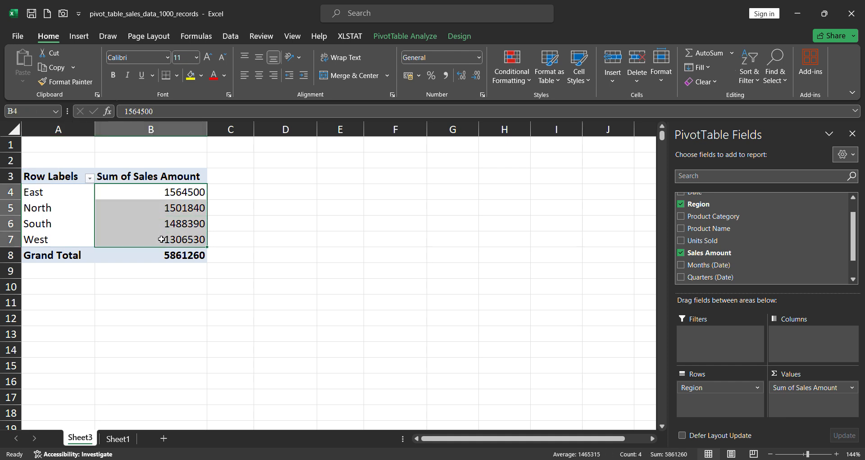
left_click_drag(70, 195, 70, 232)
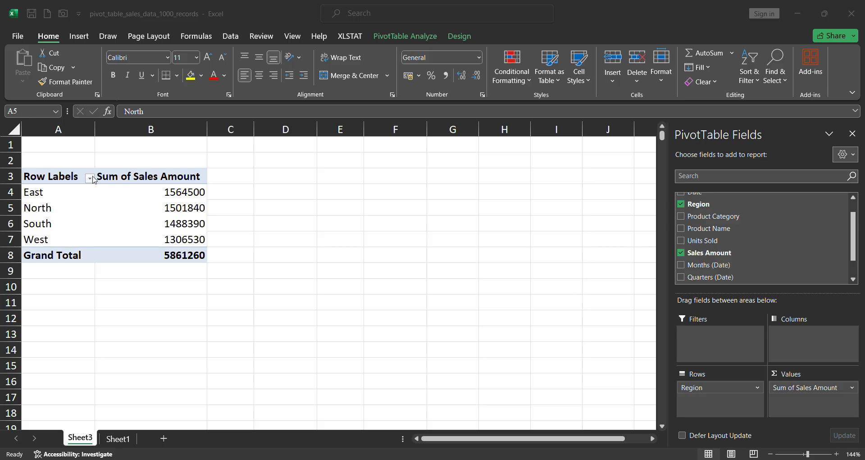
left_click(91, 178)
left_click(91, 178)
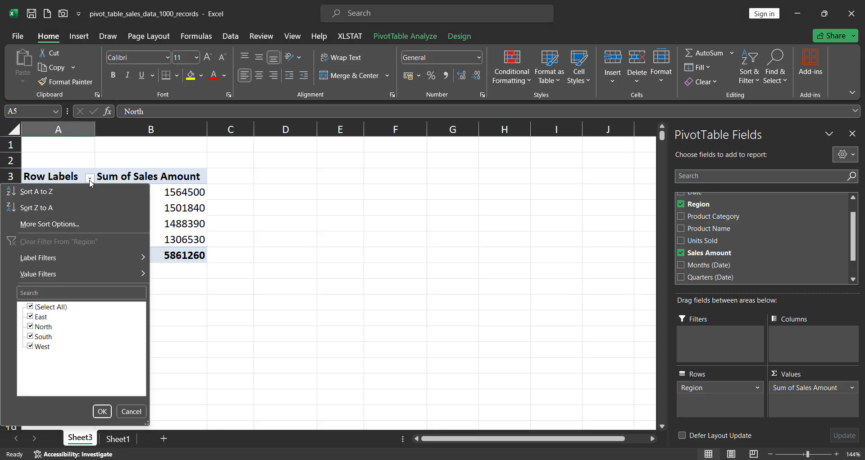
left_click(91, 229)
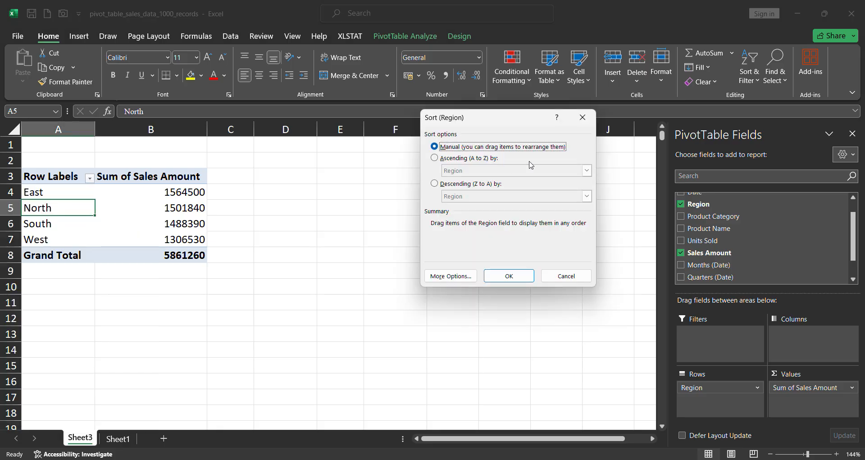
left_click(583, 118)
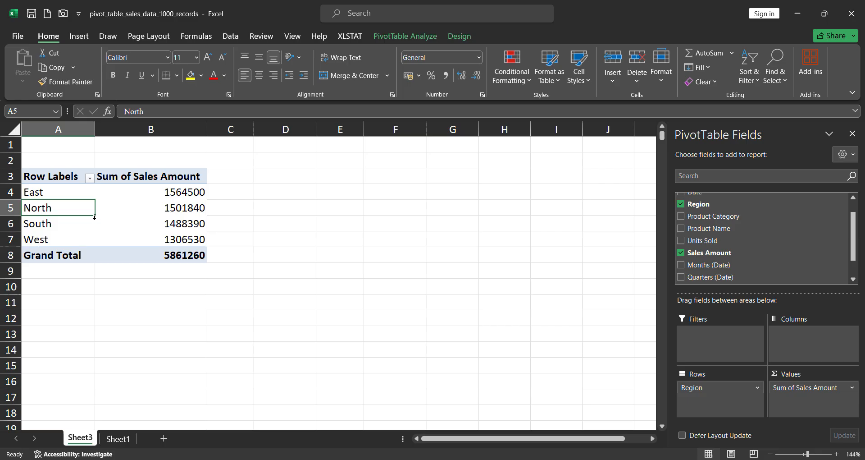
right_click(63, 212)
left_click(116, 416)
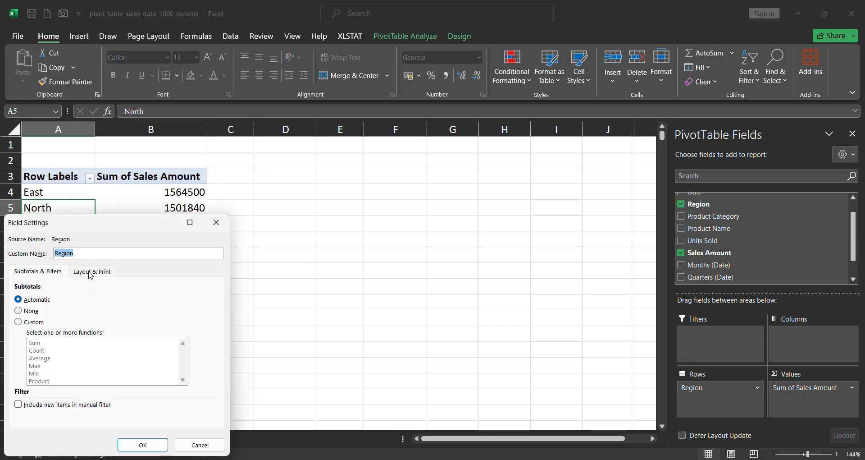
left_click_drag(118, 223, 258, 142)
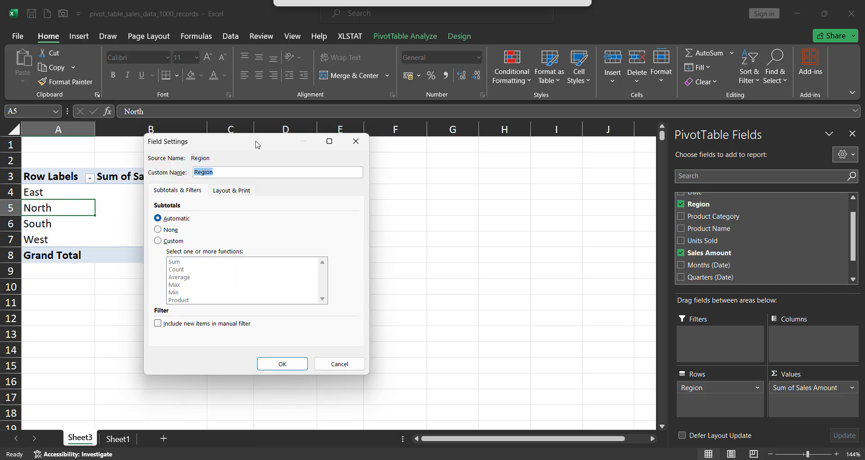
left_click(228, 193)
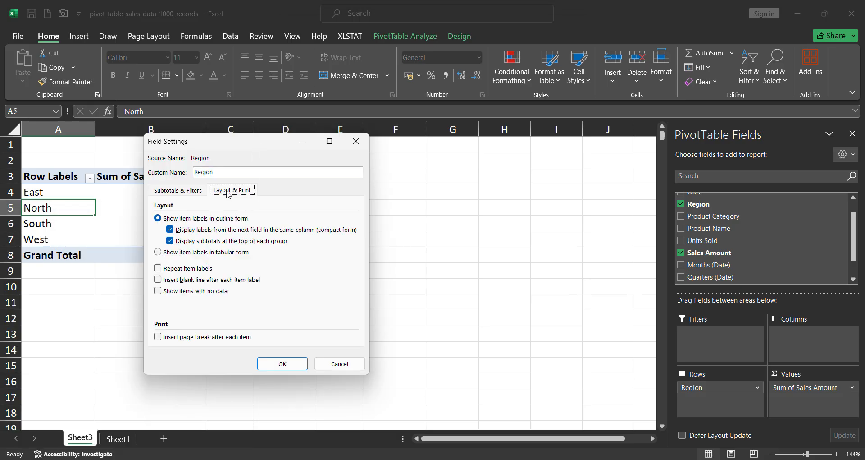
left_click(185, 191)
left_click(371, 16)
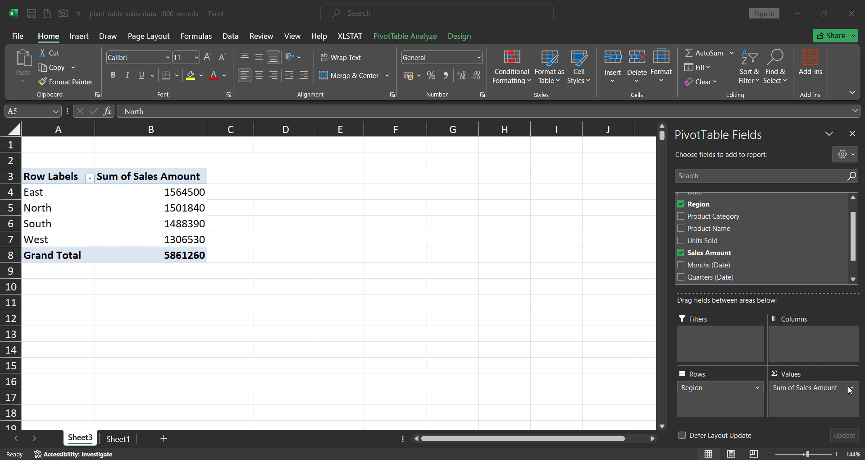
Show the Sum of Sales Amount values as % of Grand Total
left_click(852, 388)
left_click(851, 390)
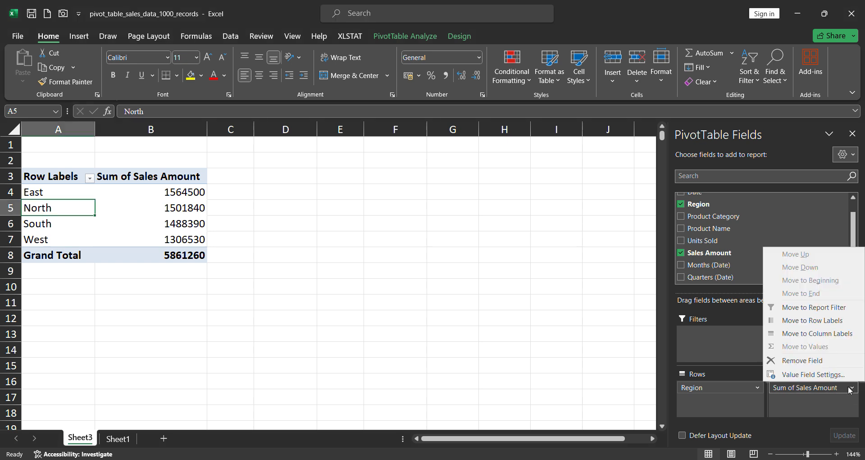
left_click(814, 374)
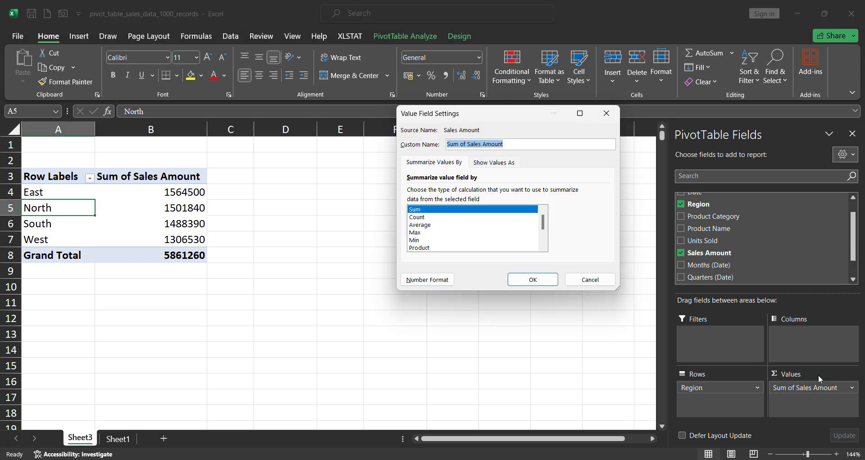
left_click(489, 168)
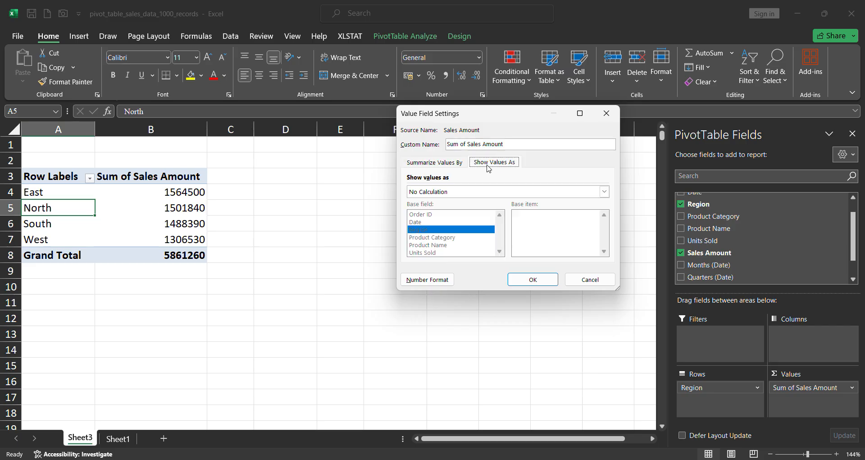
left_click(604, 193)
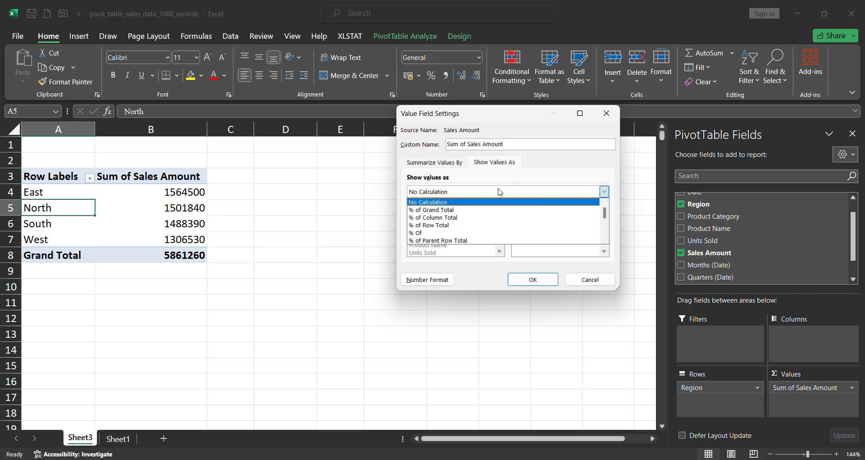
left_click(454, 210)
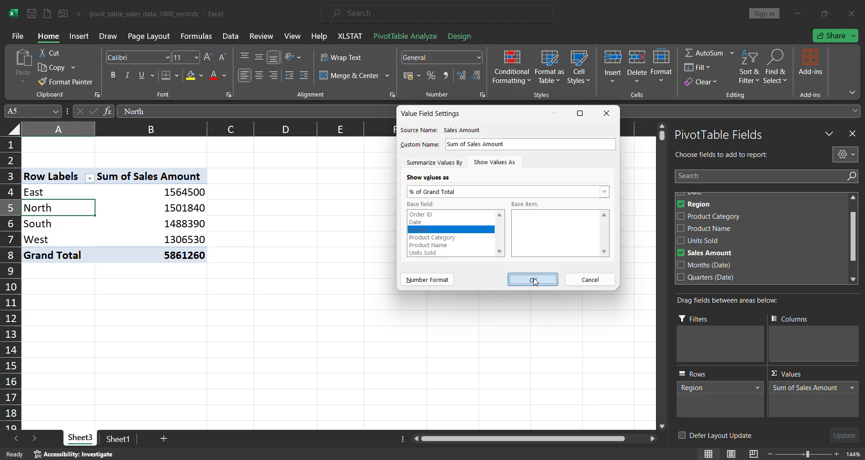
left_click(533, 280)
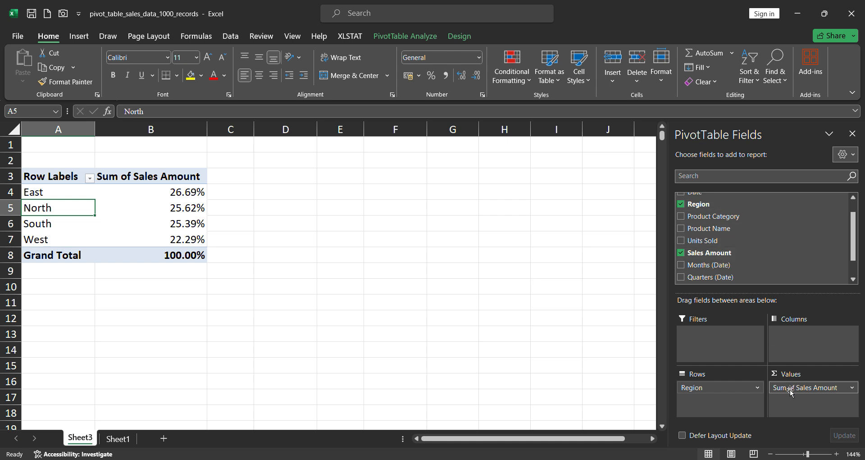
Remove Sum of Sales Amount and Region from the PivotTable and check the next Advanced Question on Sheet1
left_click_drag(792, 392, 737, 236)
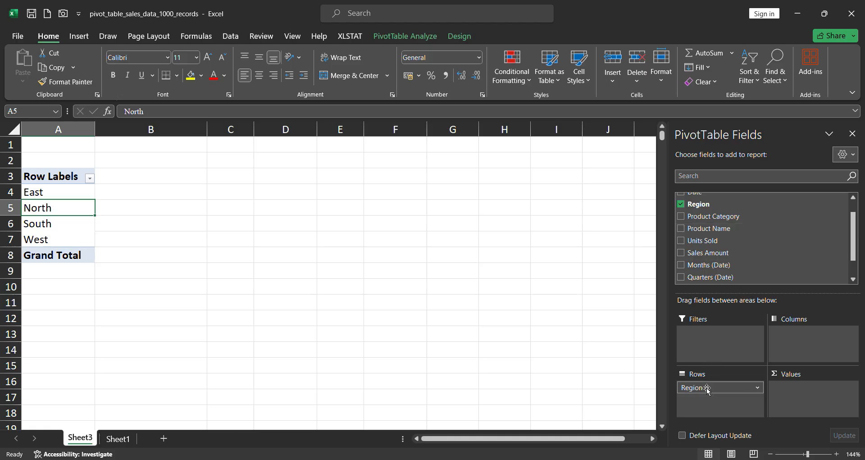
left_click_drag(703, 387, 739, 229)
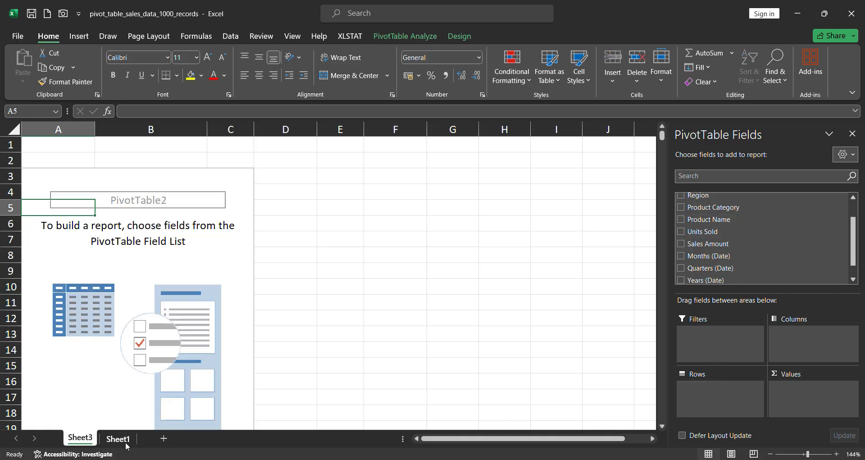
left_click(118, 438)
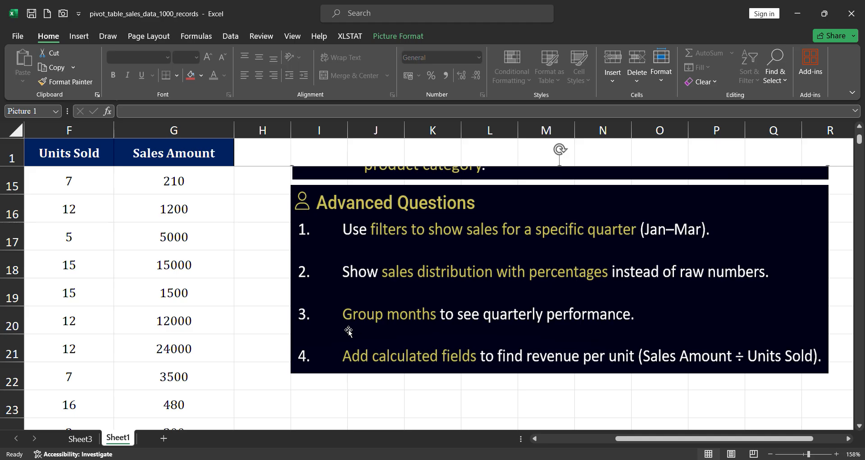
Build the Sheet3 PivotTable with Sales Amount as values and Months (Date) as rows
key("ctrl+Page_Up")
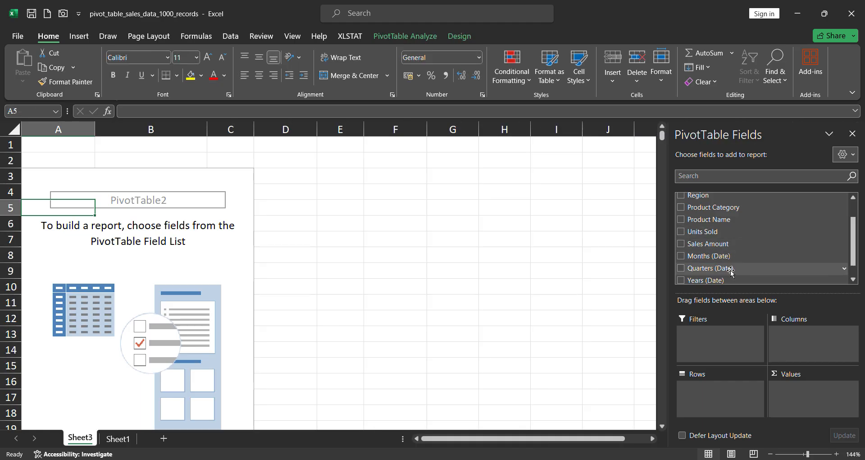
left_click_drag(705, 244, 810, 406)
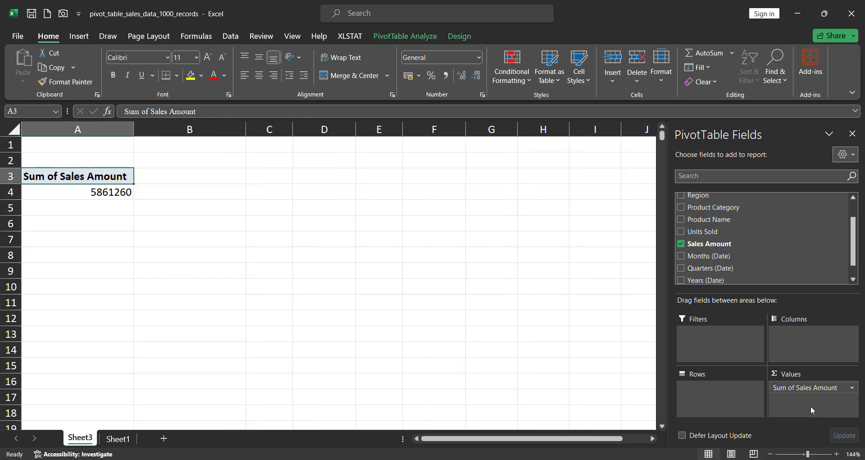
left_click_drag(719, 256, 708, 400)
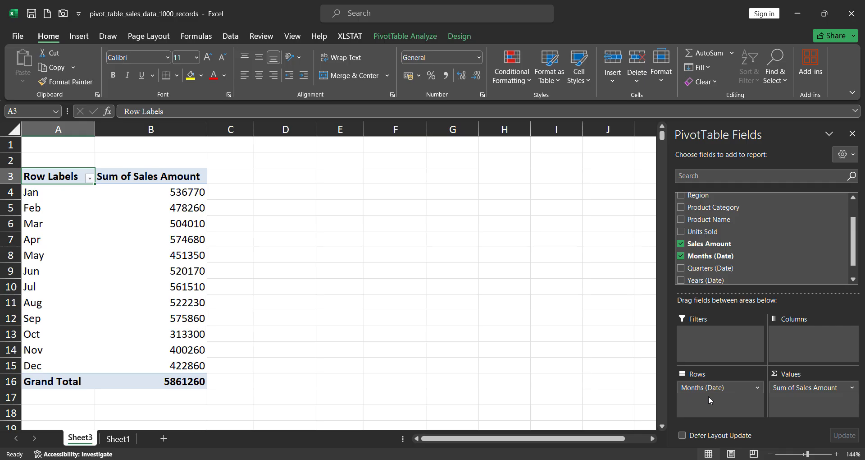
Group the PivotTable's date rows by Quarters only, leaving out Months and Years
right_click(49, 228)
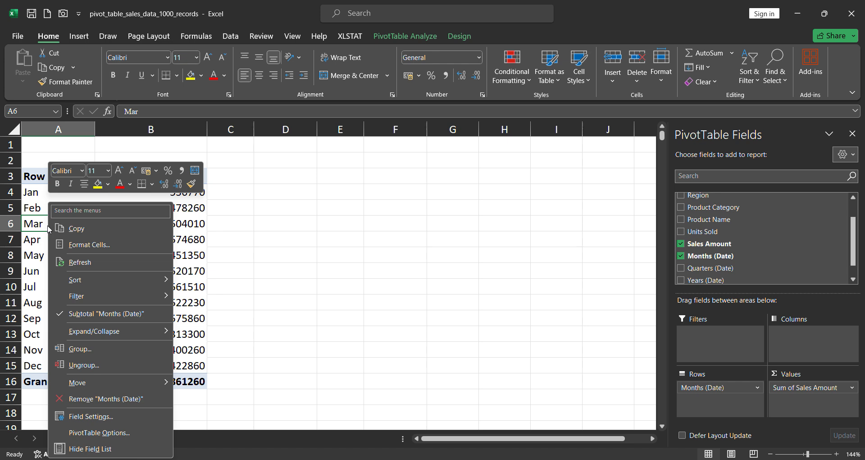
left_click(79, 349)
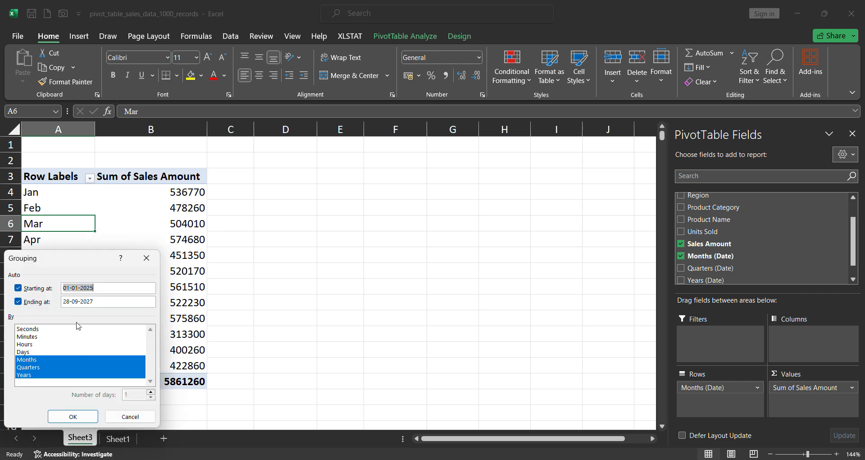
left_click(32, 368)
left_click(40, 359)
left_click(35, 375)
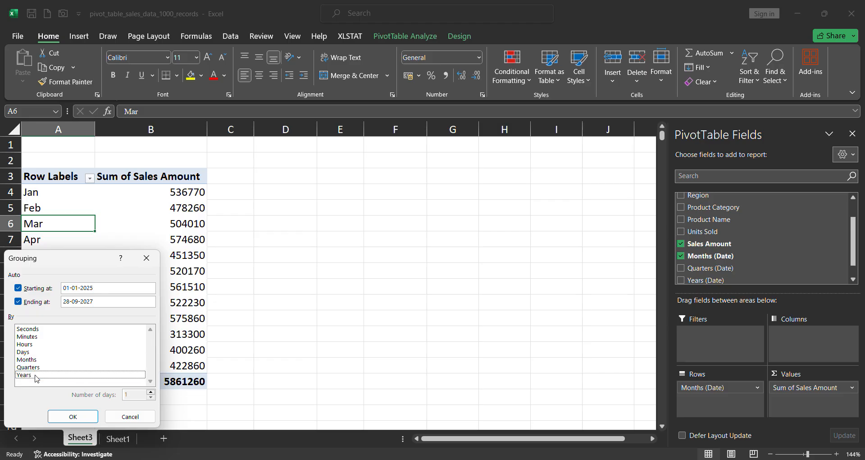
left_click(57, 367)
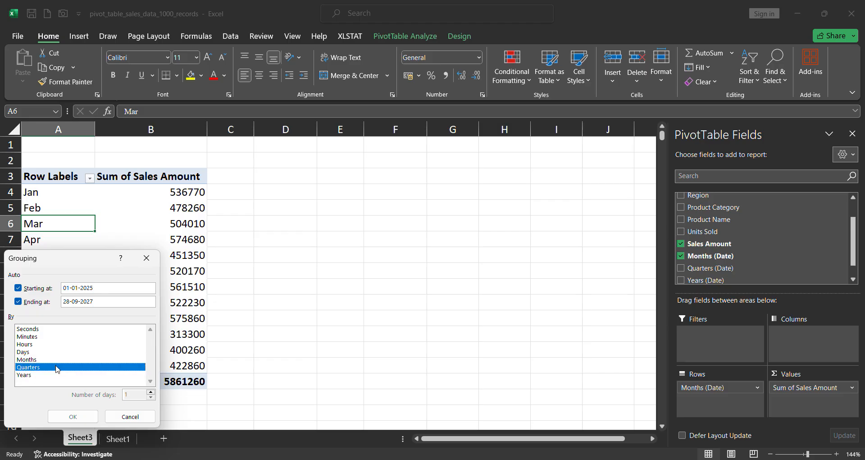
left_click(71, 416)
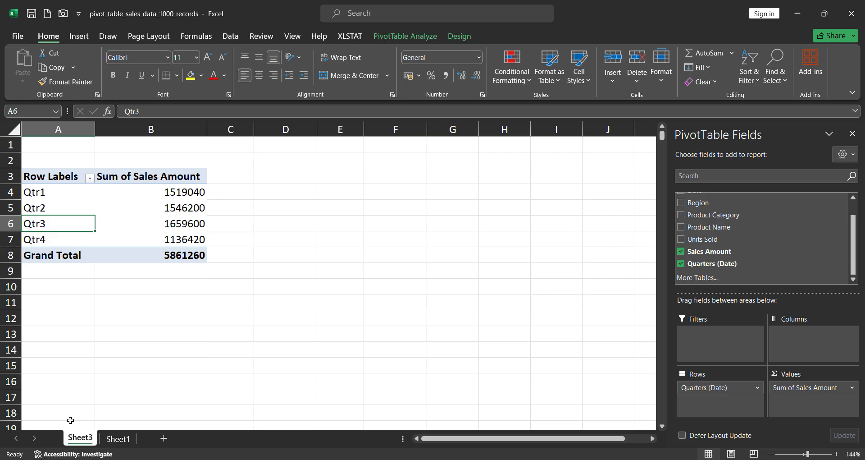
Add Months to the date grouping so the rows are grouped by both Quarters and Months
left_click(90, 177)
left_click(102, 411)
right_click(36, 222)
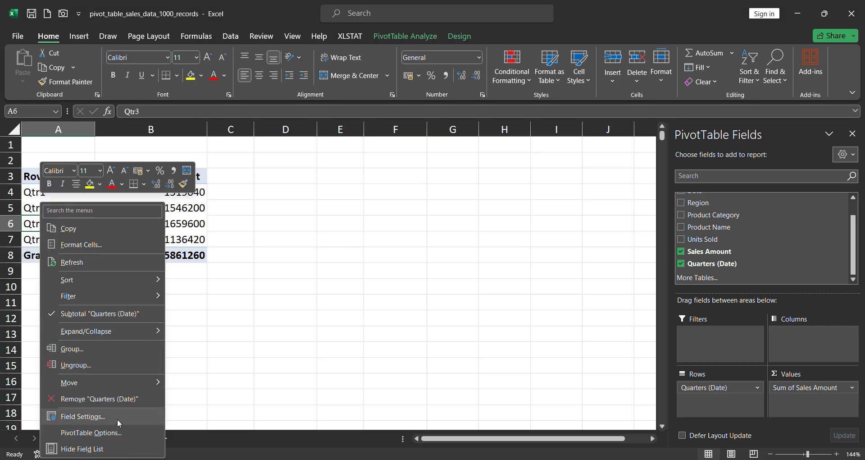
left_click(104, 350)
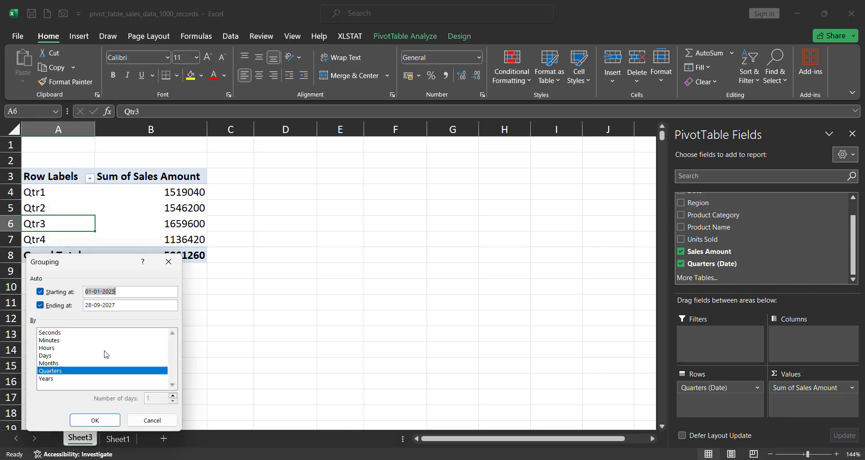
left_click(53, 363)
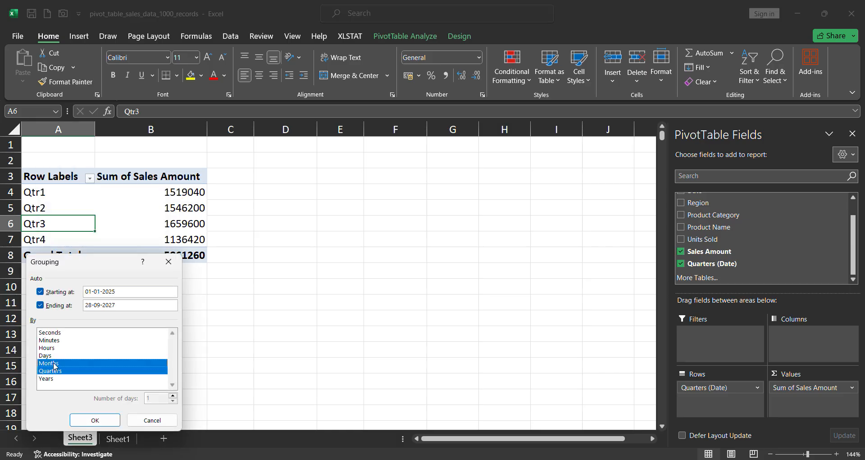
left_click(96, 419)
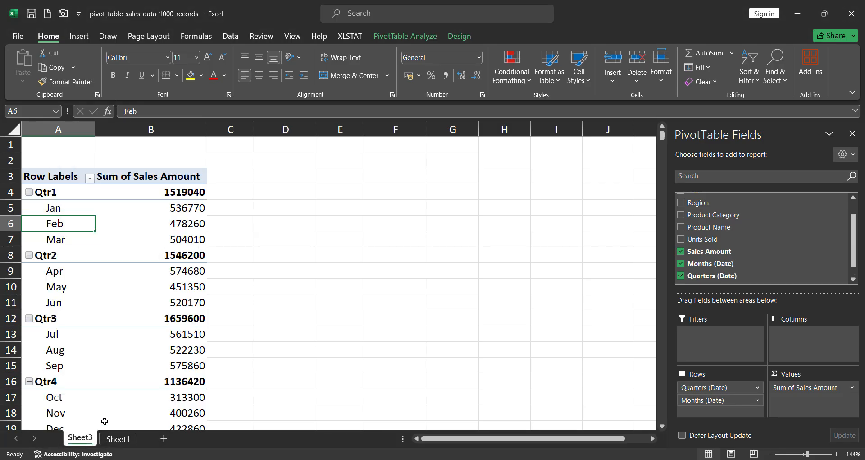
Look over the months listed under each quarter and their sales amounts
left_click(63, 198)
left_click(61, 200)
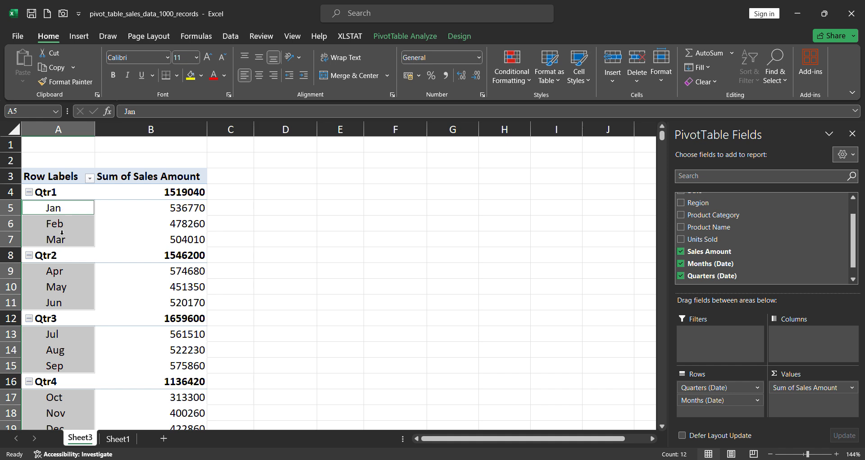
scroll(72, 242, "down", 1)
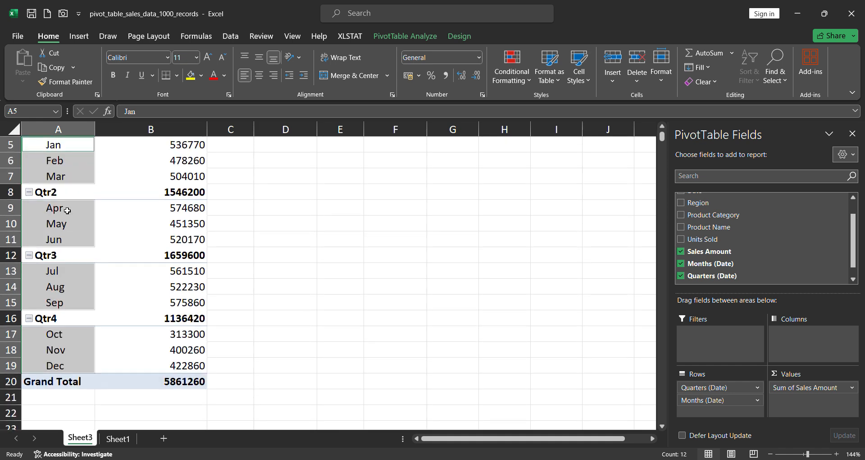
left_click(68, 209)
scroll(81, 318, "up", 1)
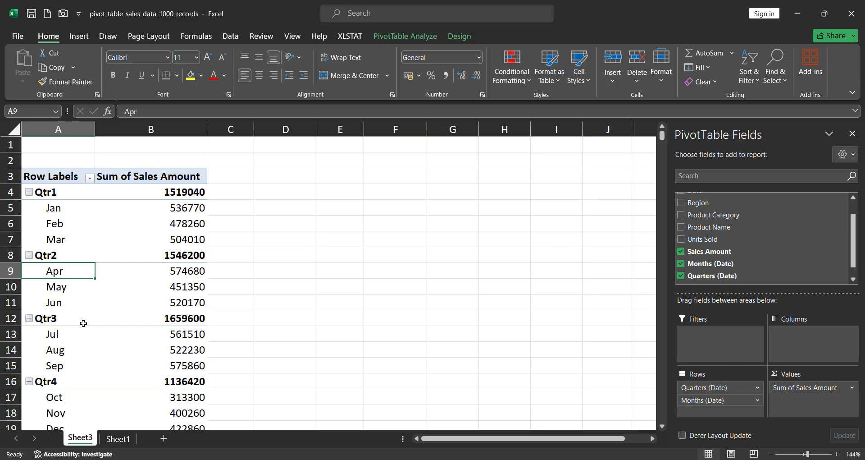
left_click(54, 211)
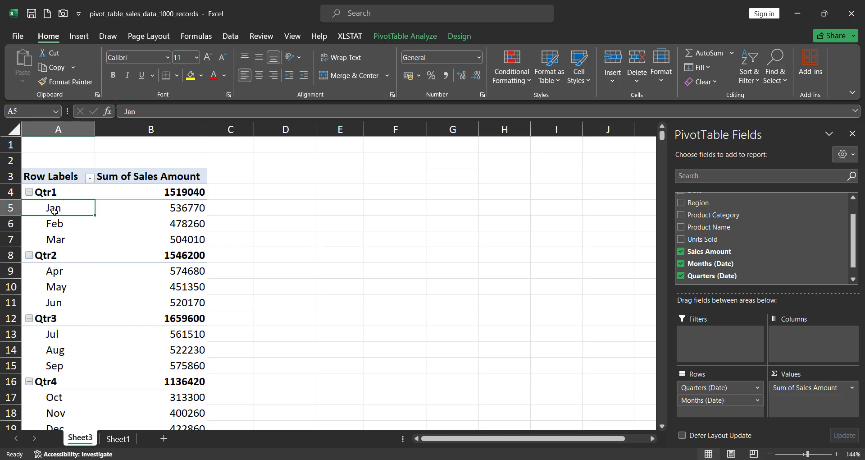
left_click(63, 193)
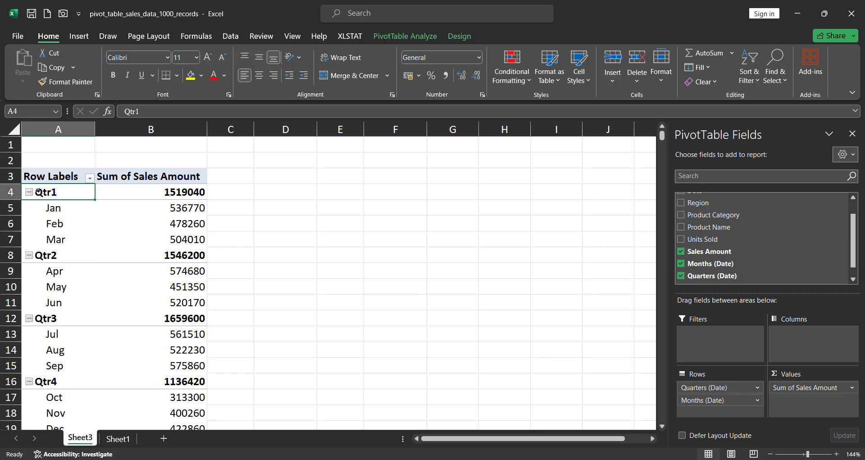
Collapse Qtr1, Qtr2, Qtr3 and Qtr4 to show only the quarterly totals
left_click(29, 192)
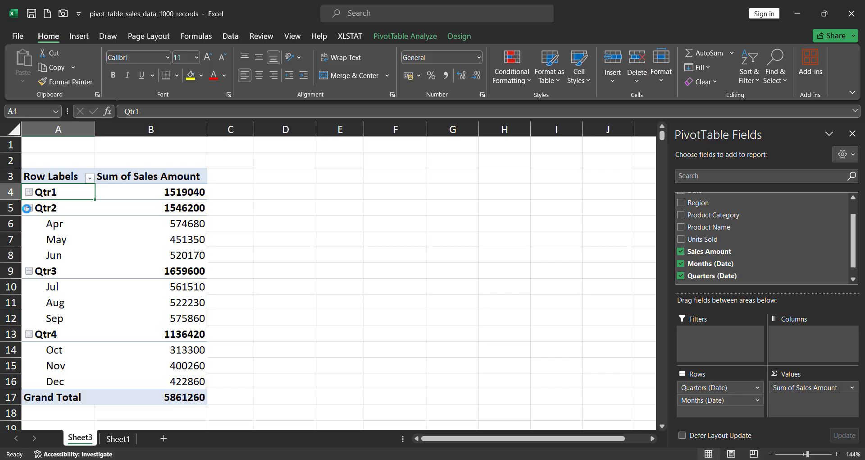
left_click(29, 208)
left_click(27, 224)
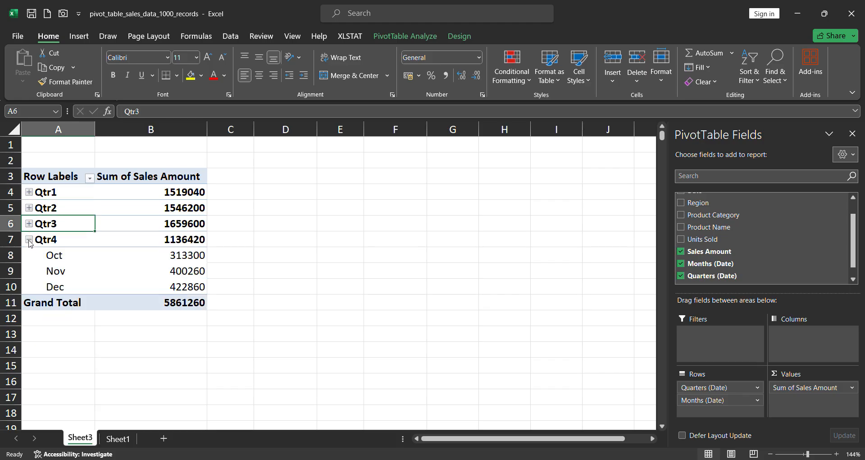
left_click(29, 240)
left_click(118, 221)
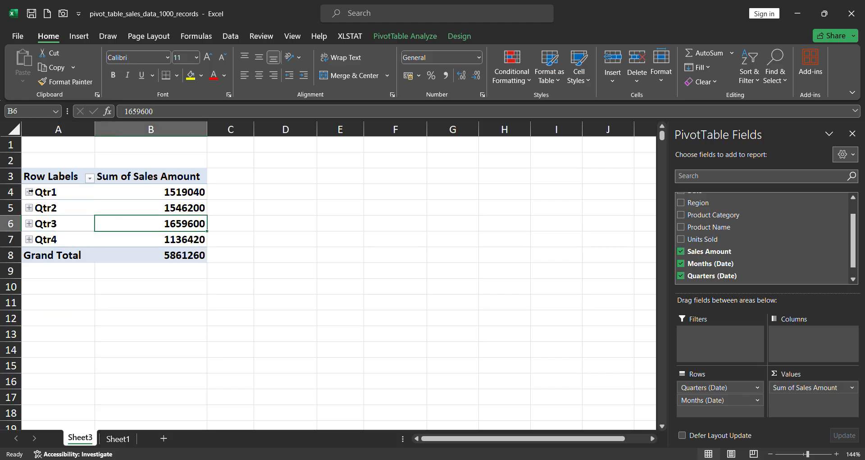
Expand all four quarters to show their monthly sales amounts
left_click(29, 192)
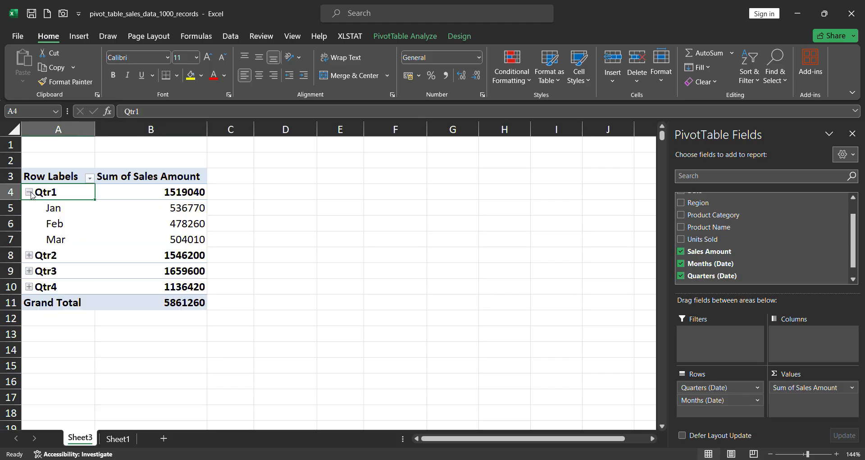
left_click(29, 255)
left_click(29, 318)
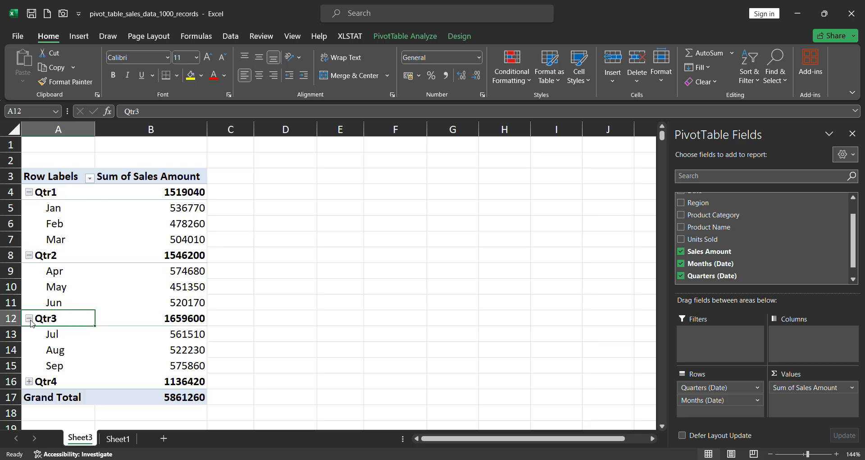
left_click(29, 381)
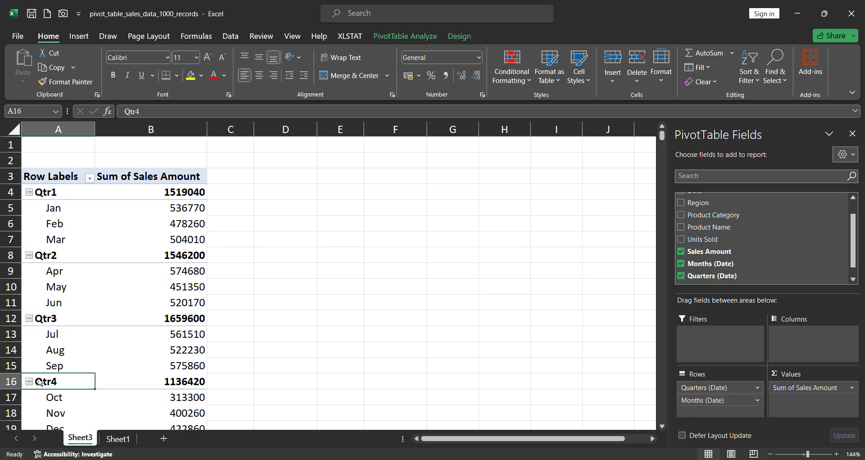
mouse_move(146, 286)
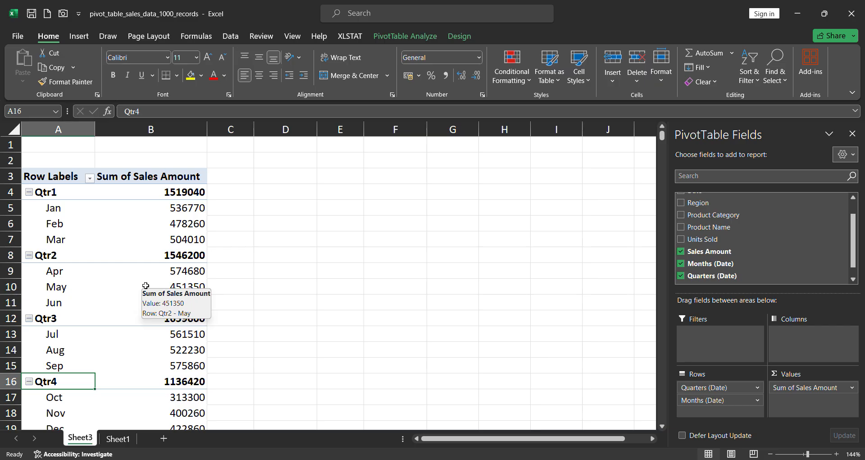
Check Advanced Question 4 on Sheet1 and remove Quarters (Date), Months (Date) and Sum of Sales Amount from the Sheet3 PivotTable
left_click(117, 438)
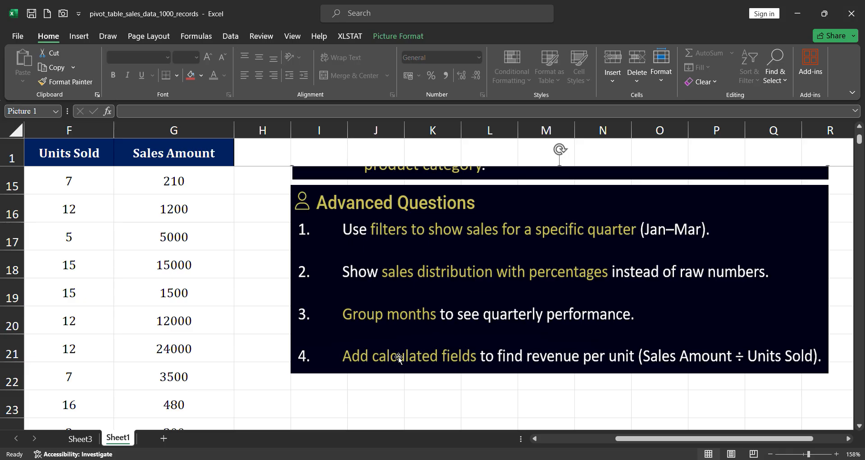
left_click(85, 438)
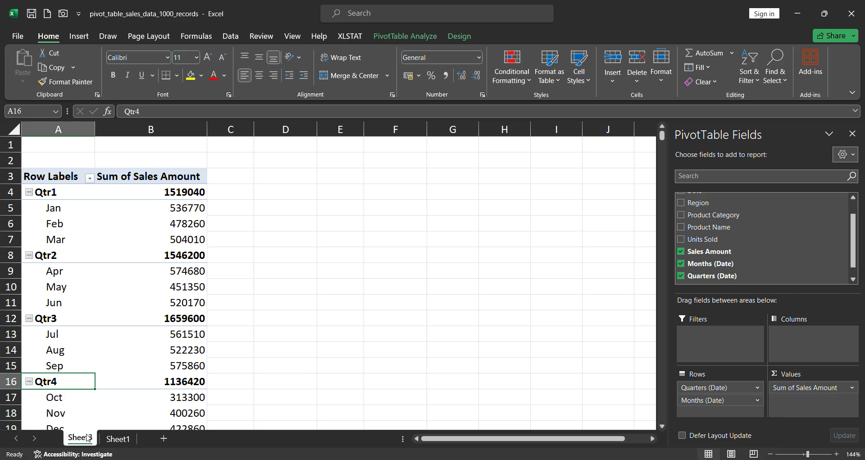
scroll(692, 231, "up", 1)
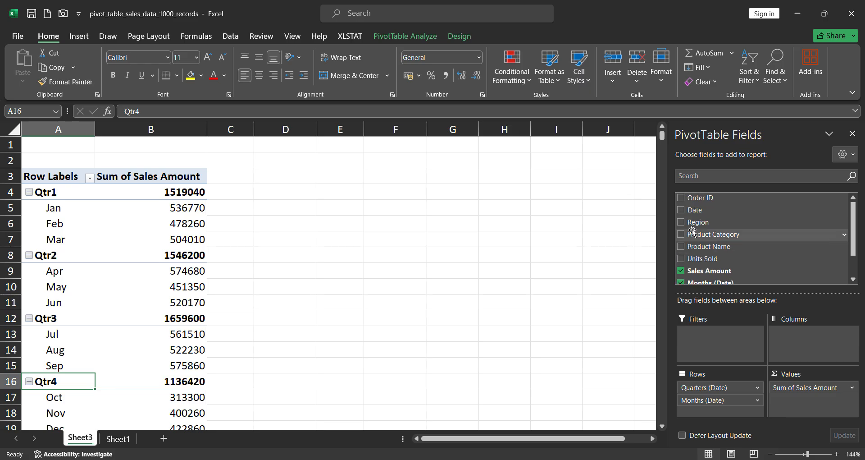
left_click_drag(723, 387, 717, 278)
left_click_drag(724, 391, 726, 234)
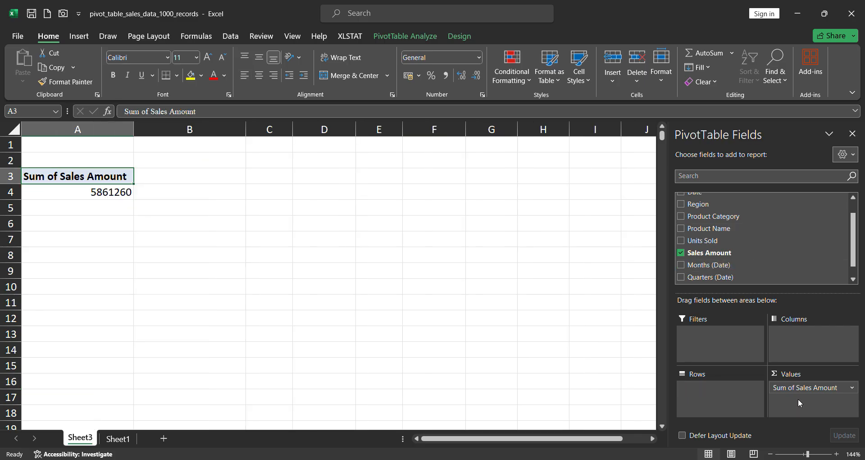
left_click_drag(804, 389, 773, 230)
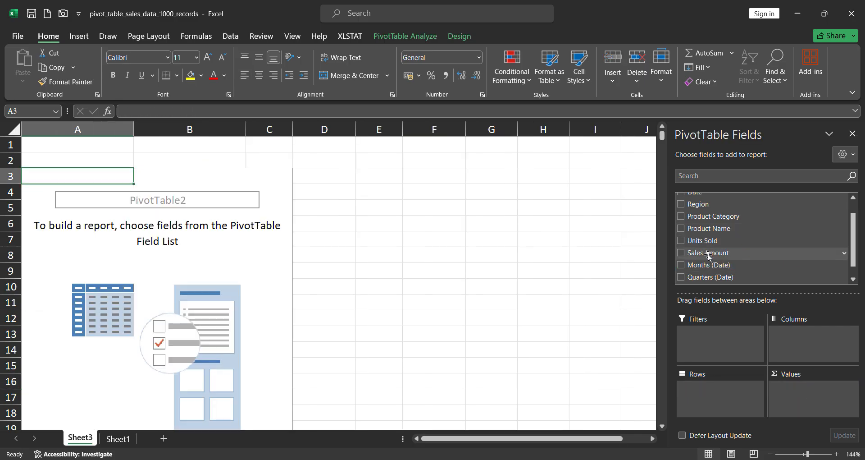
Build the Sheet3 PivotTable with Product Name as rows and Sales Amount and Units Sold as values
left_click_drag(709, 255, 794, 341)
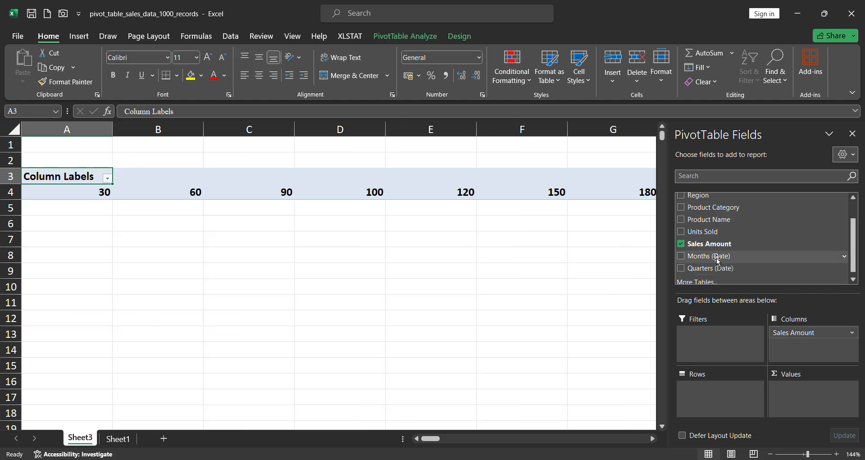
left_click_drag(706, 234, 806, 358)
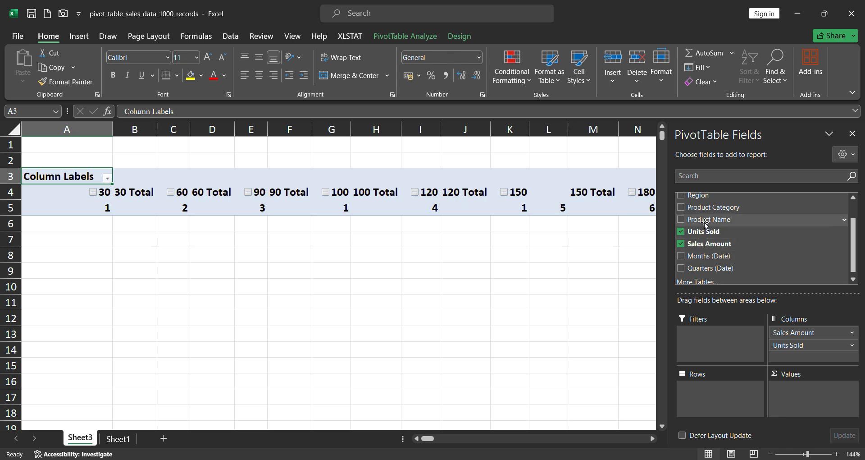
left_click_drag(705, 226, 722, 396)
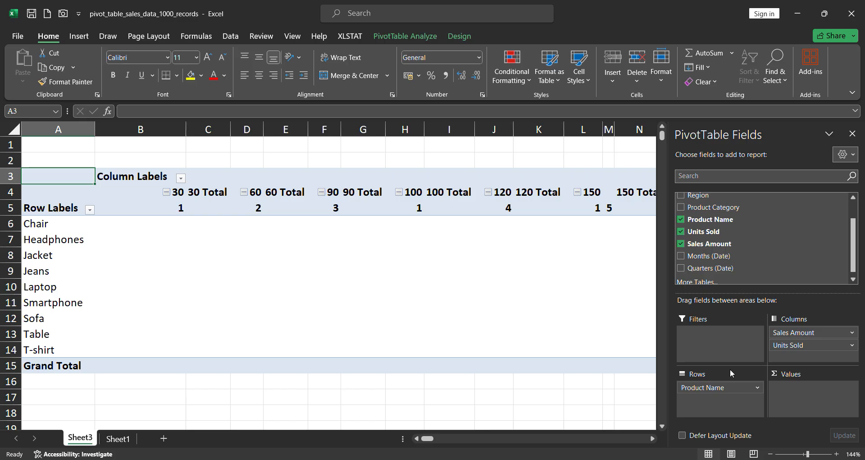
left_click_drag(793, 332, 806, 403)
left_click_drag(790, 337, 796, 411)
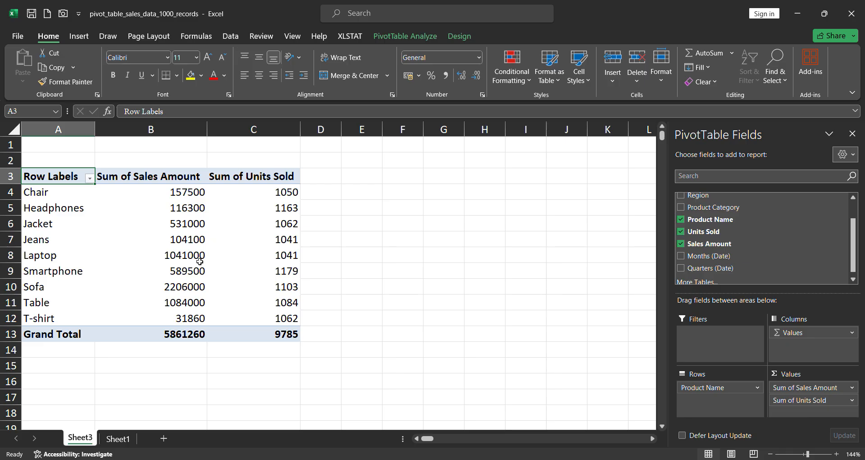
mouse_move(200, 261)
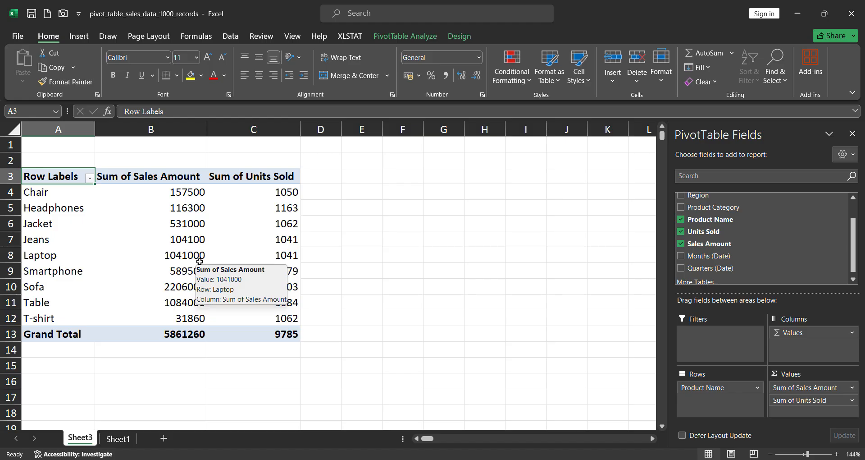
Try to calculate Chair's revenue per unit in D4 by dividing its Sum of Sales Amount by its Sum of Units Sold
left_click(333, 178)
left_click(331, 196)
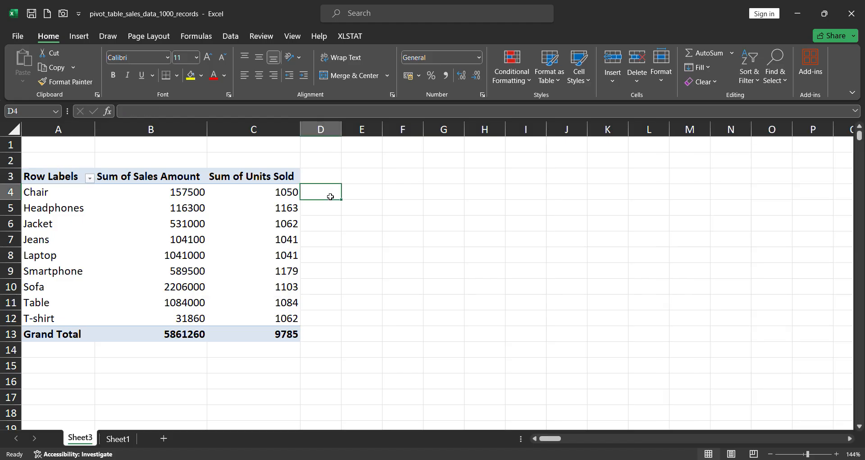
type("=")
left_click(180, 190)
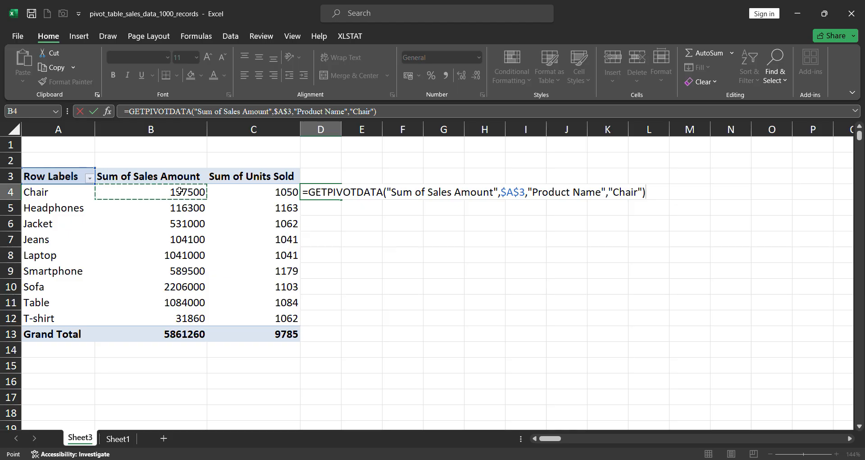
type("/")
left_click(263, 191)
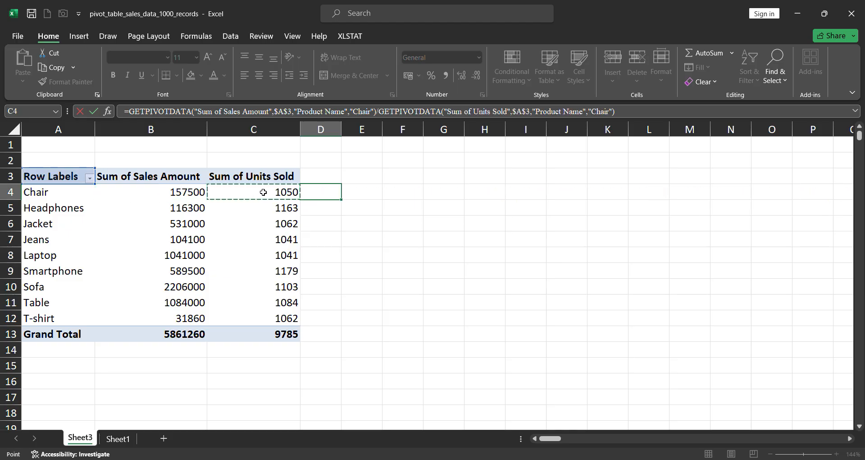
key("Return")
key("Up")
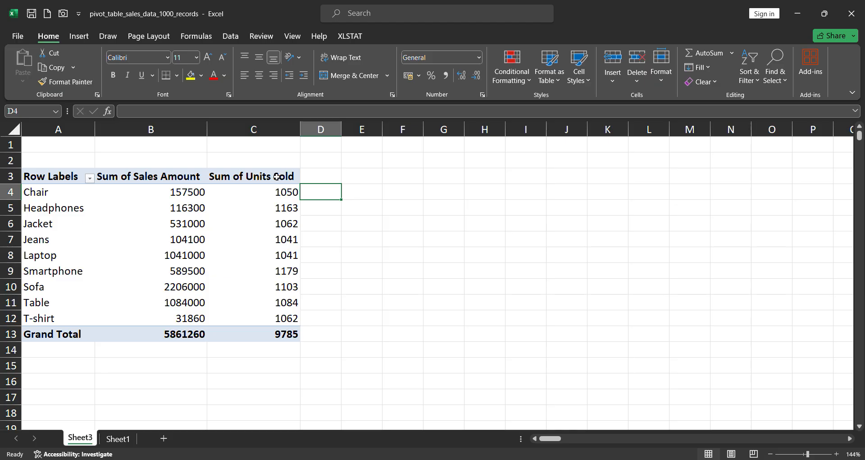
Review the Sum of Units Sold column on Sheet3 and check Advanced Question 4 on Sheet1
left_click_drag(277, 177, 287, 315)
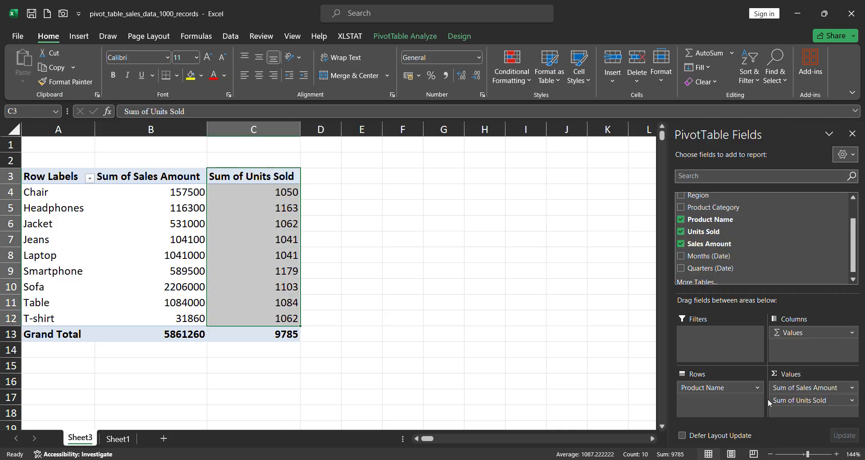
left_click(821, 407)
left_click(730, 407)
left_click(289, 199)
left_click(118, 438)
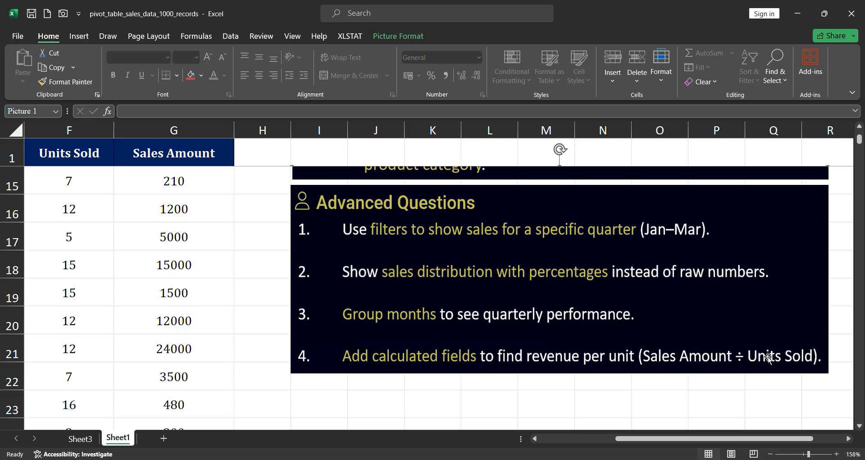
left_click(80, 438)
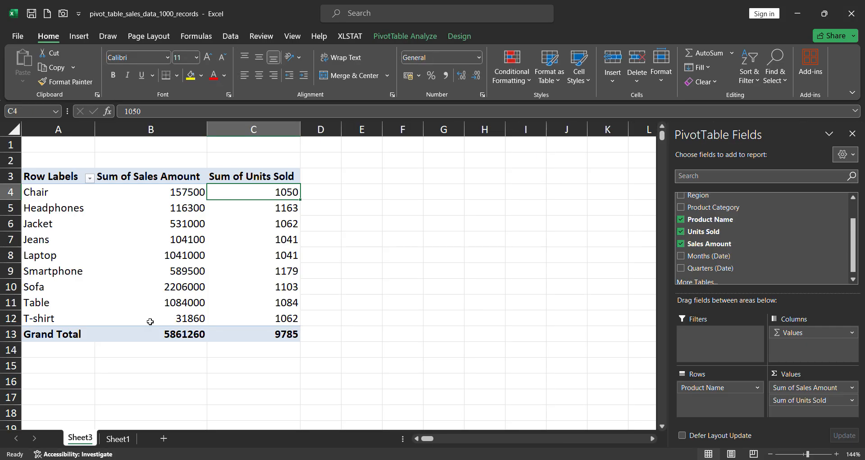
mouse_move(217, 292)
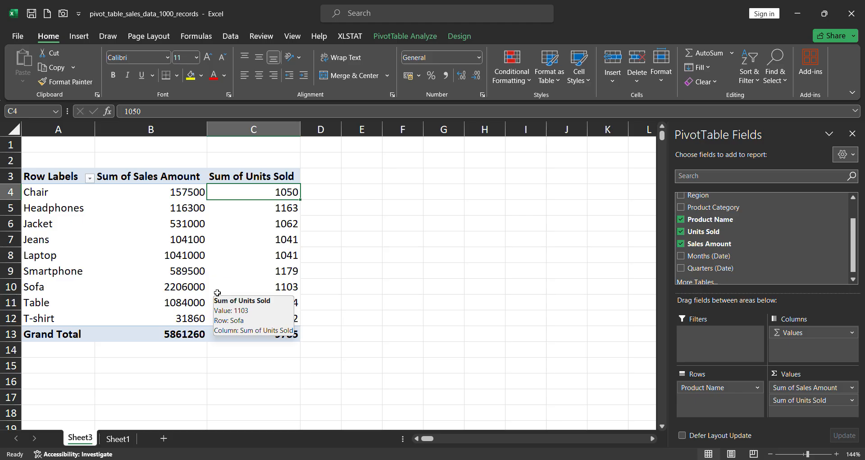
left_click(372, 24)
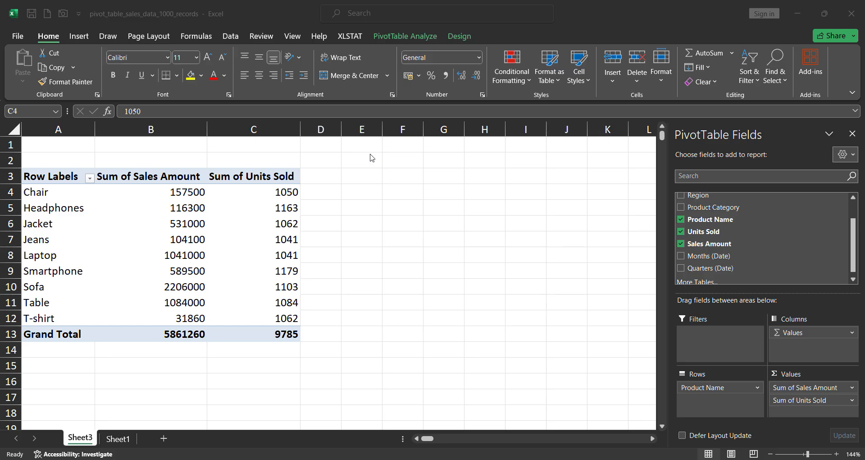
left_click(326, 158)
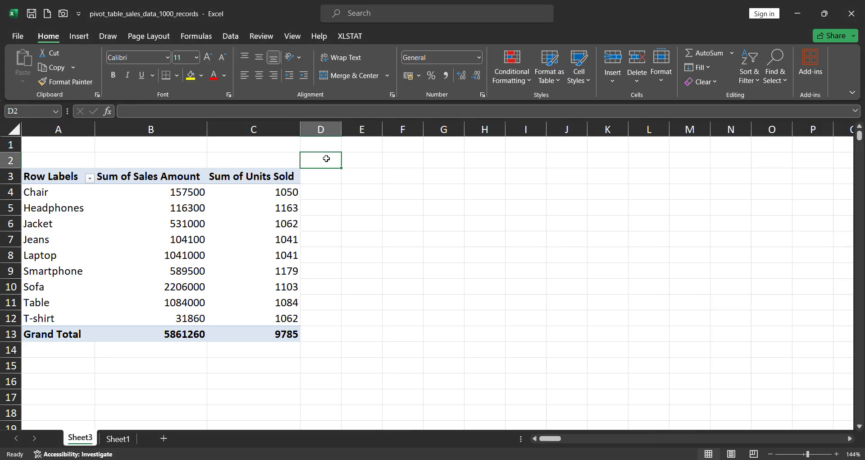
Start a new calculated field for the Sheet3 PivotTable and name it Price per Unit
left_click(265, 191)
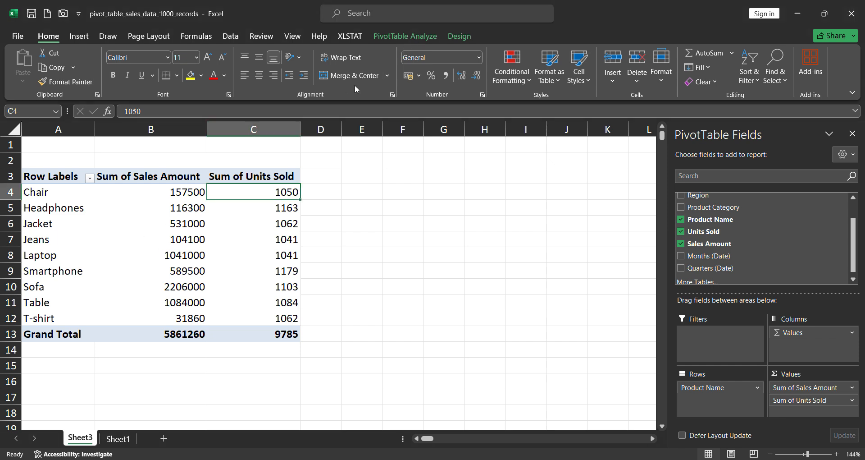
left_click(396, 40)
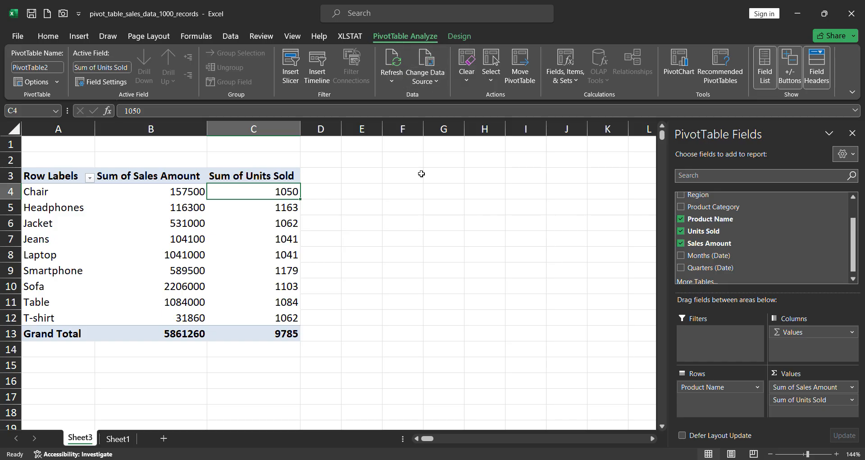
left_click(568, 65)
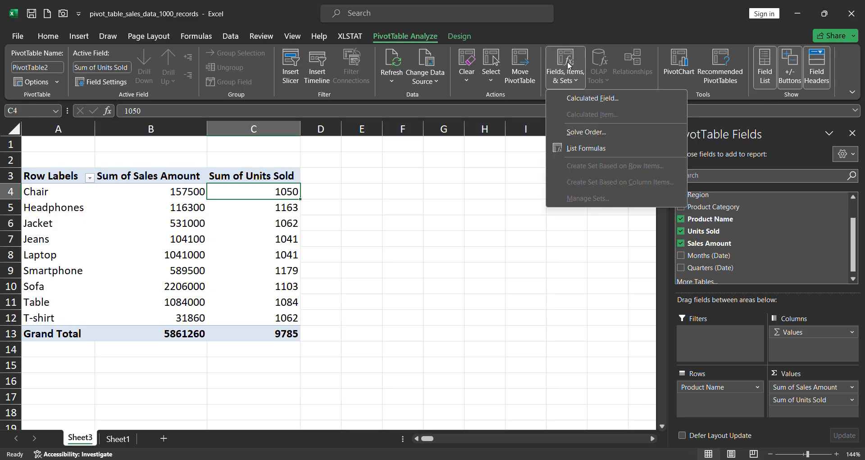
left_click(587, 97)
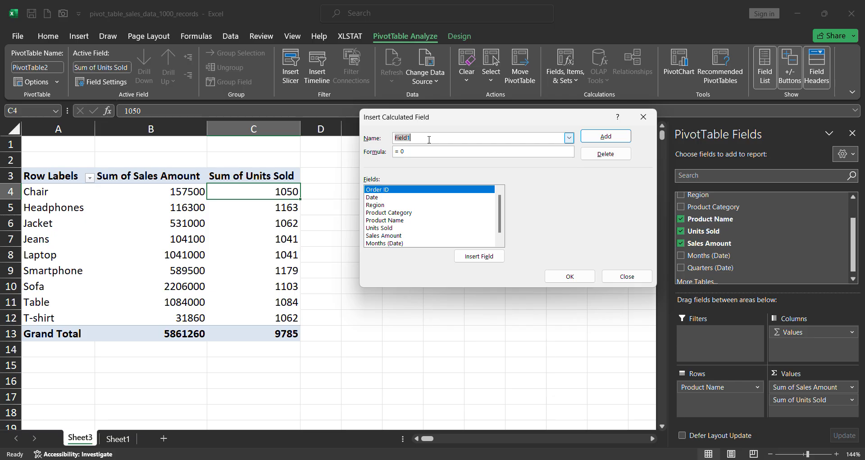
type("Unit ptic")
key("BackSpace")
key("BackSpace")
key("BackSpace")
key("BackSpace")
key("BackSpace")
key("BackSpace")
key("BackSpace")
key("BackSpace")
key("BackSpace")
key("BackSpace")
type("Price per Unit")
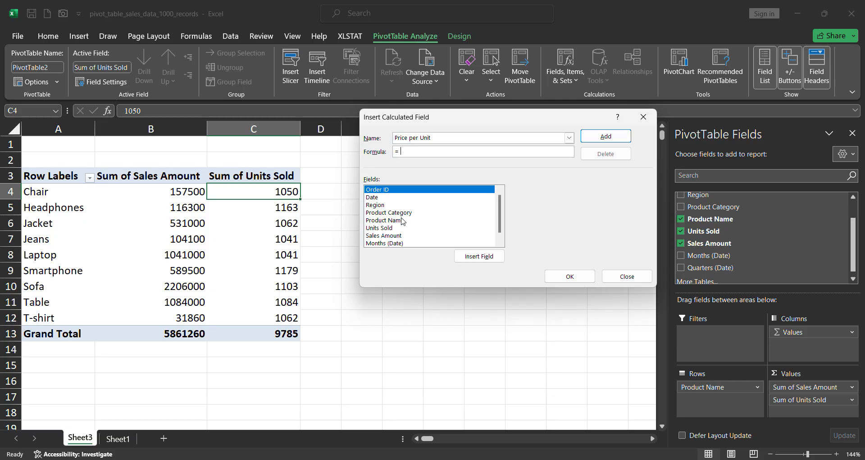
Add the calculated field with the formula = 'Sales Amount'/ 'Units Sold' and select its values for Chair through T-shirt
left_click(394, 236)
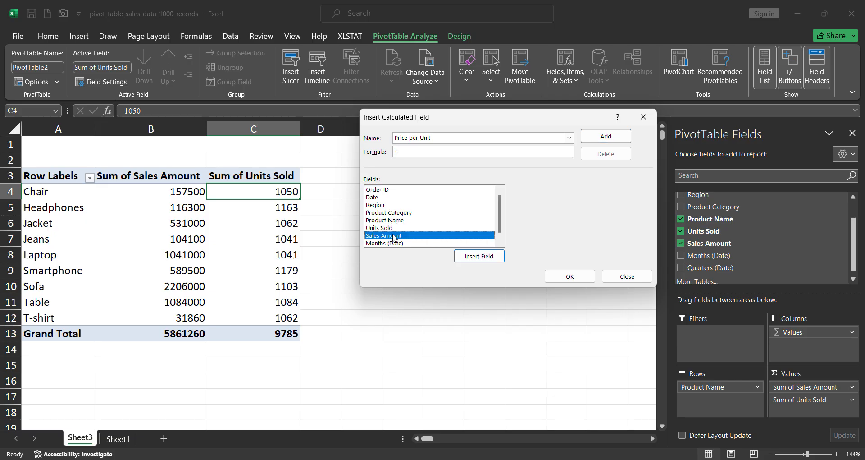
left_click(466, 258)
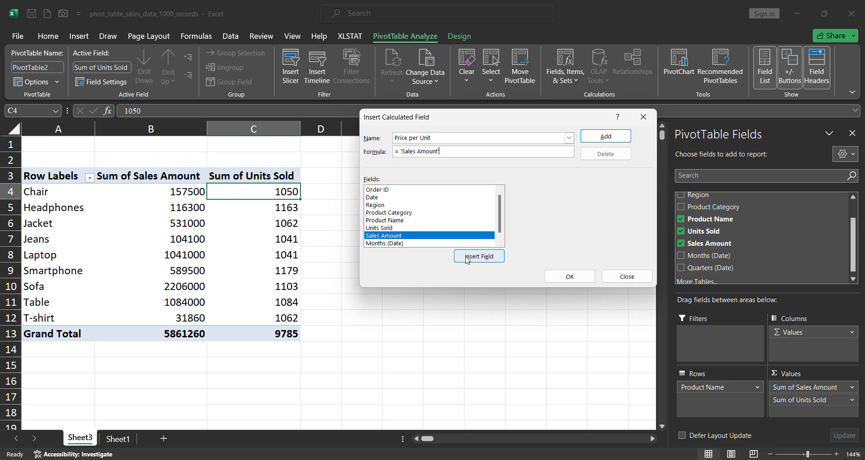
type("/")
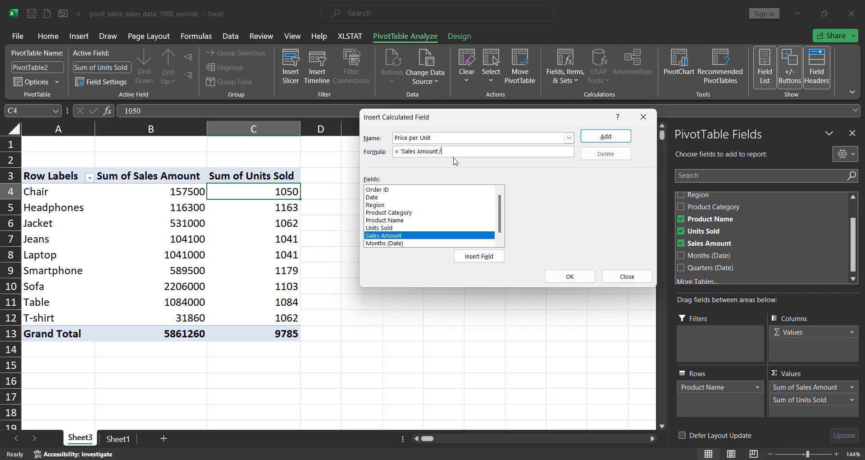
left_click(378, 228)
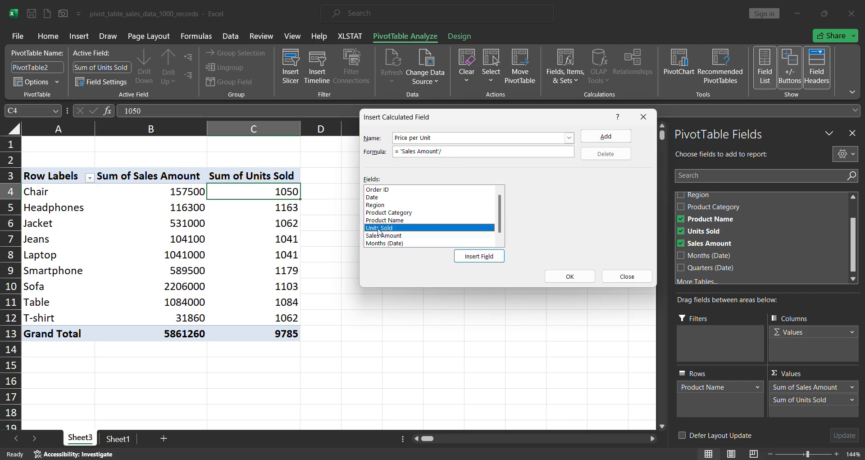
left_click(471, 257)
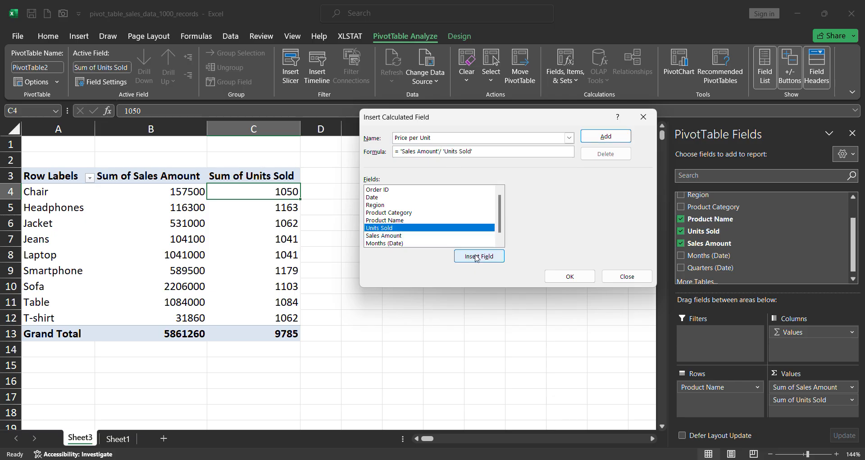
left_click(573, 277)
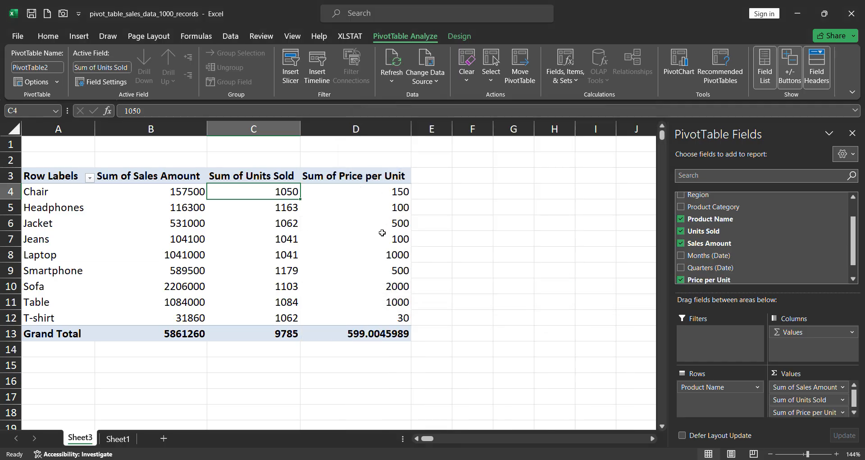
left_click(381, 193)
left_click_drag(382, 192, 397, 319)
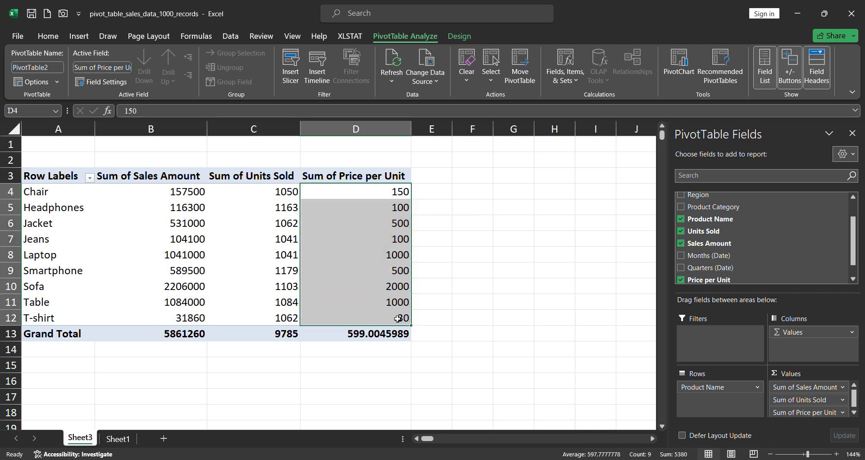